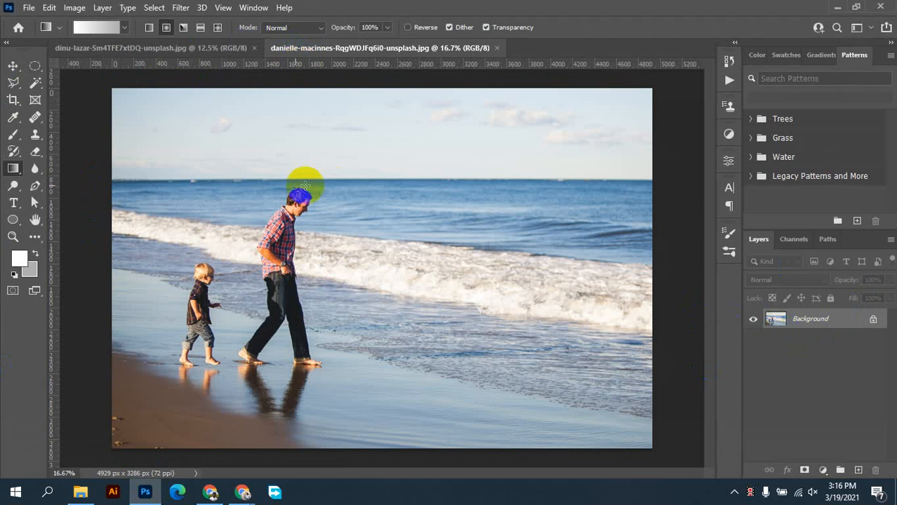
- Duplicate the Background layer four times to get a stack of identical copies above the original
{"action": "left_click", "coordinate": [13, 65]}
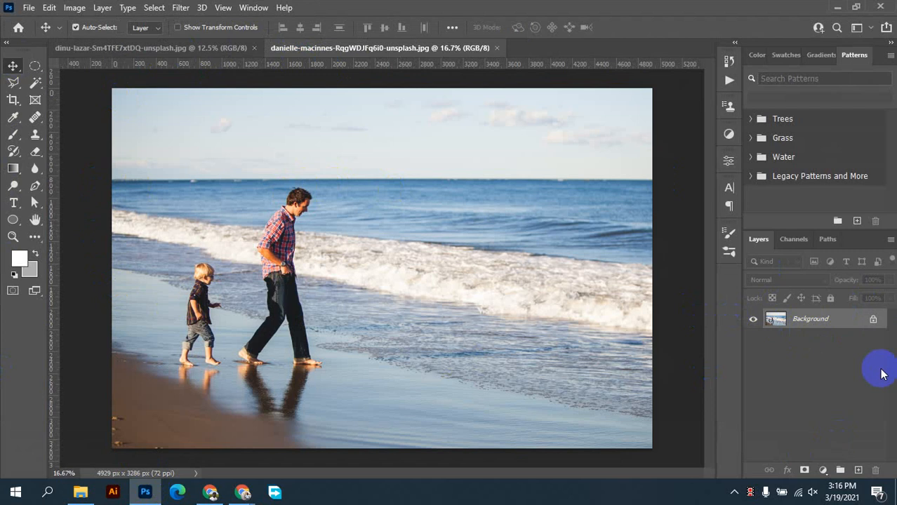
{"action": "right_click", "coordinate": [837, 321]}
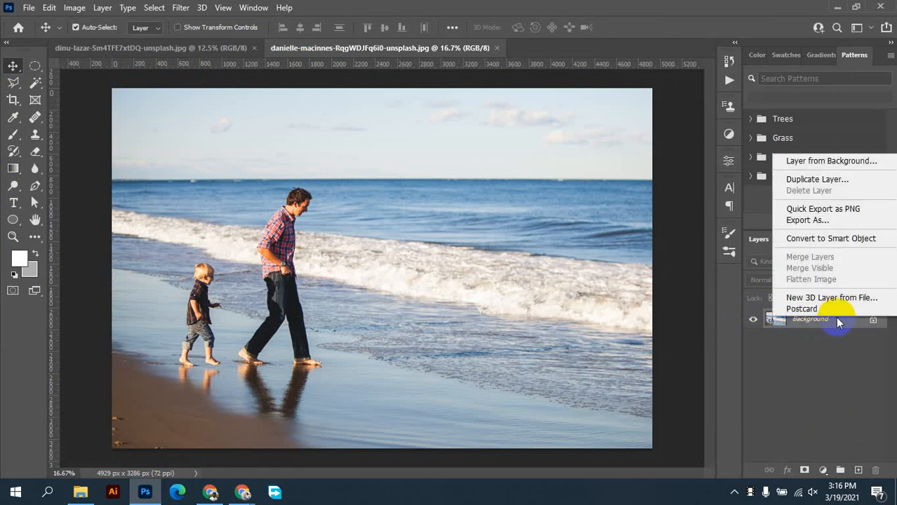
{"action": "left_click", "coordinate": [835, 181]}
{"action": "left_click", "coordinate": [557, 126]}
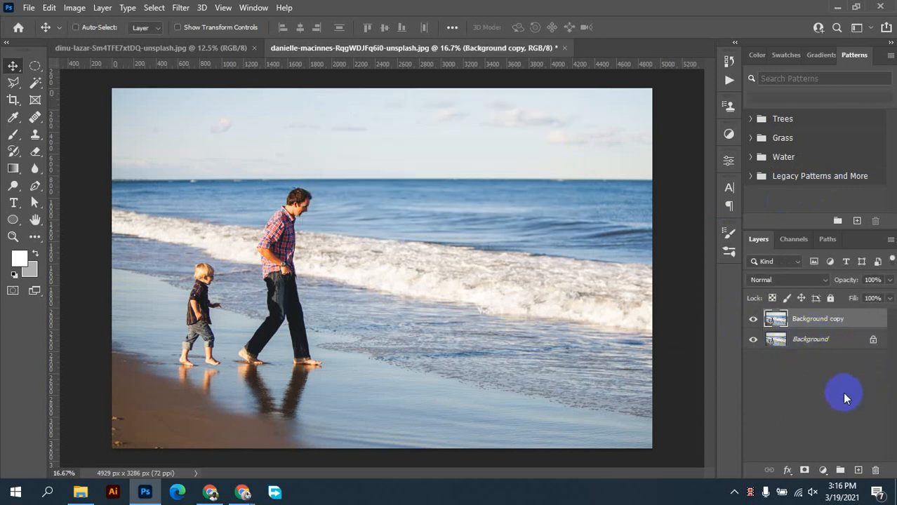
{"action": "key", "text": "ctrl+j"}
{"action": "key", "text": "ctrl+j"}
{"action": "key", "text": "ctrl+j"}
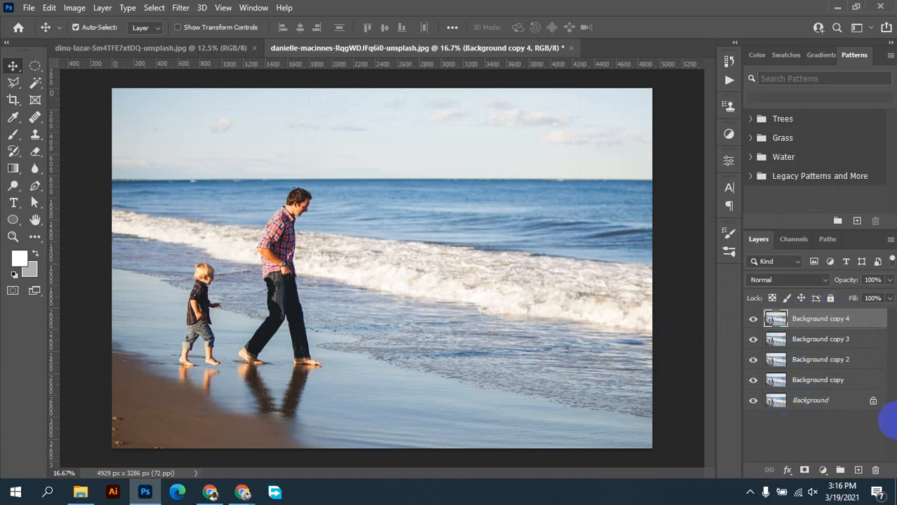
- Hide the four layers below the topmost copy and turn their visibility back on
{"action": "left_click", "coordinate": [754, 359]}
{"action": "left_click_drag", "start_coordinate": [754, 359], "coordinate": [758, 449]}
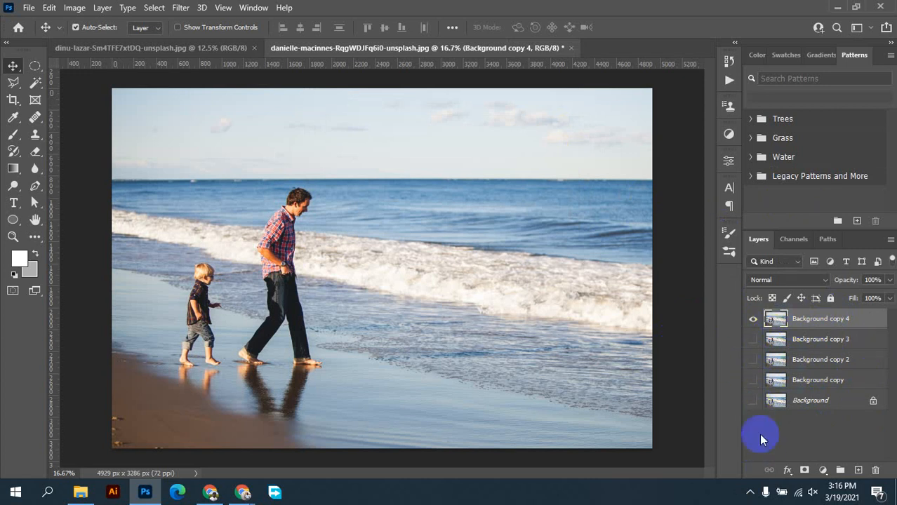
{"action": "left_click_drag", "start_coordinate": [753, 339], "coordinate": [753, 401]}
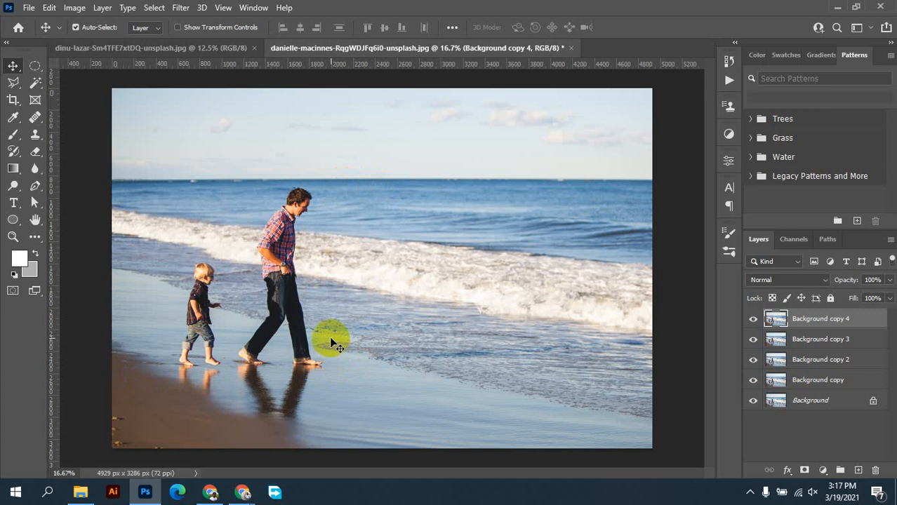
{"action": "left_click", "coordinate": [295, 102]}
{"action": "left_click", "coordinate": [749, 492]}
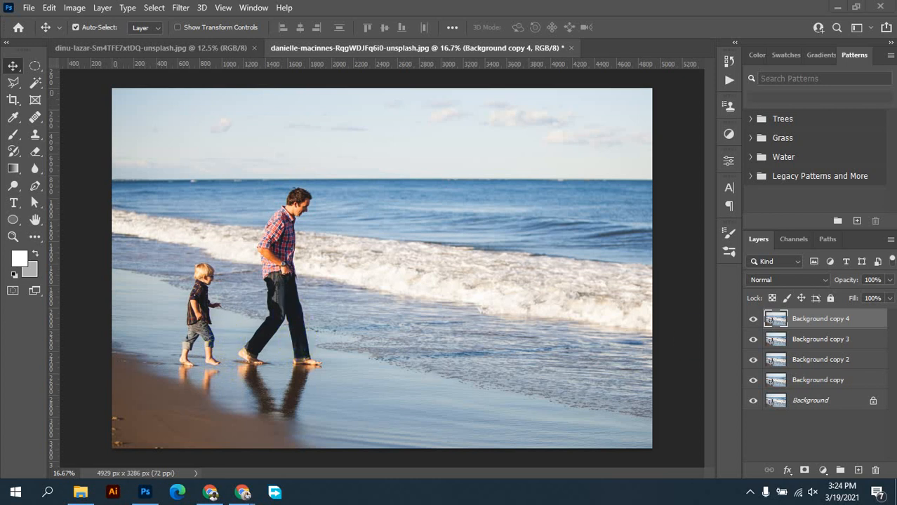
- Rename the topmost layer copy as "content aware"
{"action": "double_click", "coordinate": [828, 320]}
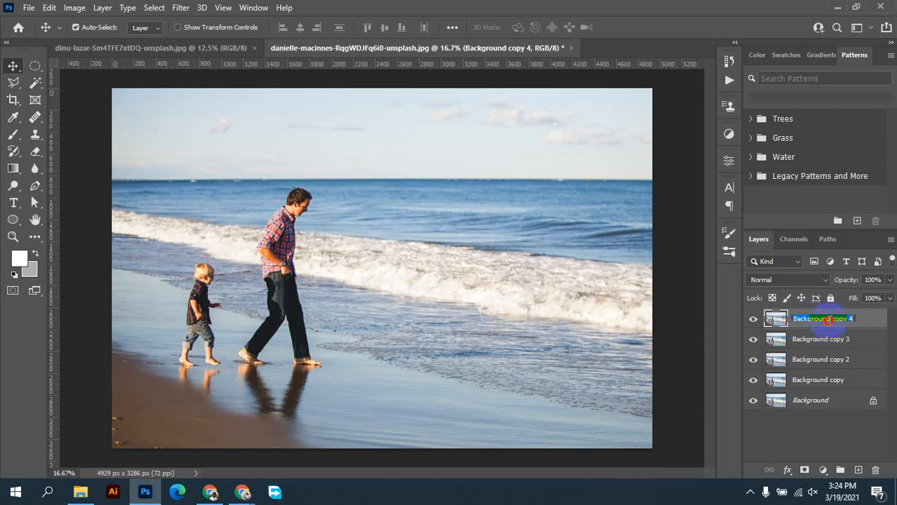
{"action": "type", "text": "content aware"}
{"action": "left_click", "coordinate": [871, 317]}
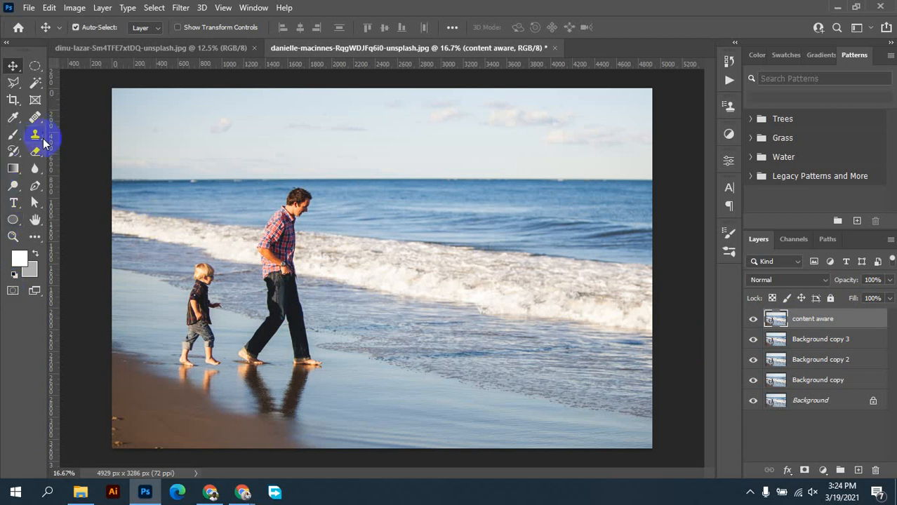
{"action": "left_click", "coordinate": [37, 184]}
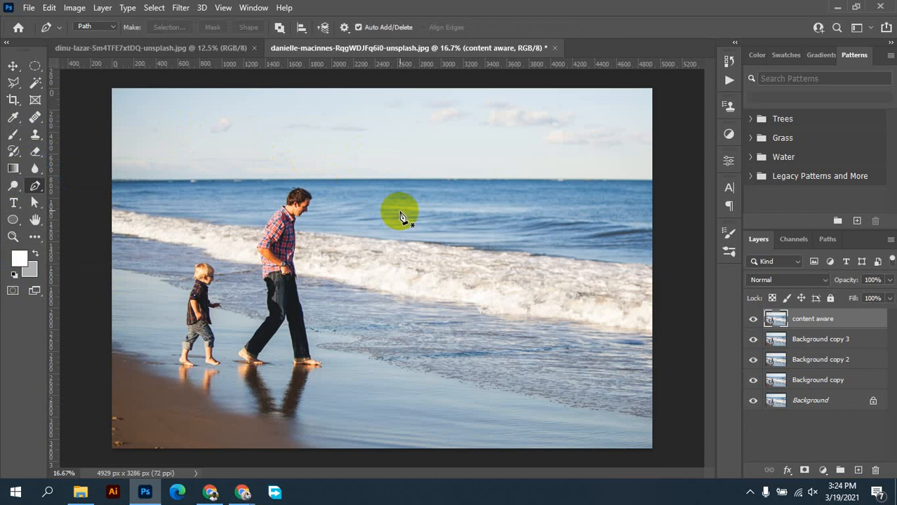
{"action": "left_click", "coordinate": [36, 82]}
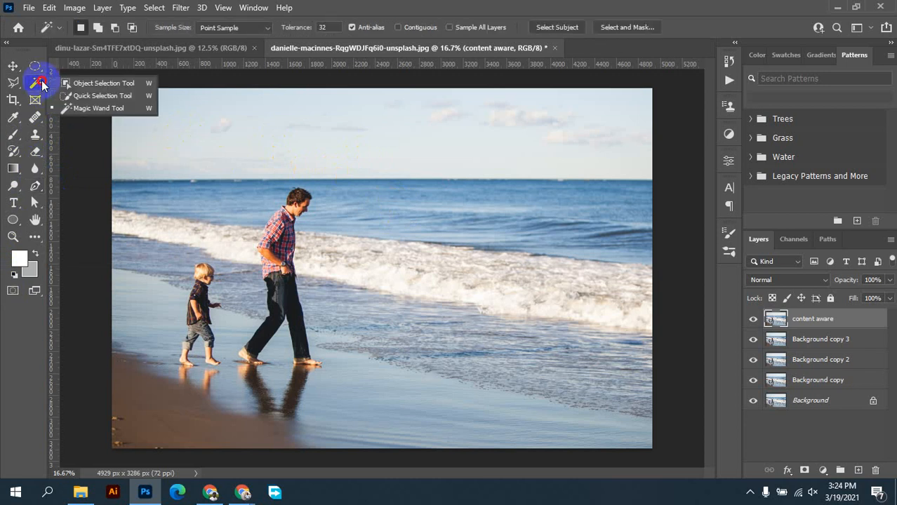
{"action": "left_click_drag", "start_coordinate": [65, 87], "coordinate": [103, 100]}
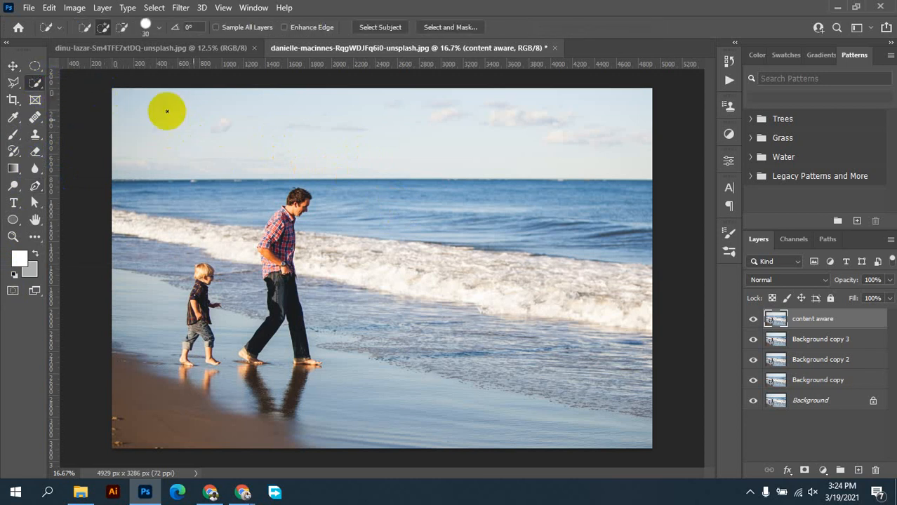
- Draw a loose freehand Lasso selection around the man, from his head to his feet, leaving out his reflection
{"action": "left_click_drag", "start_coordinate": [13, 83], "coordinate": [77, 97]}
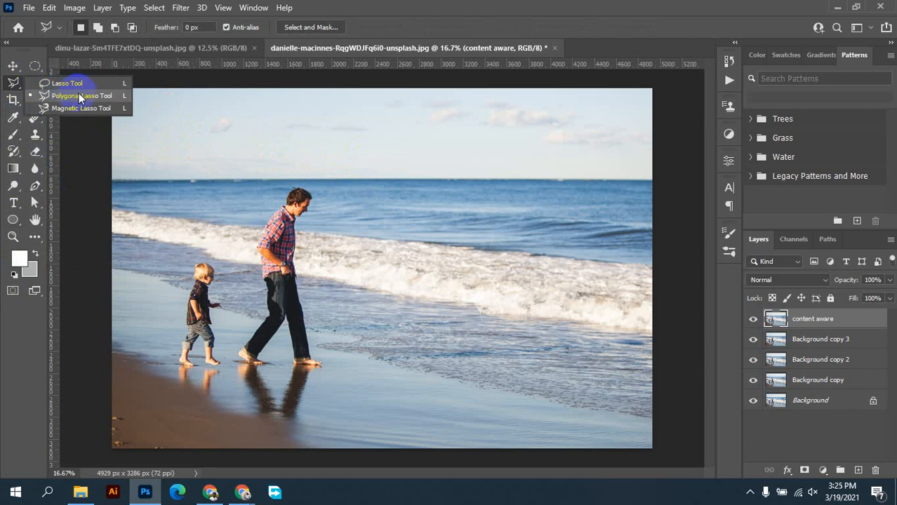
{"action": "left_click_drag", "start_coordinate": [80, 94], "coordinate": [70, 85]}
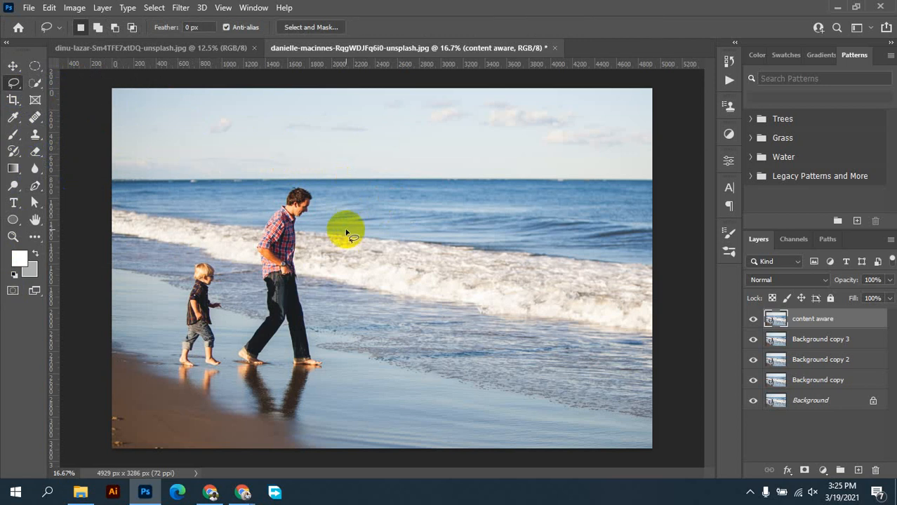
{"action": "scroll", "coordinate": [277, 200], "scroll_direction": "up", "scroll_amount": 5}
{"action": "left_click_drag", "start_coordinate": [410, 227], "coordinate": [499, 156]}
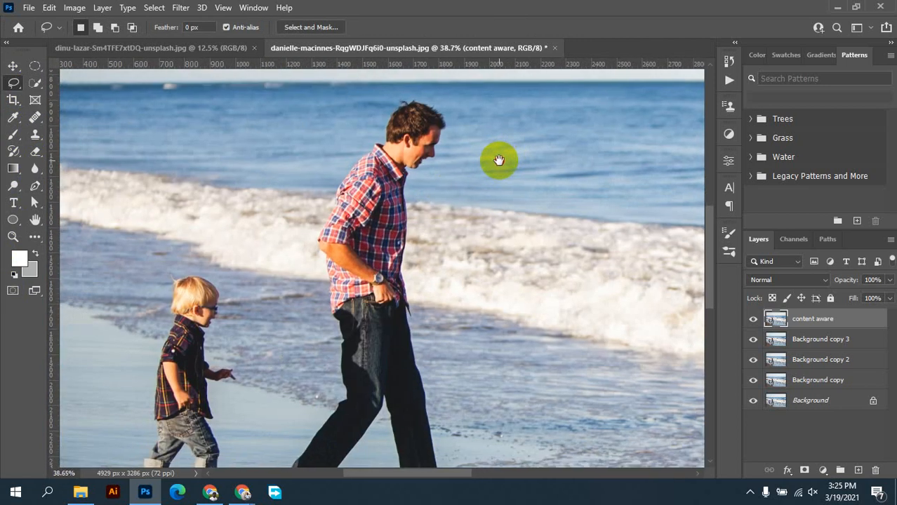
{"action": "scroll", "coordinate": [499, 155], "scroll_direction": "down", "scroll_amount": 2}
{"action": "key", "text": "alt+space"}
{"action": "left_click", "coordinate": [543, 251]}
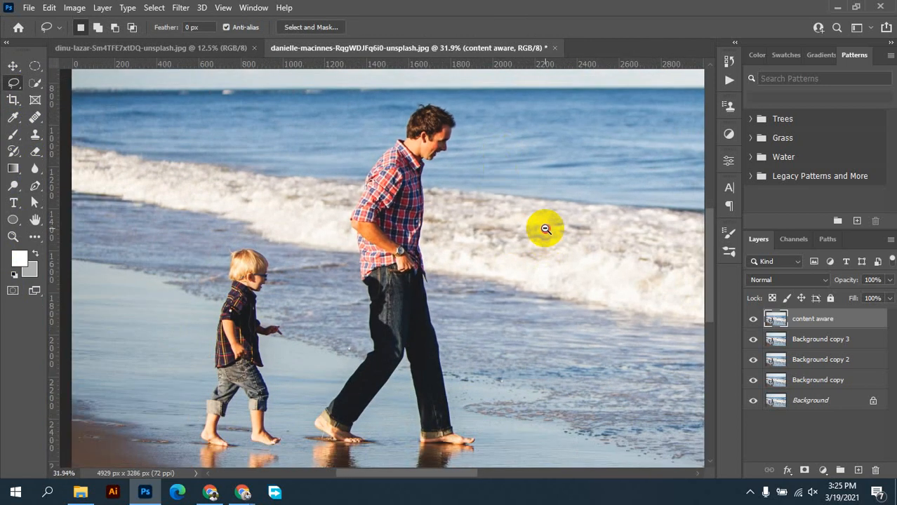
{"action": "left_click_drag", "start_coordinate": [507, 250], "coordinate": [520, 236]}
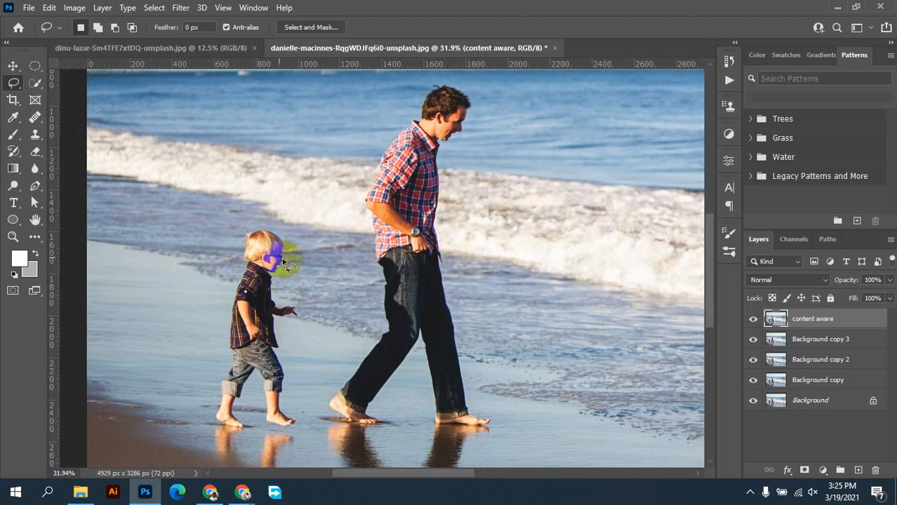
{"action": "mouse_move", "coordinate": [345, 371]}
{"action": "left_mouse_down"}
{"action": "mouse_move", "coordinate": [390, 209]}
{"action": "mouse_move", "coordinate": [361, 291]}
{"action": "mouse_move", "coordinate": [214, 321]}
{"action": "mouse_move", "coordinate": [186, 371]}
{"action": "mouse_move", "coordinate": [194, 336]}
{"action": "mouse_move", "coordinate": [193, 365]}
{"action": "left_mouse_up"}
{"action": "scroll", "coordinate": [302, 308], "scroll_direction": "down", "scroll_amount": 3}
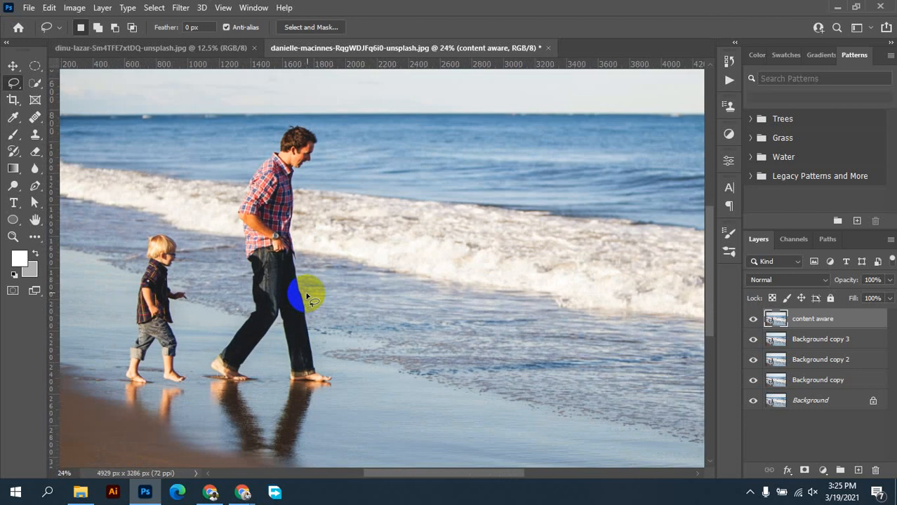
{"action": "scroll", "coordinate": [296, 296], "scroll_direction": "up", "scroll_amount": 2}
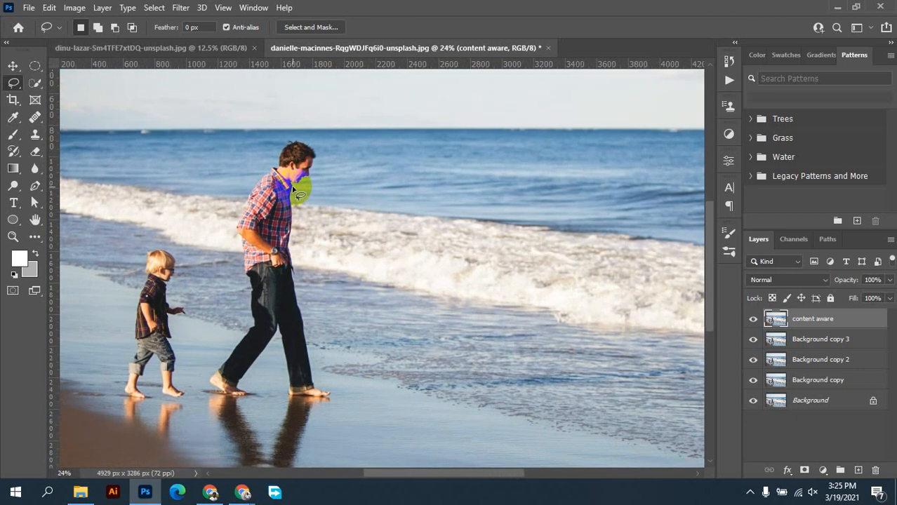
{"action": "scroll", "coordinate": [295, 191], "scroll_direction": "up", "scroll_amount": 1}
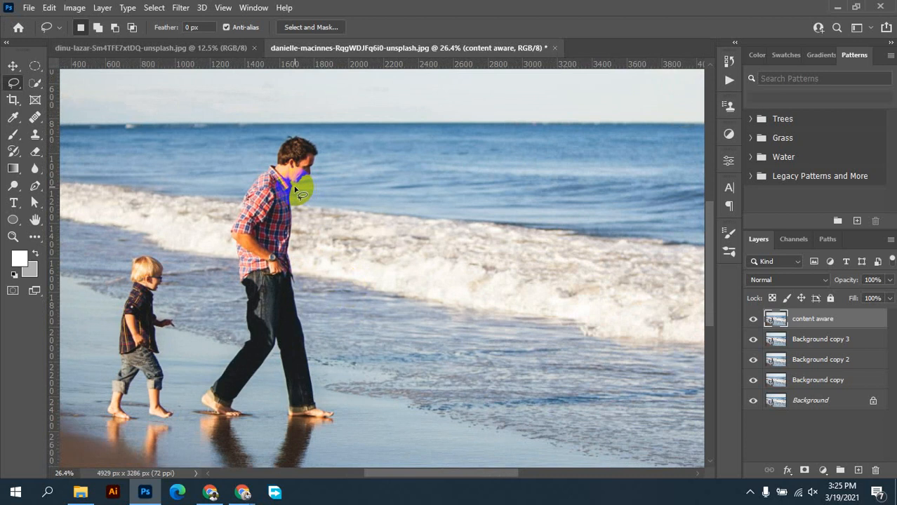
{"action": "mouse_move", "coordinate": [294, 186]}
{"action": "left_mouse_down"}
{"action": "mouse_move", "coordinate": [309, 183]}
{"action": "mouse_move", "coordinate": [325, 146]}
{"action": "mouse_move", "coordinate": [294, 127]}
{"action": "mouse_move", "coordinate": [257, 162]}
{"action": "mouse_move", "coordinate": [231, 213]}
{"action": "mouse_move", "coordinate": [242, 332]}
{"action": "mouse_move", "coordinate": [211, 360]}
{"action": "mouse_move", "coordinate": [198, 394]}
{"action": "mouse_move", "coordinate": [200, 408]}
{"action": "mouse_move", "coordinate": [241, 426]}
{"action": "mouse_move", "coordinate": [260, 421]}
{"action": "mouse_move", "coordinate": [249, 395]}
{"action": "mouse_move", "coordinate": [272, 366]}
{"action": "mouse_move", "coordinate": [289, 424]}
{"action": "mouse_move", "coordinate": [341, 422]}
{"action": "mouse_move", "coordinate": [343, 408]}
{"action": "mouse_move", "coordinate": [314, 372]}
{"action": "mouse_move", "coordinate": [294, 188]}
{"action": "left_mouse_up"}
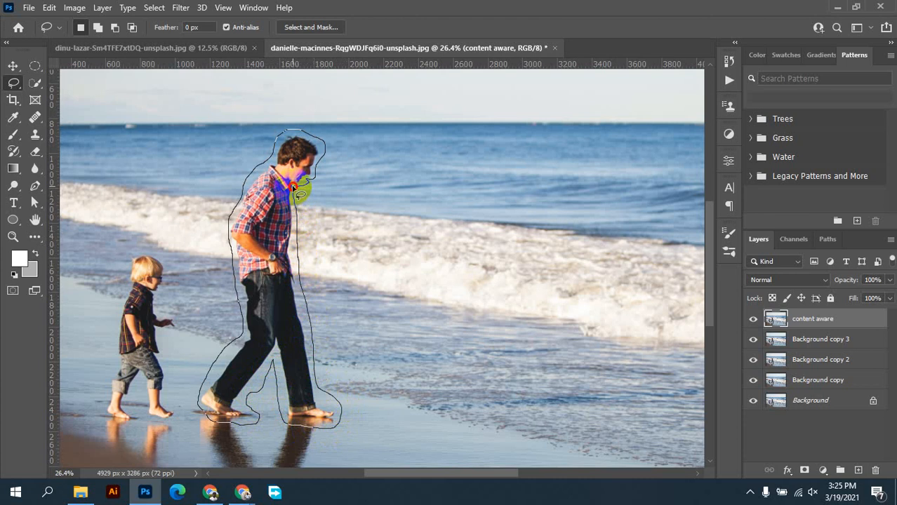
{"action": "left_click_drag", "start_coordinate": [293, 186], "coordinate": [294, 188]}
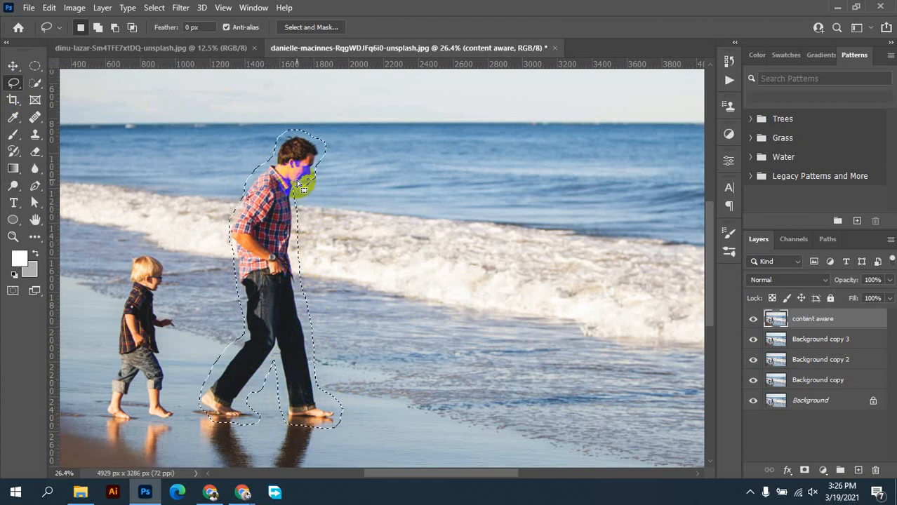
{"action": "scroll", "coordinate": [303, 188], "scroll_direction": "down", "scroll_amount": 1}
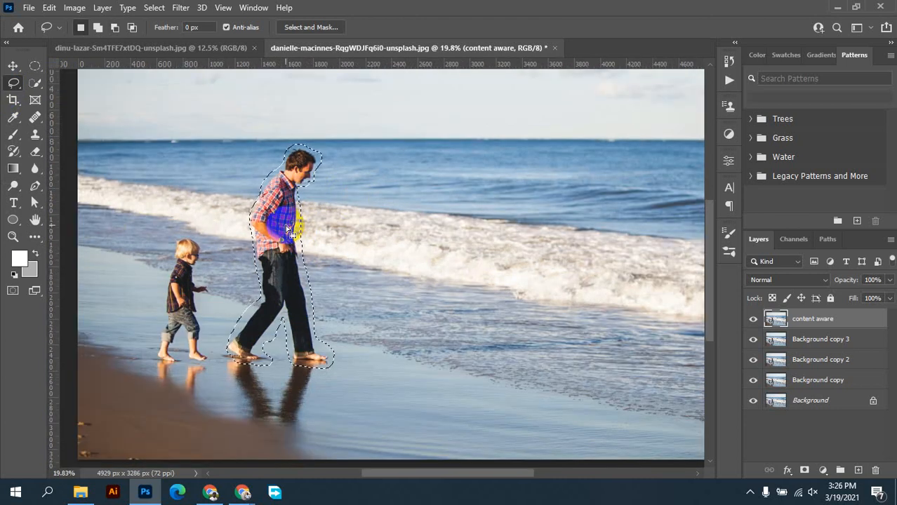
{"action": "left_click", "coordinate": [49, 8]}
{"action": "left_click", "coordinate": [115, 223]}
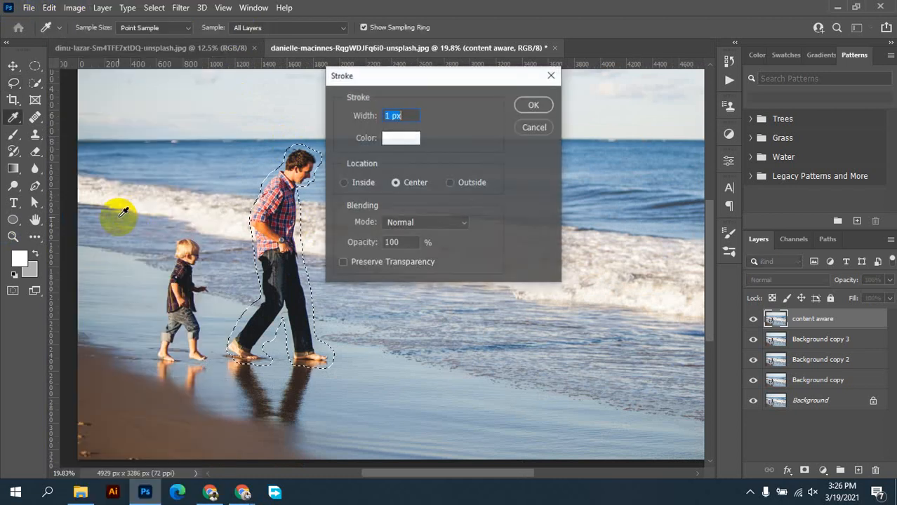
{"action": "left_click", "coordinate": [532, 105]}
- Remove the man by filling the selection with Content-Aware contents, with Color Adaptation on, and deselect the area
{"action": "left_click", "coordinate": [49, 8]}
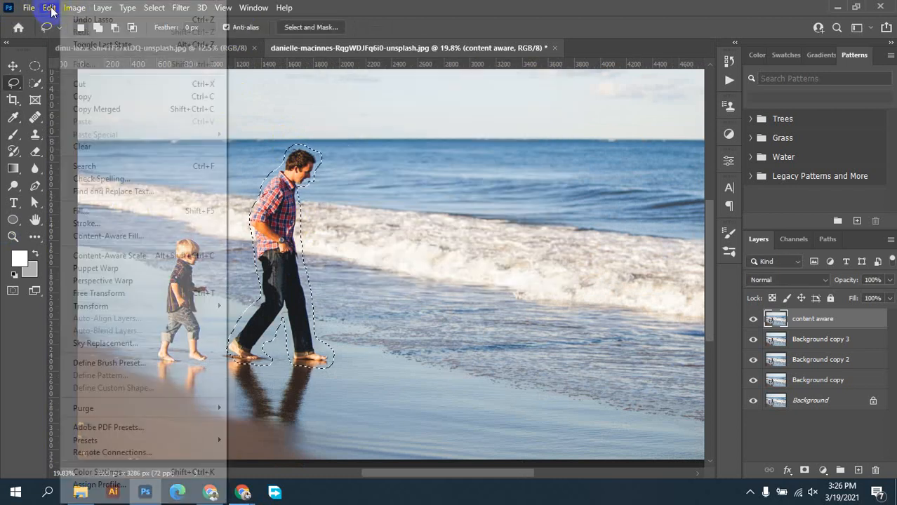
{"action": "left_click", "coordinate": [83, 209]}
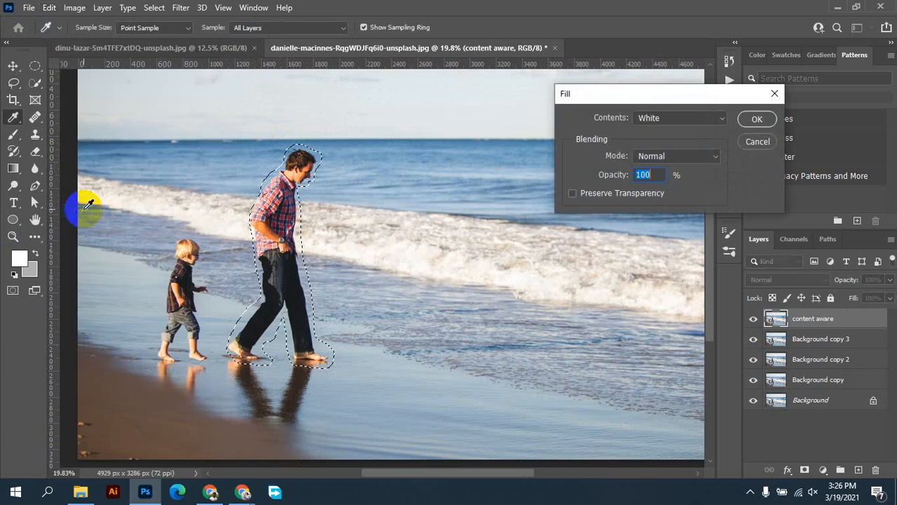
{"action": "left_click", "coordinate": [668, 120]}
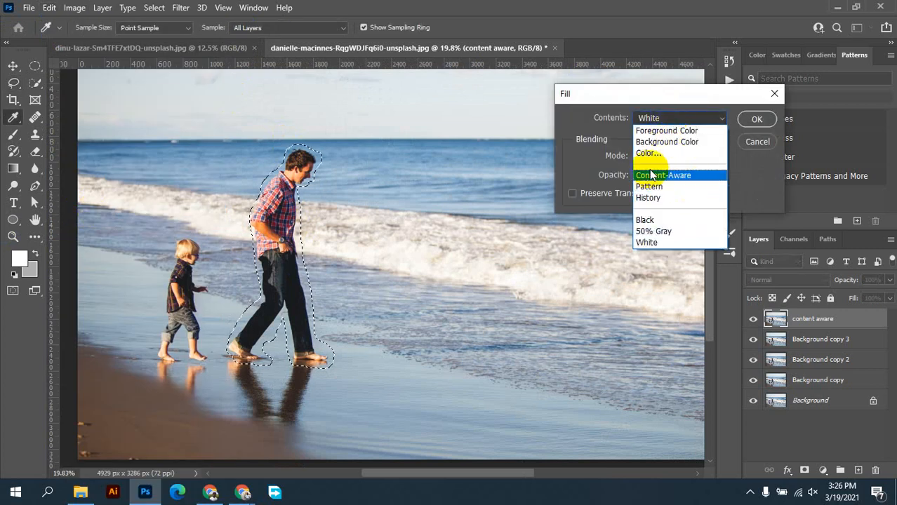
{"action": "left_click", "coordinate": [677, 180]}
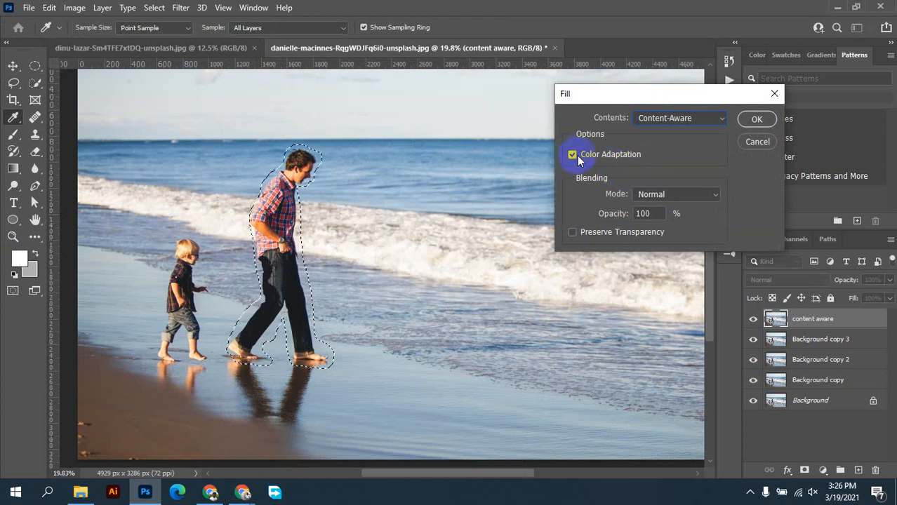
{"action": "left_click", "coordinate": [756, 120]}
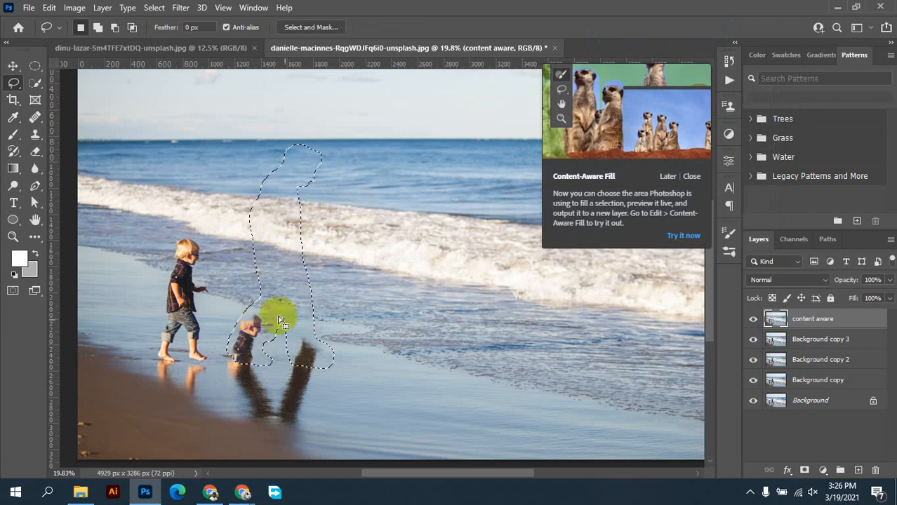
{"action": "left_click", "coordinate": [691, 177]}
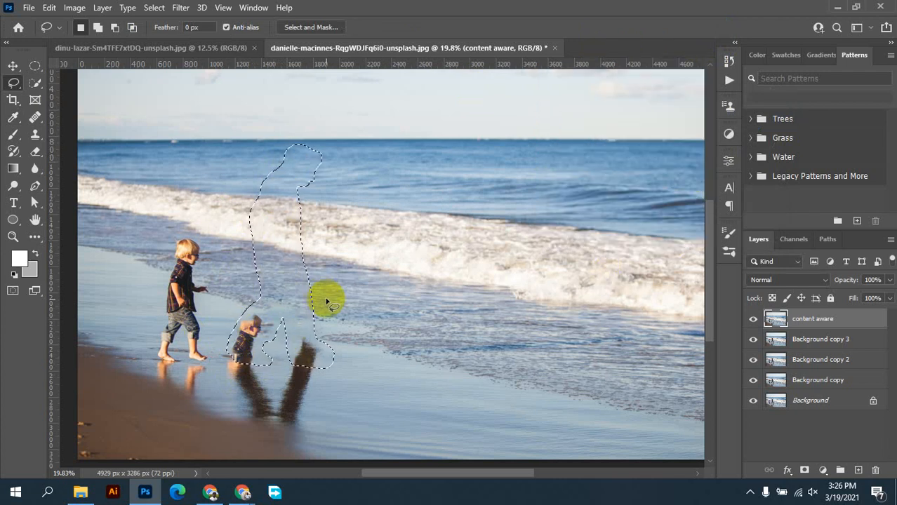
{"action": "left_click", "coordinate": [154, 8]}
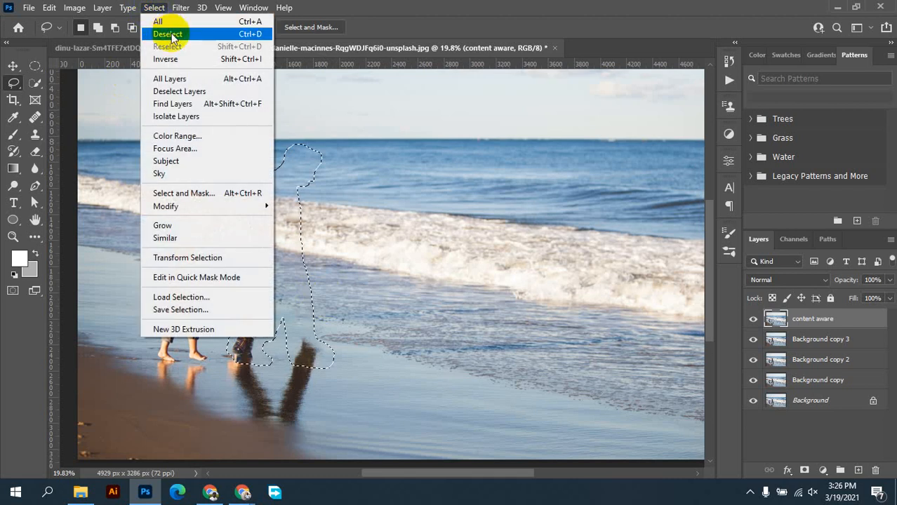
{"action": "left_click", "coordinate": [172, 33]}
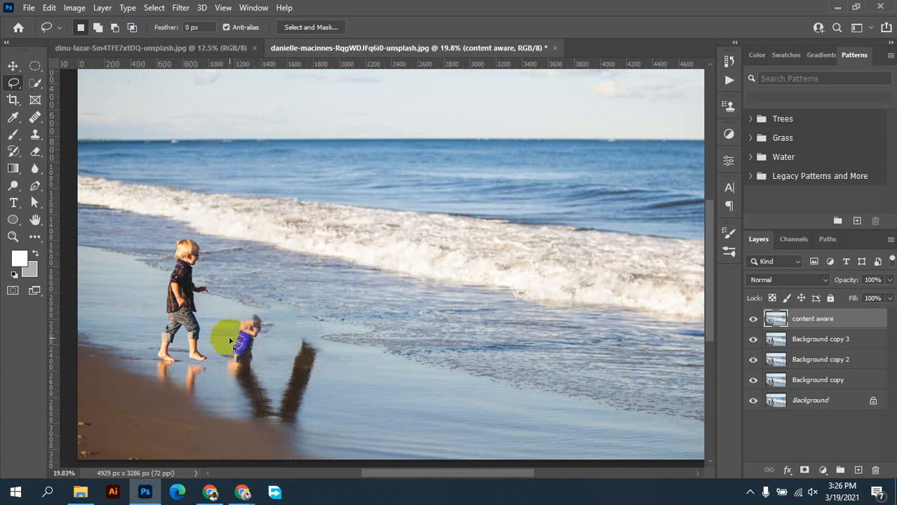
- Lasso the leftover child fragment and the man's reflection on the wet sand, and replace them with a Content-Aware fill
{"action": "mouse_move", "coordinate": [253, 316]}
{"action": "left_mouse_down"}
{"action": "mouse_move", "coordinate": [233, 324]}
{"action": "mouse_move", "coordinate": [226, 379]}
{"action": "mouse_move", "coordinate": [261, 429]}
{"action": "mouse_move", "coordinate": [287, 425]}
{"action": "mouse_move", "coordinate": [303, 417]}
{"action": "mouse_move", "coordinate": [327, 361]}
{"action": "mouse_move", "coordinate": [316, 341]}
{"action": "mouse_move", "coordinate": [301, 347]}
{"action": "mouse_move", "coordinate": [282, 394]}
{"action": "mouse_move", "coordinate": [261, 338]}
{"action": "mouse_move", "coordinate": [271, 328]}
{"action": "mouse_move", "coordinate": [266, 312]}
{"action": "mouse_move", "coordinate": [255, 314]}
{"action": "left_mouse_up"}
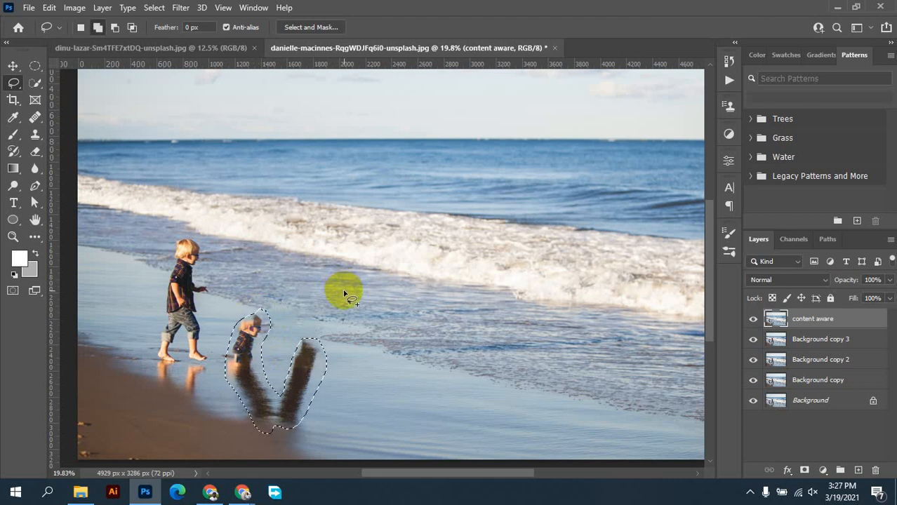
{"action": "key", "text": "shift+F5"}
{"action": "left_click", "coordinate": [757, 119]}
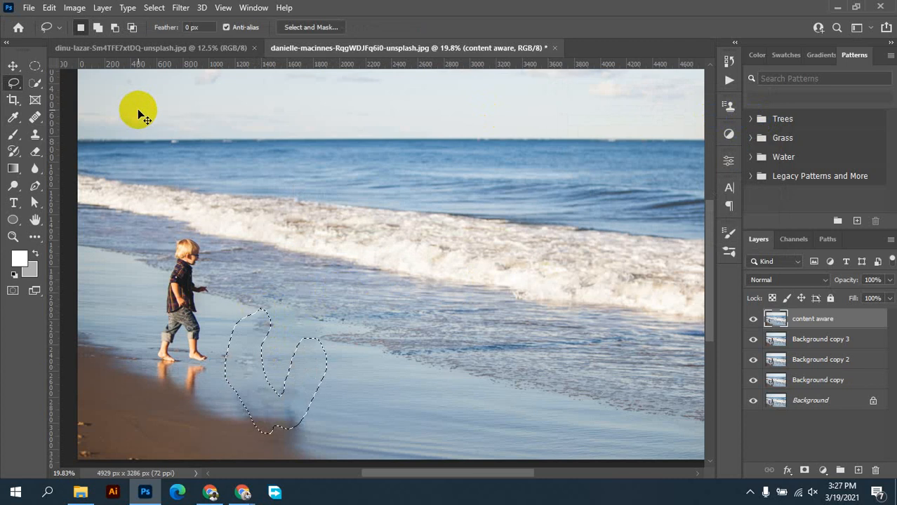
{"action": "key", "text": "ctrl+d"}
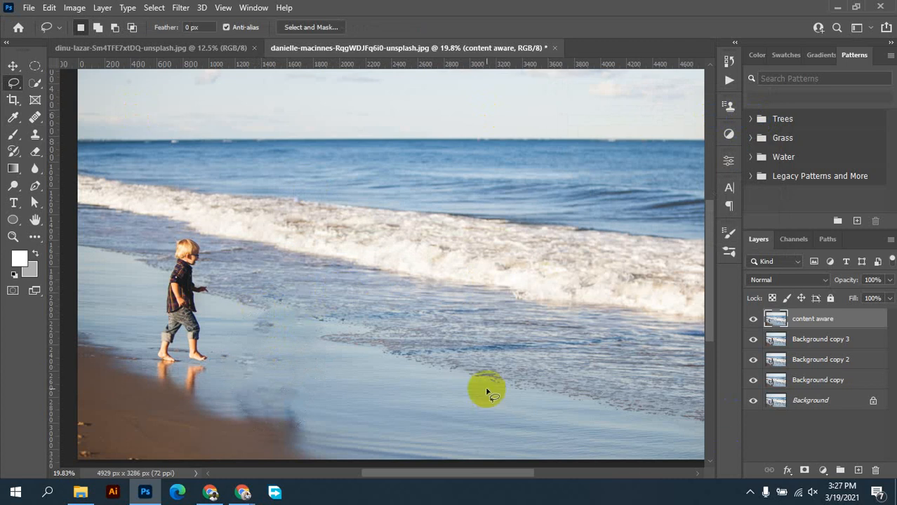
- Compare the photo before and after the man's removal by toggling the visibility of the "content aware" layer
{"action": "key", "text": "ctrl+minus"}
{"action": "key", "text": "ctrl+plus"}
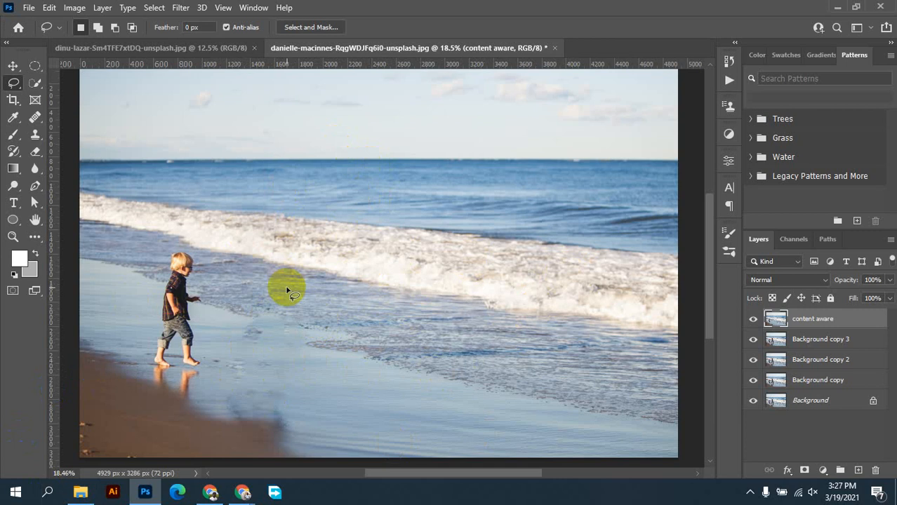
{"action": "left_click", "coordinate": [752, 327]}
{"action": "left_click", "coordinate": [752, 320]}
{"action": "left_click", "coordinate": [754, 322]}
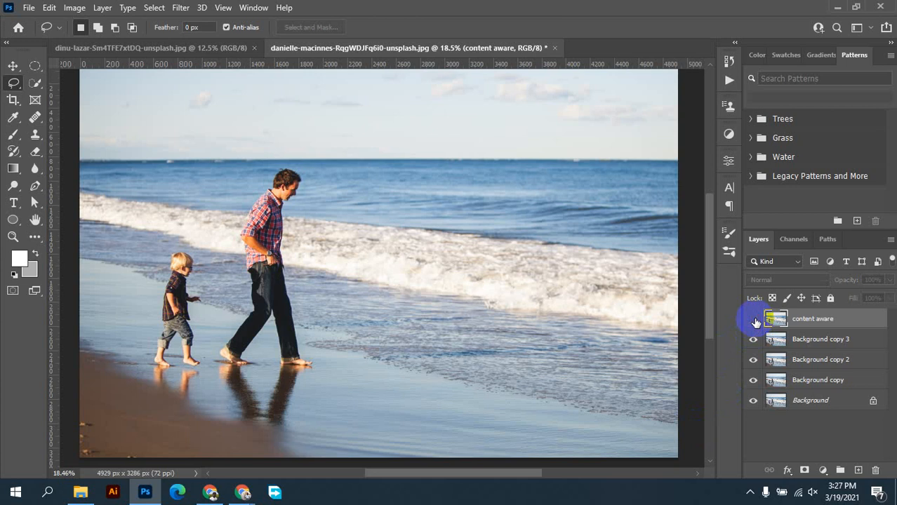
{"action": "left_click", "coordinate": [753, 320]}
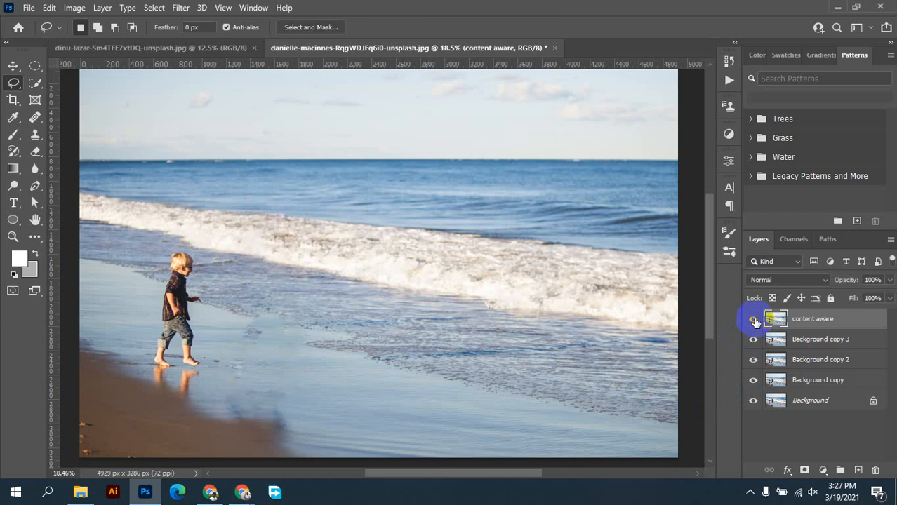
{"action": "left_click", "coordinate": [754, 321]}
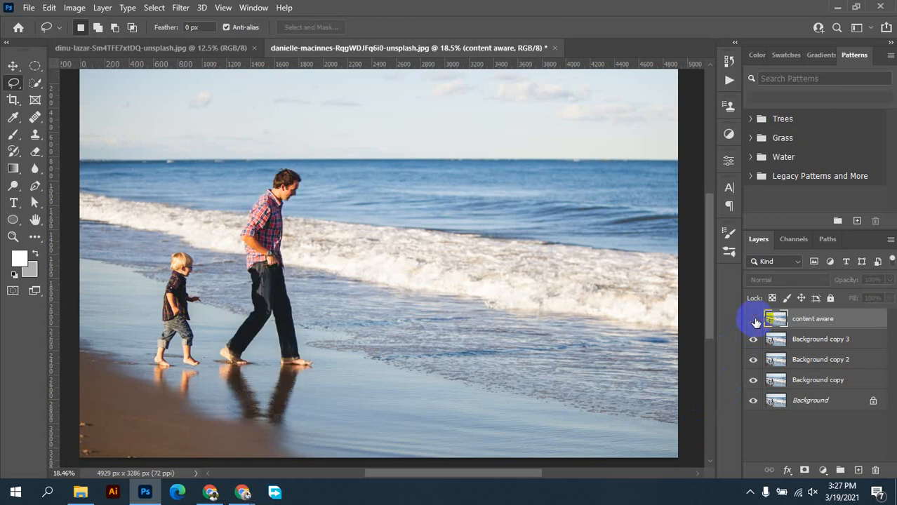
{"action": "left_click", "coordinate": [754, 321]}
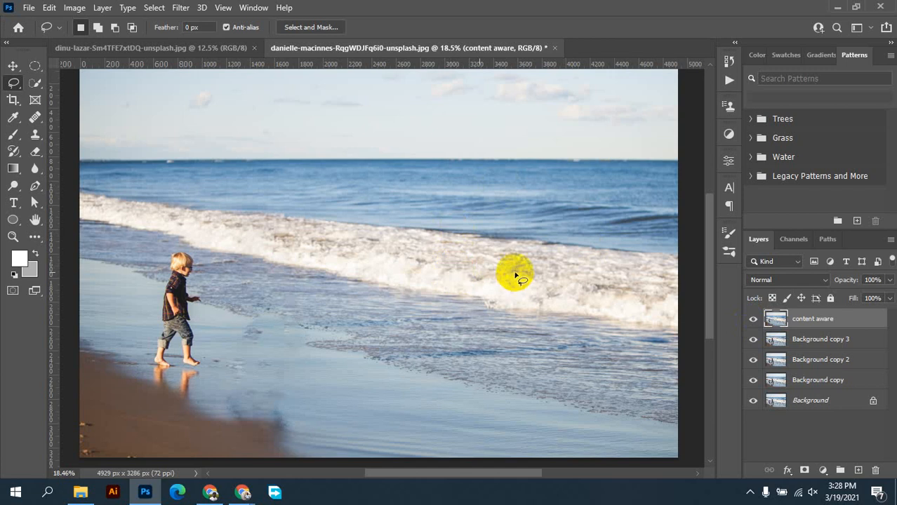
- Select the boy from hair to both feet with the Quick Selection tool, leaving out his reflection
{"action": "mouse_move", "coordinate": [254, 328]}
{"action": "left_mouse_down"}
{"action": "mouse_move", "coordinate": [296, 327]}
{"action": "mouse_move", "coordinate": [243, 324]}
{"action": "left_mouse_up"}
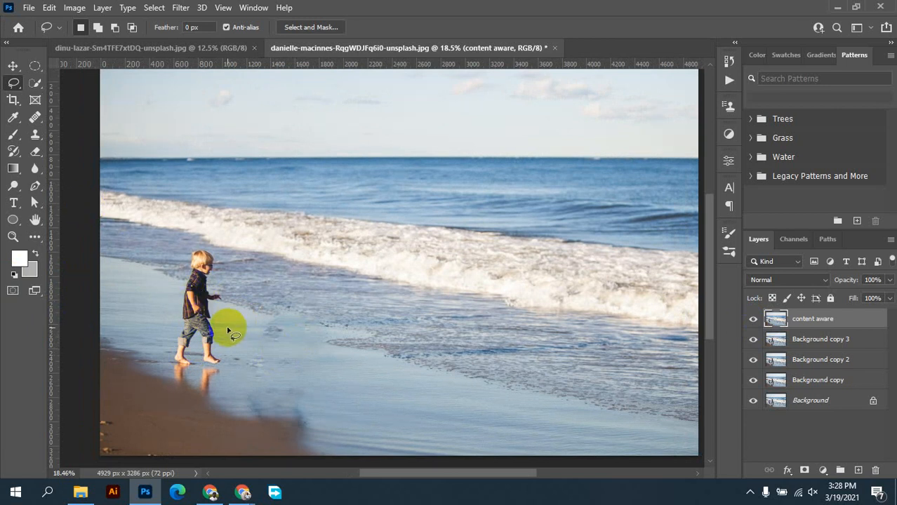
{"action": "scroll", "coordinate": [227, 316], "scroll_direction": "up", "scroll_amount": 5}
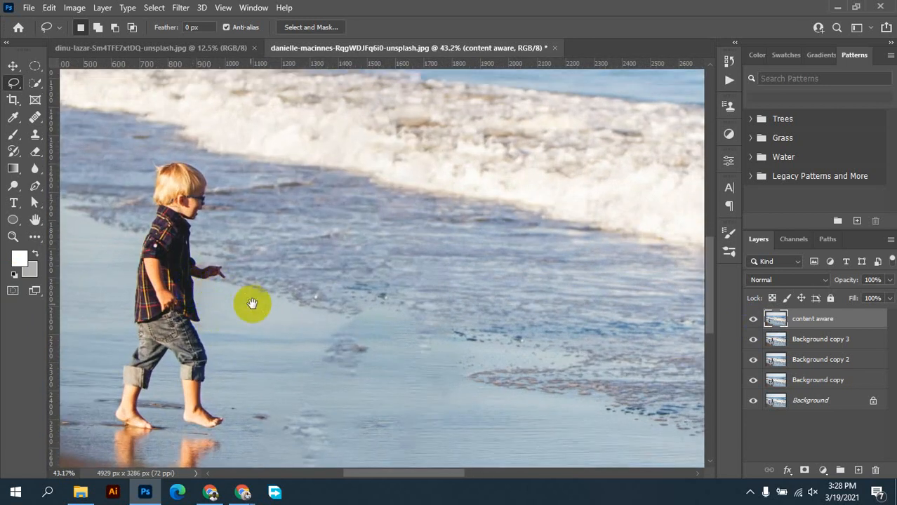
{"action": "left_click_drag", "start_coordinate": [250, 304], "coordinate": [326, 252]}
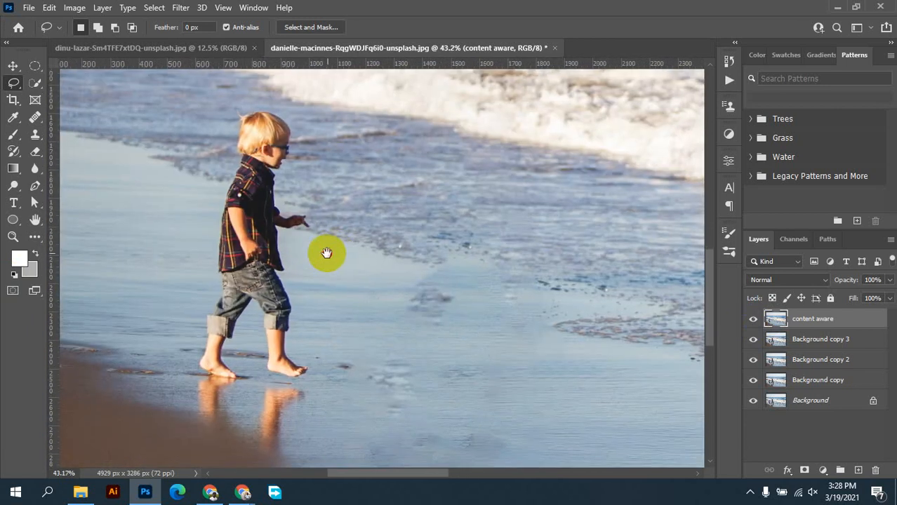
{"action": "scroll", "coordinate": [267, 231], "scroll_direction": "up", "scroll_amount": 2}
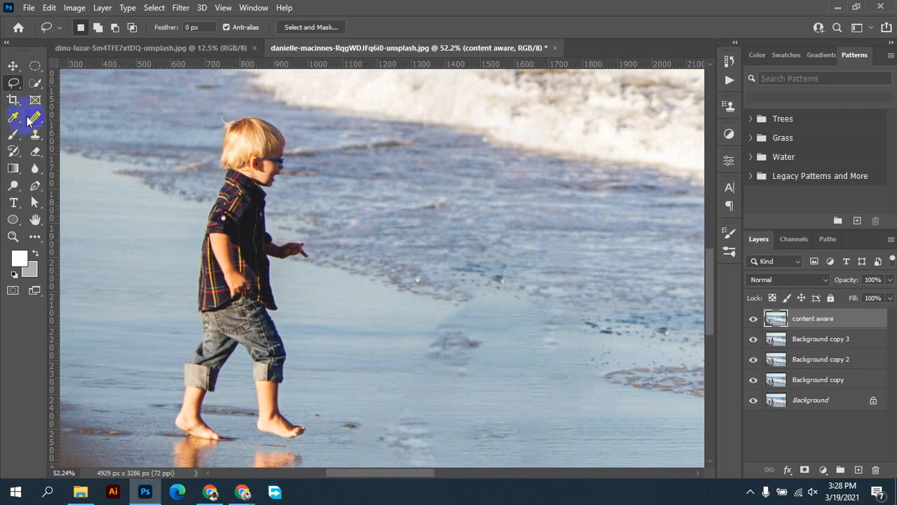
{"action": "left_click", "coordinate": [35, 83]}
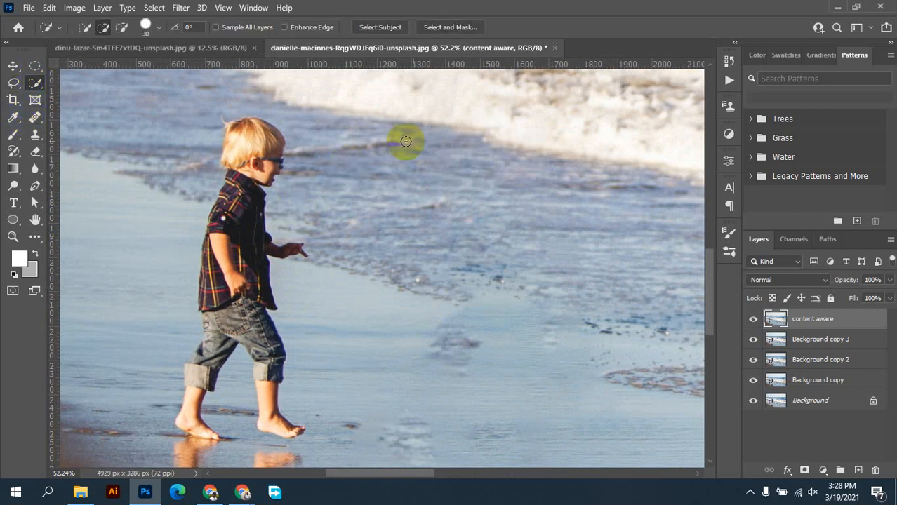
{"action": "left_click_drag", "start_coordinate": [242, 142], "coordinate": [245, 140]}
{"action": "mouse_move", "coordinate": [251, 172]}
{"action": "left_mouse_down"}
{"action": "mouse_move", "coordinate": [226, 235]}
{"action": "mouse_move", "coordinate": [229, 321]}
{"action": "mouse_move", "coordinate": [195, 378]}
{"action": "mouse_move", "coordinate": [195, 431]}
{"action": "left_mouse_up"}
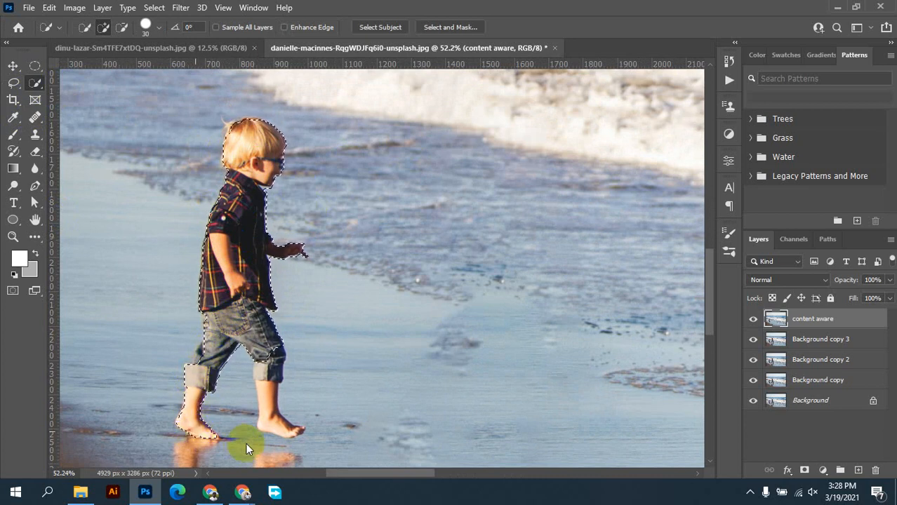
{"action": "mouse_move", "coordinate": [246, 449]}
{"action": "left_mouse_down"}
{"action": "mouse_move", "coordinate": [280, 417]}
{"action": "mouse_move", "coordinate": [283, 391]}
{"action": "mouse_move", "coordinate": [268, 367]}
{"action": "mouse_move", "coordinate": [296, 396]}
{"action": "left_mouse_up"}
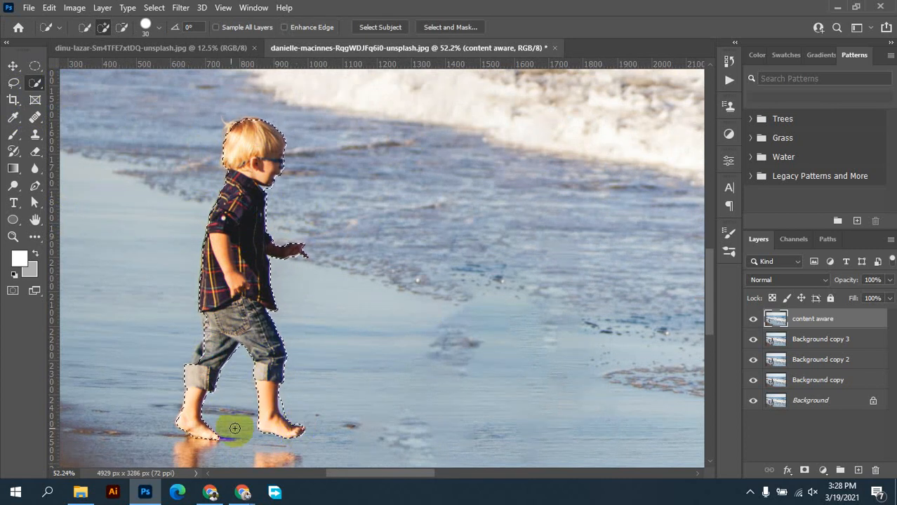
{"action": "mouse_move", "coordinate": [273, 226]}
{"action": "left_mouse_down"}
{"action": "mouse_move", "coordinate": [274, 200]}
{"action": "mouse_move", "coordinate": [275, 284]}
{"action": "mouse_move", "coordinate": [236, 260]}
{"action": "mouse_move", "coordinate": [199, 361]}
{"action": "left_mouse_up"}
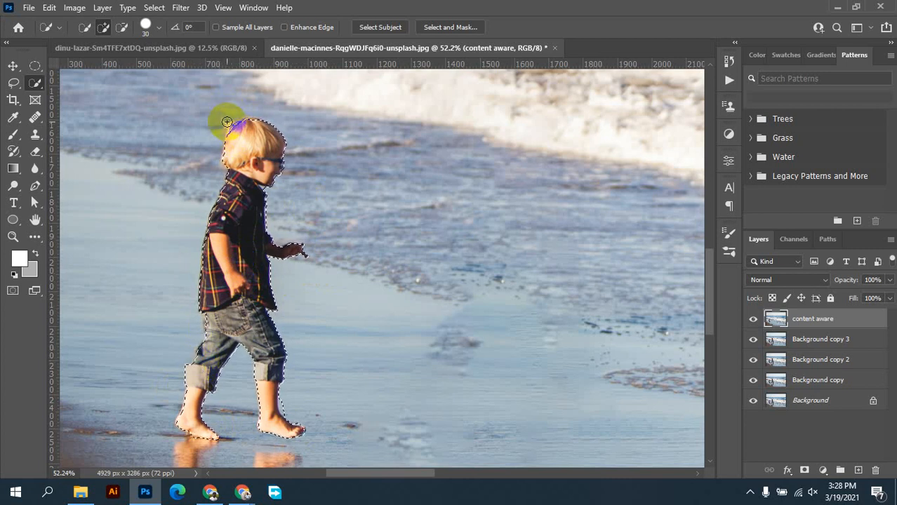
{"action": "mouse_move", "coordinate": [227, 122]}
{"action": "left_mouse_down"}
{"action": "mouse_move", "coordinate": [248, 139]}
{"action": "mouse_move", "coordinate": [225, 125]}
{"action": "mouse_move", "coordinate": [233, 155]}
{"action": "mouse_move", "coordinate": [228, 219]}
{"action": "mouse_move", "coordinate": [203, 301]}
{"action": "mouse_move", "coordinate": [200, 360]}
{"action": "left_mouse_up"}
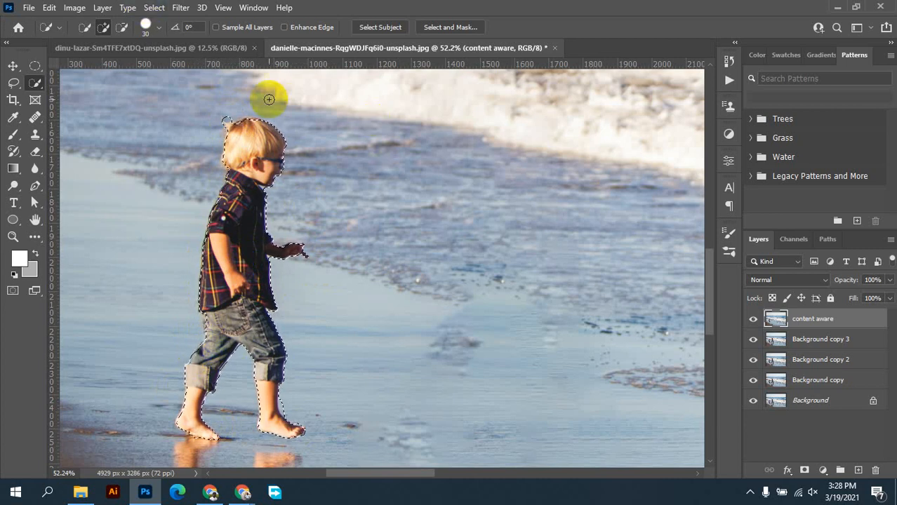
- Expand the boy's selection outward so it leaves a narrow margin around his outline
{"action": "left_click", "coordinate": [154, 8]}
{"action": "mouse_move", "coordinate": [205, 205]}
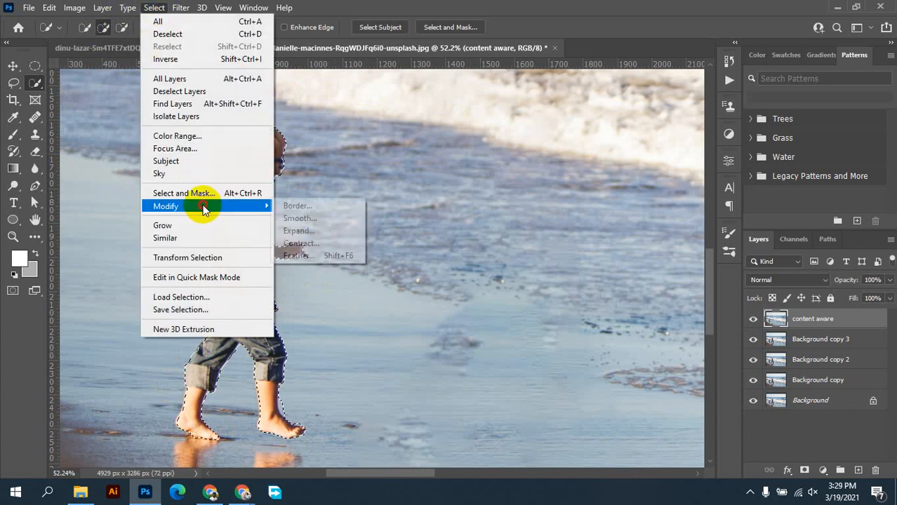
{"action": "left_click", "coordinate": [348, 232]}
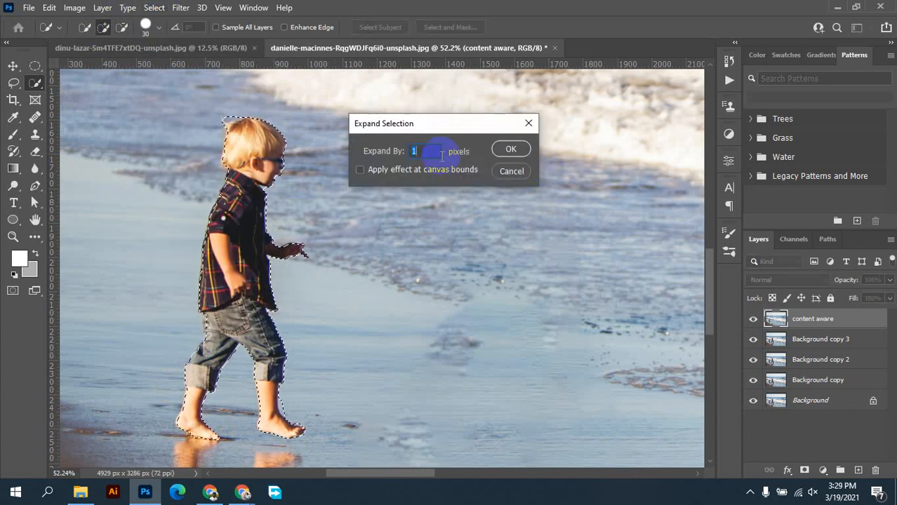
{"action": "left_click", "coordinate": [510, 149]}
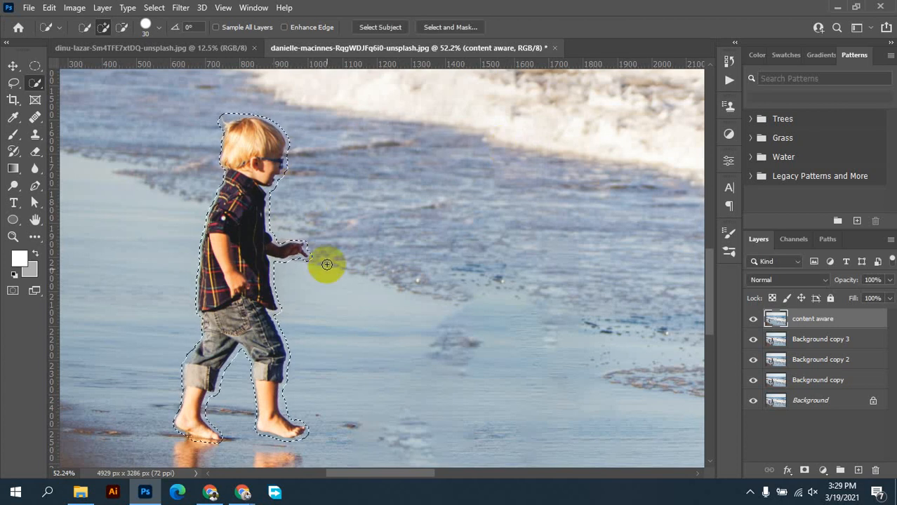
- Check the selection outline around the boy and extend it with Quick Selection strokes at his rear foot, jeans and shirt back
{"action": "scroll", "coordinate": [310, 325], "scroll_direction": "up", "scroll_amount": 5}
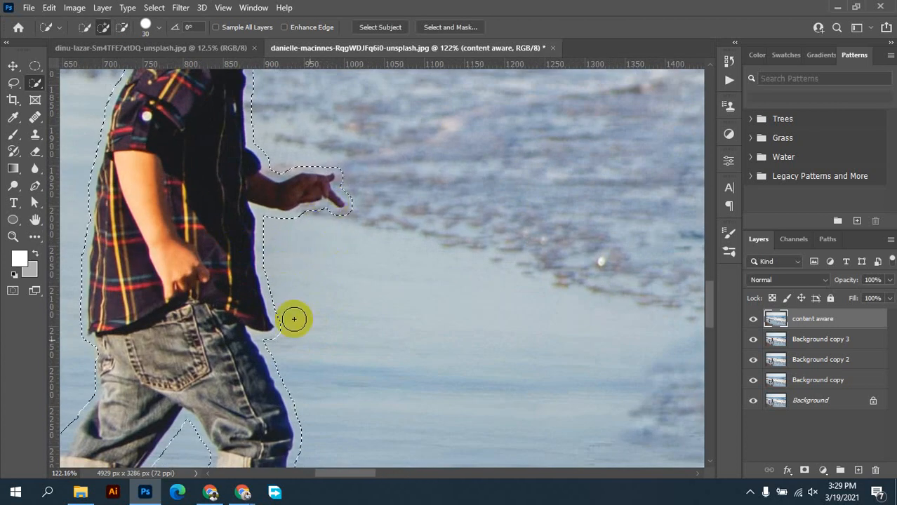
{"action": "left_click_drag", "start_coordinate": [372, 364], "coordinate": [427, 224]}
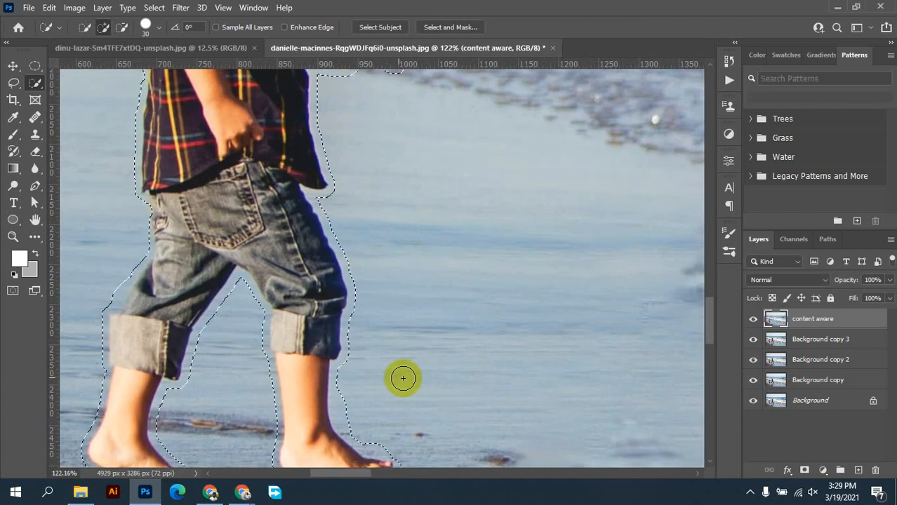
{"action": "left_click_drag", "start_coordinate": [438, 404], "coordinate": [510, 278]}
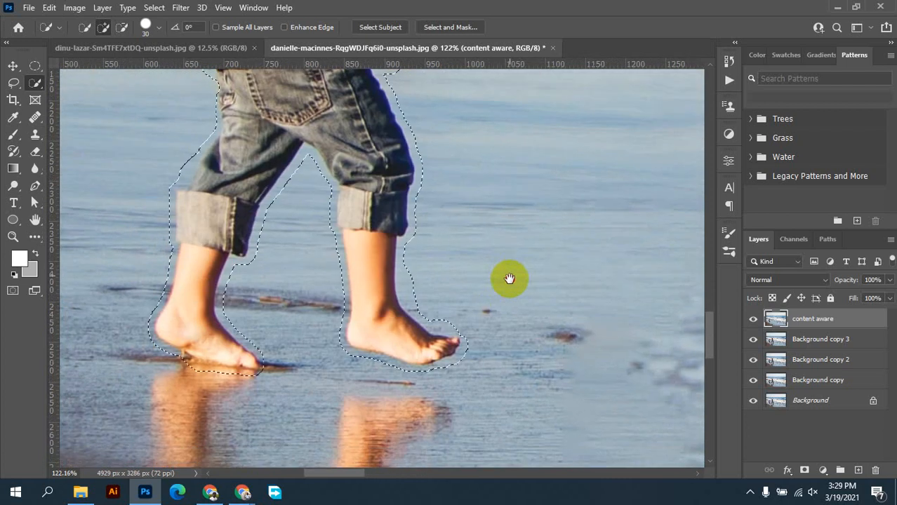
{"action": "left_click", "coordinate": [260, 367]}
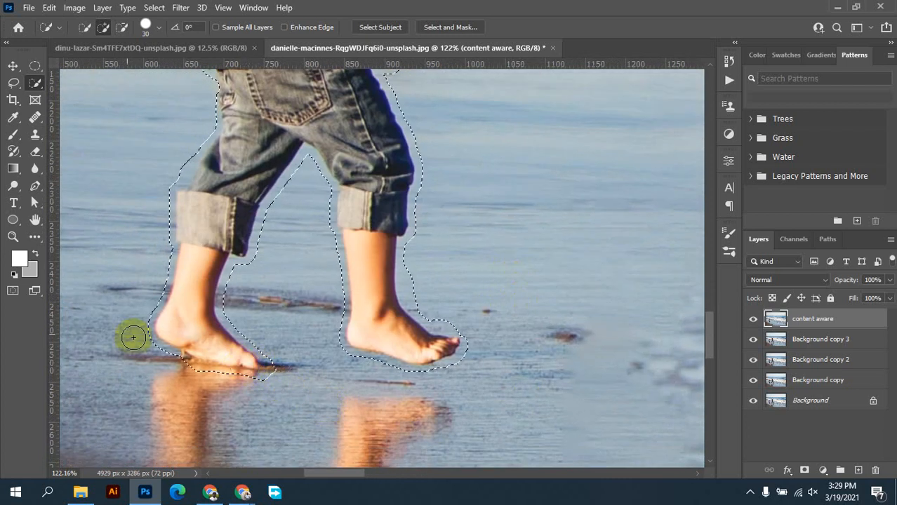
{"action": "scroll", "coordinate": [194, 266], "scroll_direction": "up", "scroll_amount": 5}
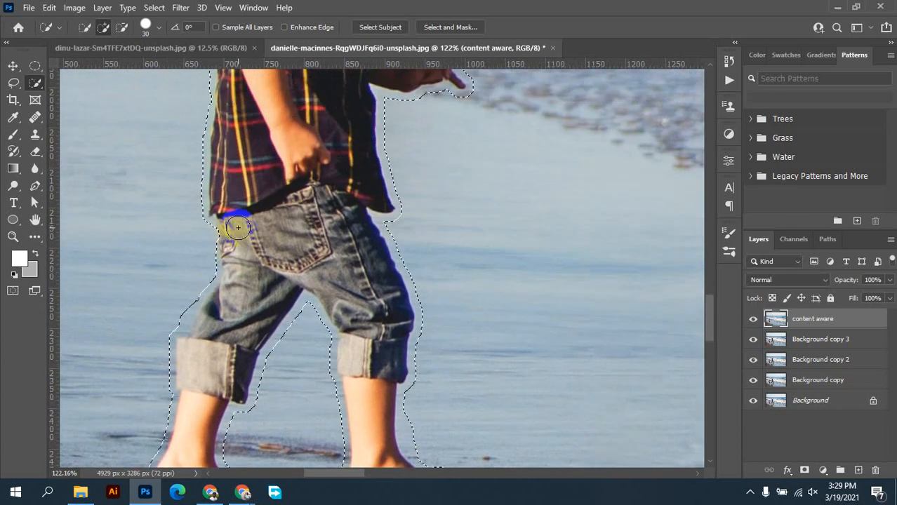
{"action": "left_click_drag", "start_coordinate": [223, 223], "coordinate": [227, 277]}
{"action": "scroll", "coordinate": [265, 219], "scroll_direction": "up", "scroll_amount": 7}
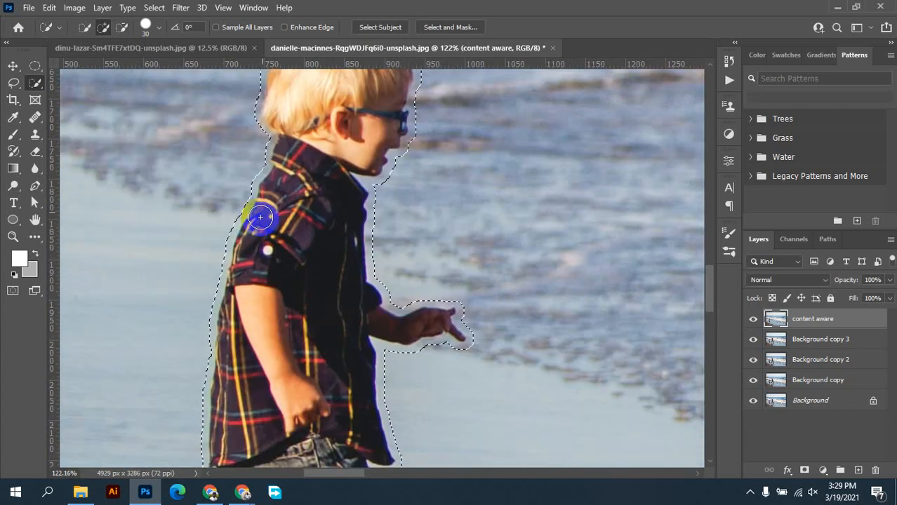
{"action": "scroll", "coordinate": [329, 171], "scroll_direction": "up", "scroll_amount": 2}
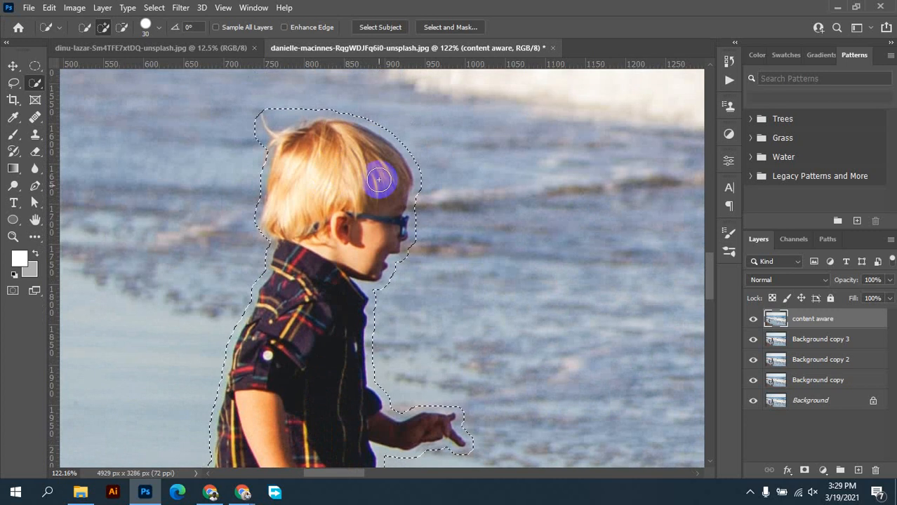
{"action": "scroll", "coordinate": [533, 372], "scroll_direction": "down", "scroll_amount": 6}
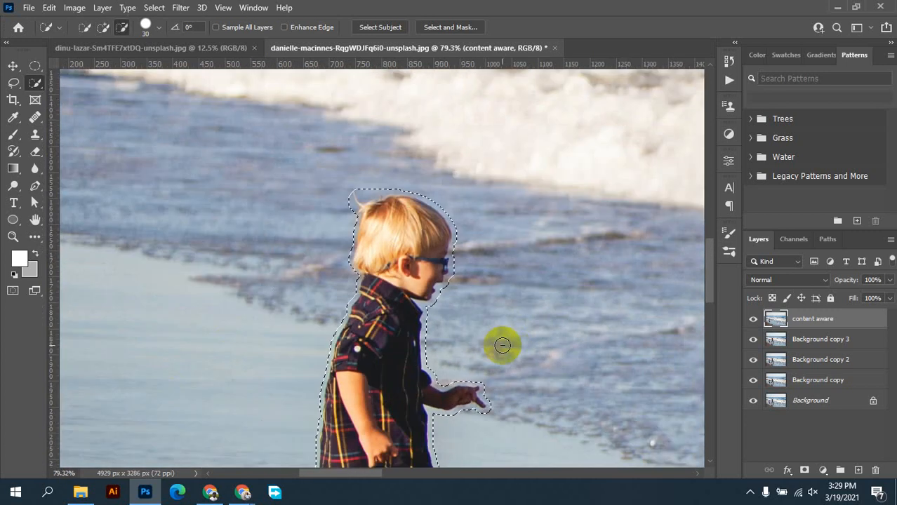
{"action": "scroll", "coordinate": [416, 312], "scroll_direction": "down", "scroll_amount": 2}
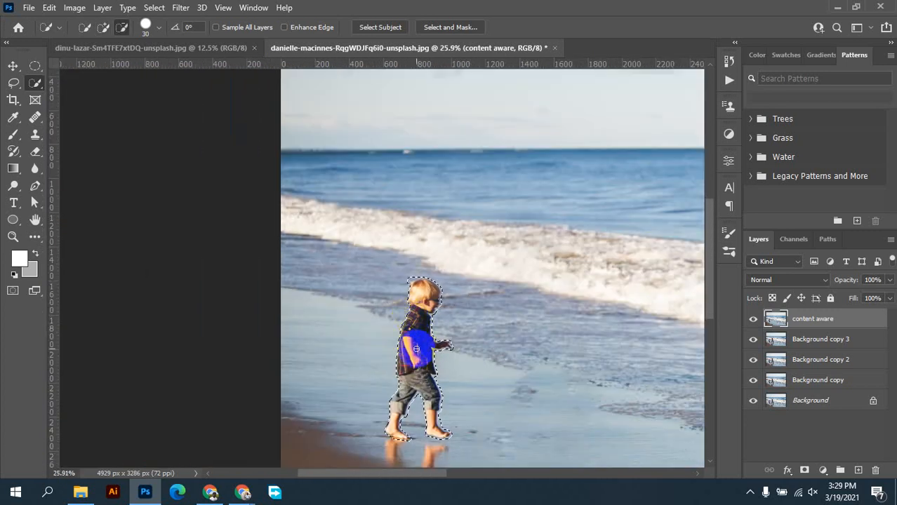
{"action": "scroll", "coordinate": [449, 365], "scroll_direction": "up", "scroll_amount": 5}
{"action": "scroll", "coordinate": [505, 368], "scroll_direction": "down", "scroll_amount": 3}
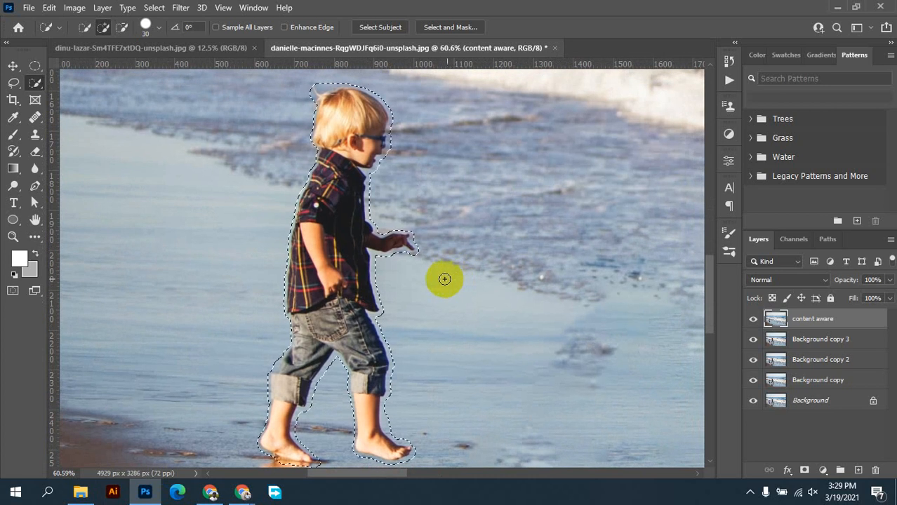
{"action": "scroll", "coordinate": [444, 279], "scroll_direction": "down", "scroll_amount": 3}
{"action": "scroll", "coordinate": [474, 278], "scroll_direction": "right", "scroll_amount": 3}
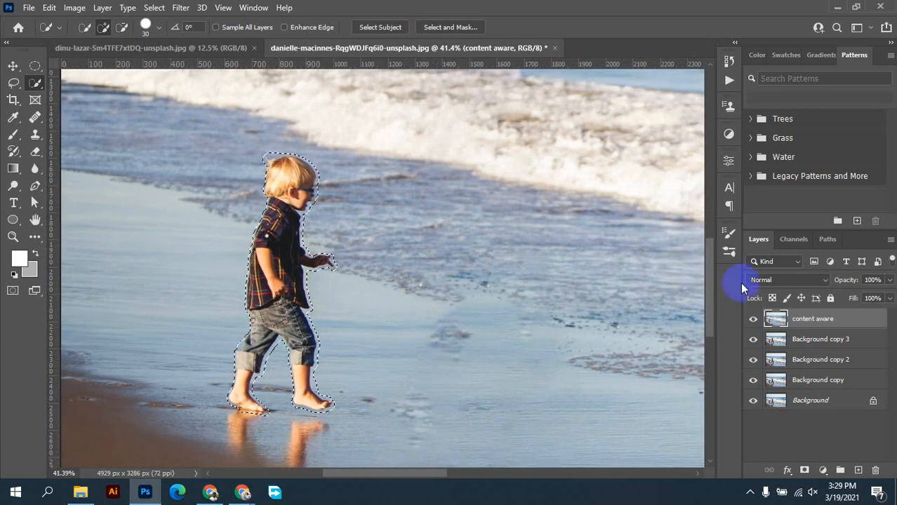
{"action": "scroll", "coordinate": [340, 306], "scroll_direction": "down", "scroll_amount": 2}
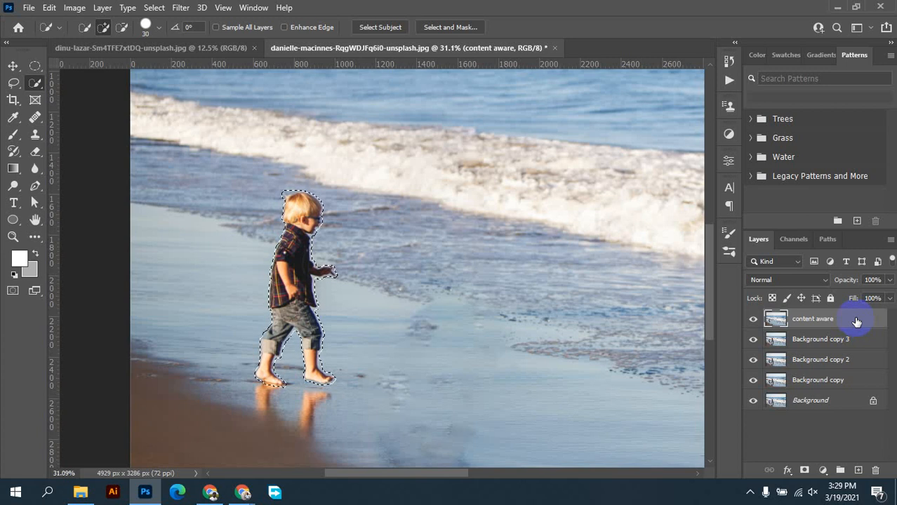
- Duplicate the "content aware" layer and rename the original as "content aware man"
{"action": "left_click_drag", "start_coordinate": [856, 321], "coordinate": [858, 469]}
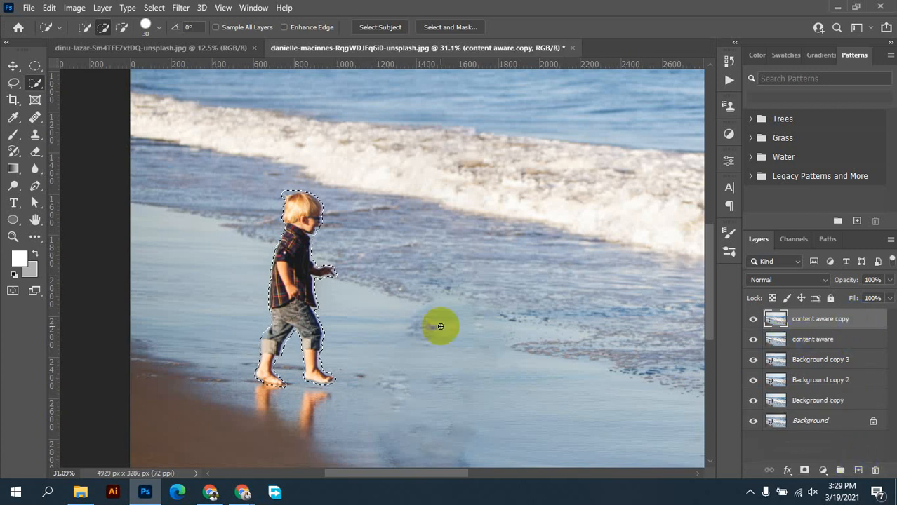
{"action": "left_click", "coordinate": [817, 340]}
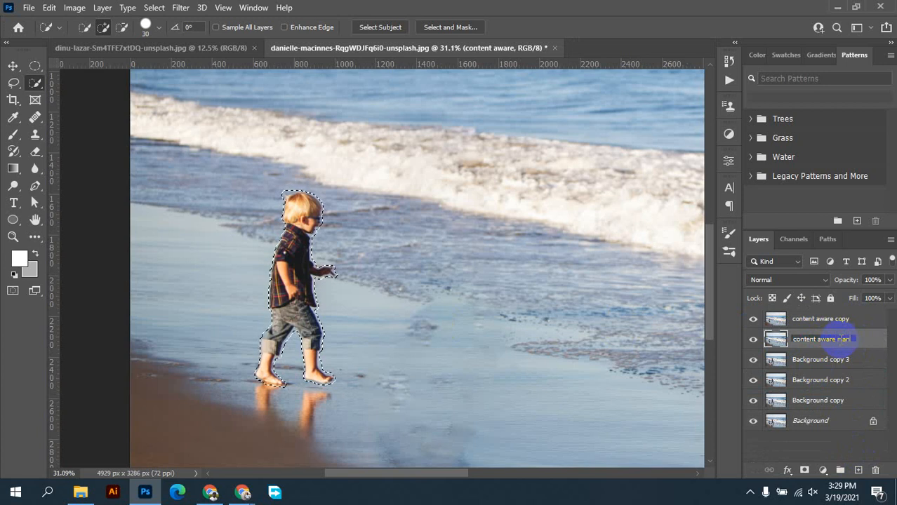
{"action": "type", "text": "man"}
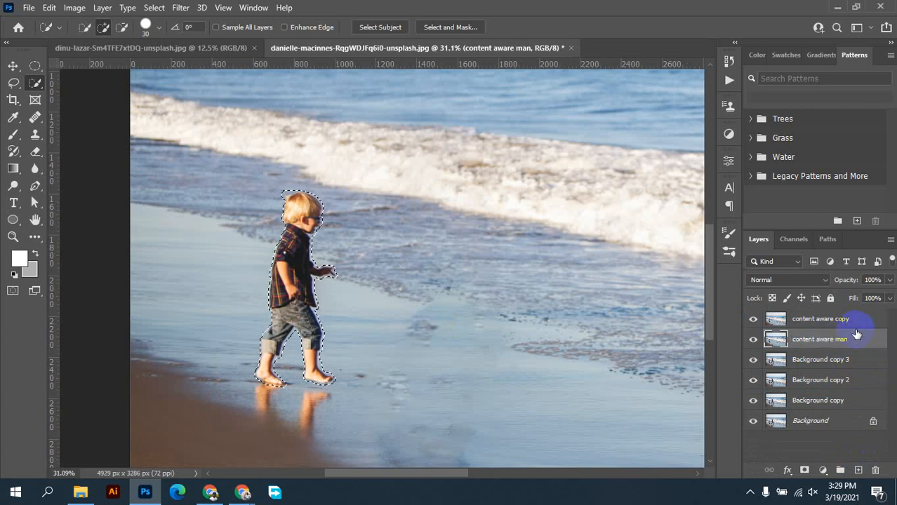
- Rename the new top layer copy as "content aware boy"
{"action": "left_click", "coordinate": [839, 321]}
{"action": "double_click", "coordinate": [839, 321]}
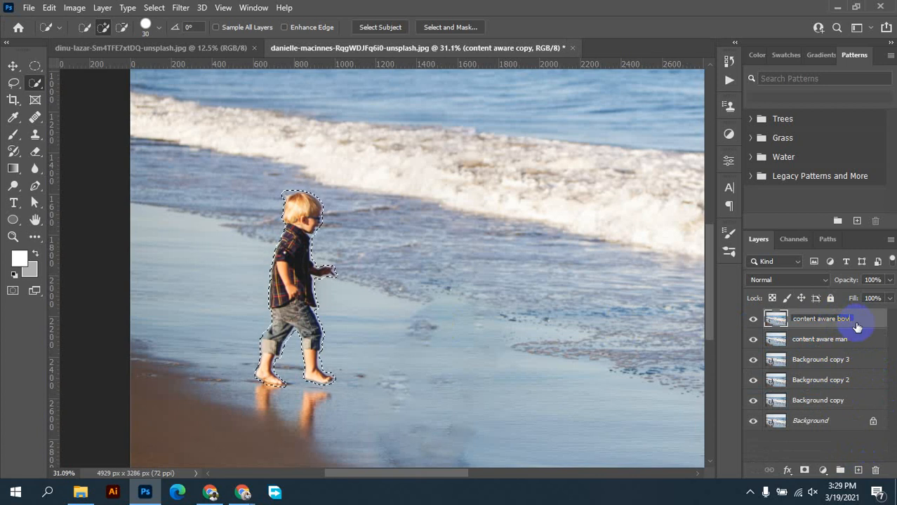
{"action": "left_click", "coordinate": [864, 321]}
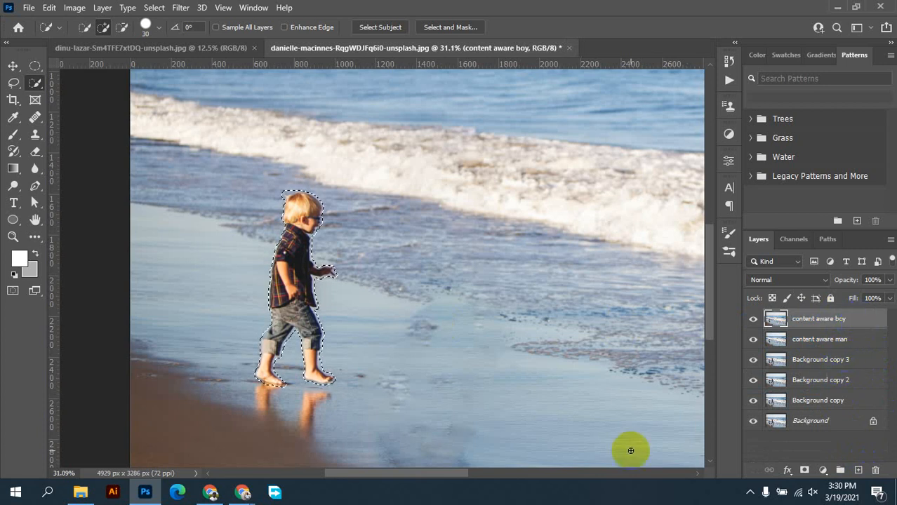
- Fill the boy's selection using Content-Aware with Color Adaptation, Normal mode and 100% opacity, and deselect
{"action": "left_click", "coordinate": [49, 8]}
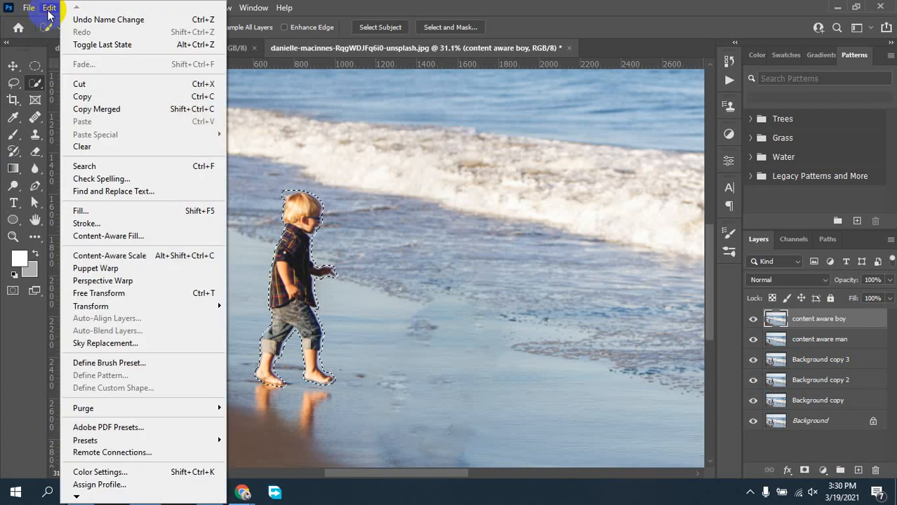
{"action": "left_click", "coordinate": [128, 213]}
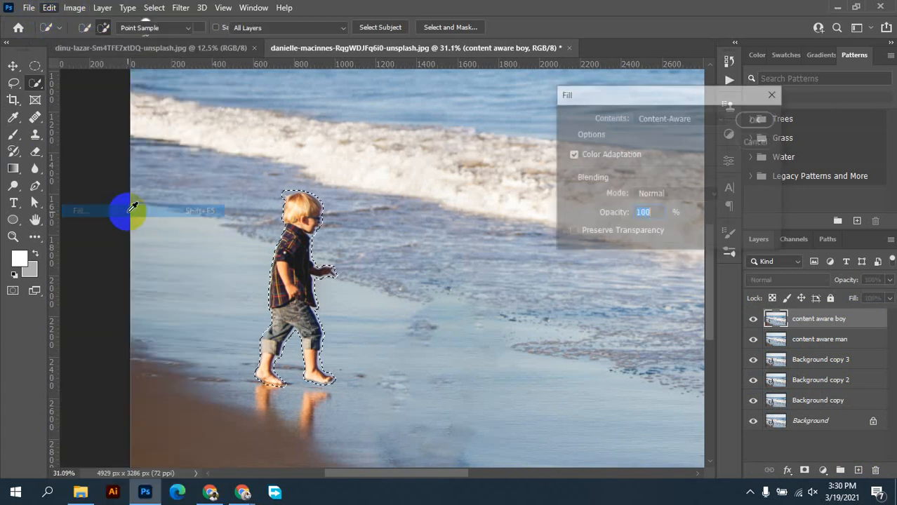
{"action": "left_click", "coordinate": [649, 120]}
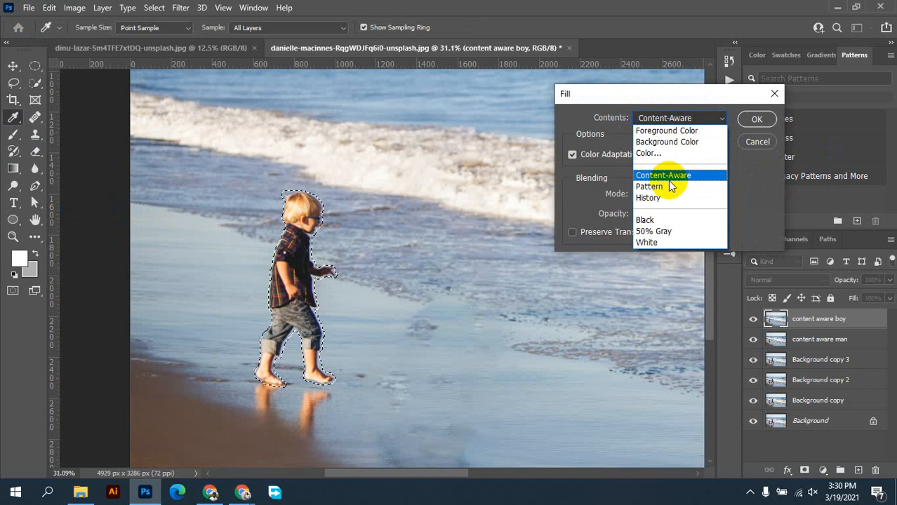
{"action": "left_click", "coordinate": [699, 179]}
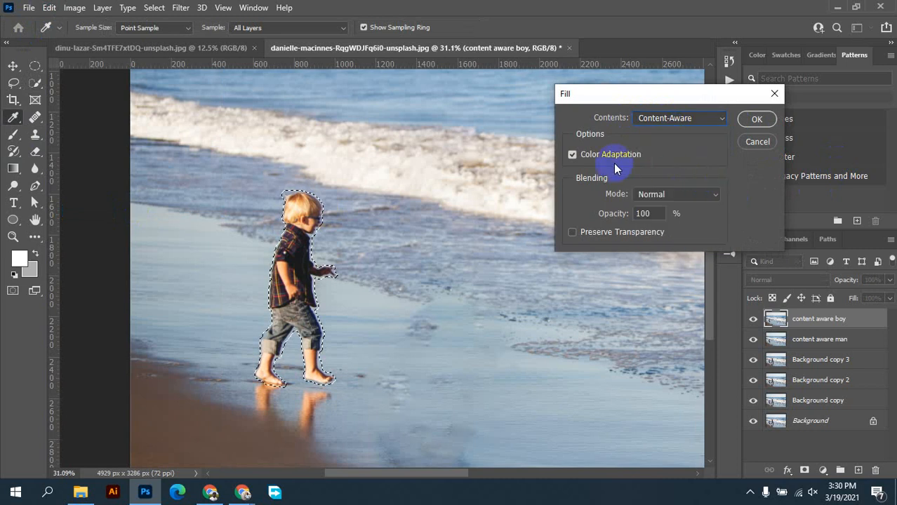
{"action": "left_click", "coordinate": [755, 121]}
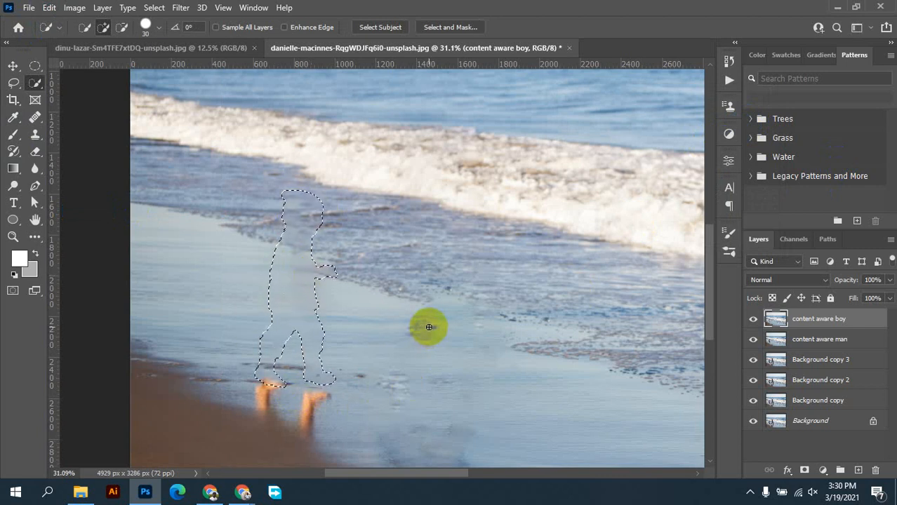
{"action": "left_click", "coordinate": [153, 8]}
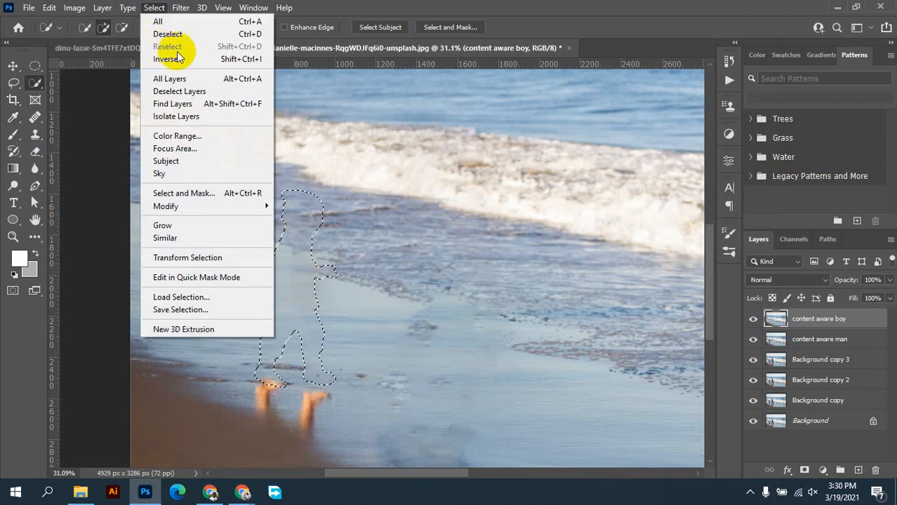
{"action": "left_click", "coordinate": [175, 34]}
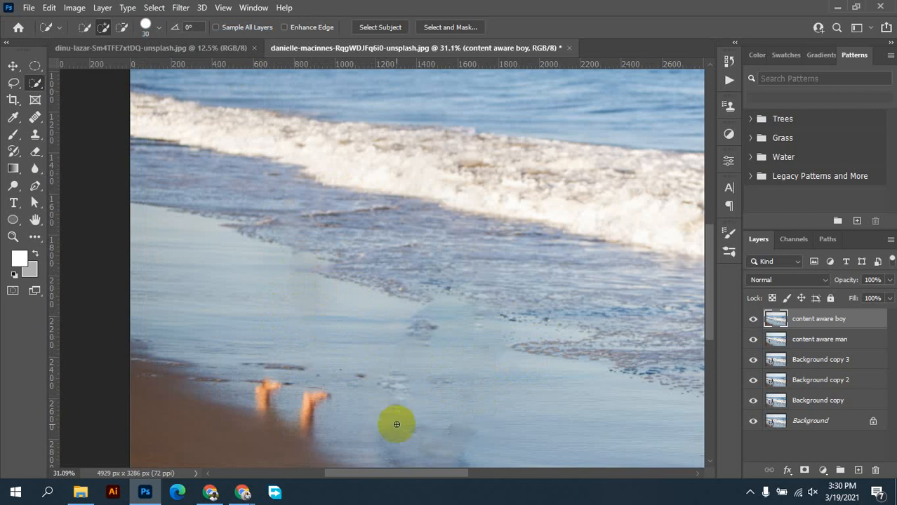
- Outline the two leftover reflections of the boy's feet with the Lasso tool, combining both outlines into one selection
{"action": "key", "text": "space"}
{"action": "left_click_drag", "start_coordinate": [404, 414], "coordinate": [397, 280]}
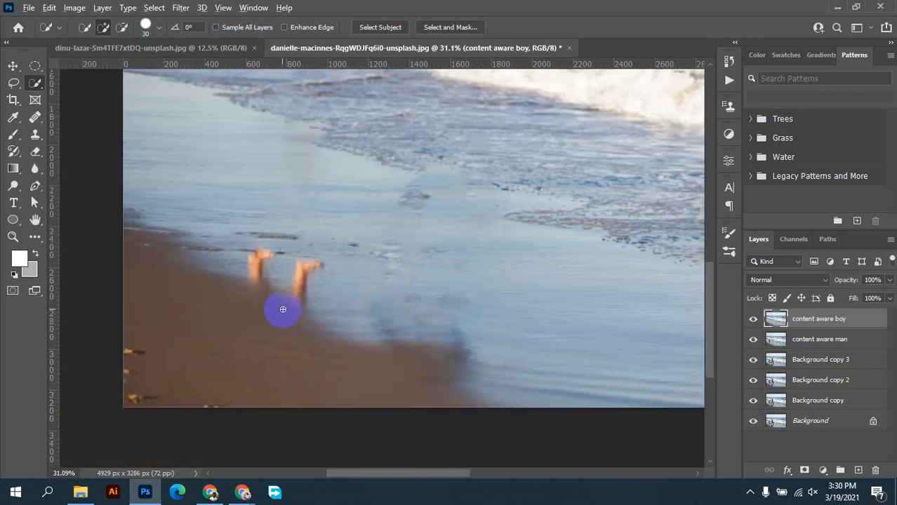
{"action": "scroll", "coordinate": [282, 310], "scroll_direction": "up", "scroll_amount": 3}
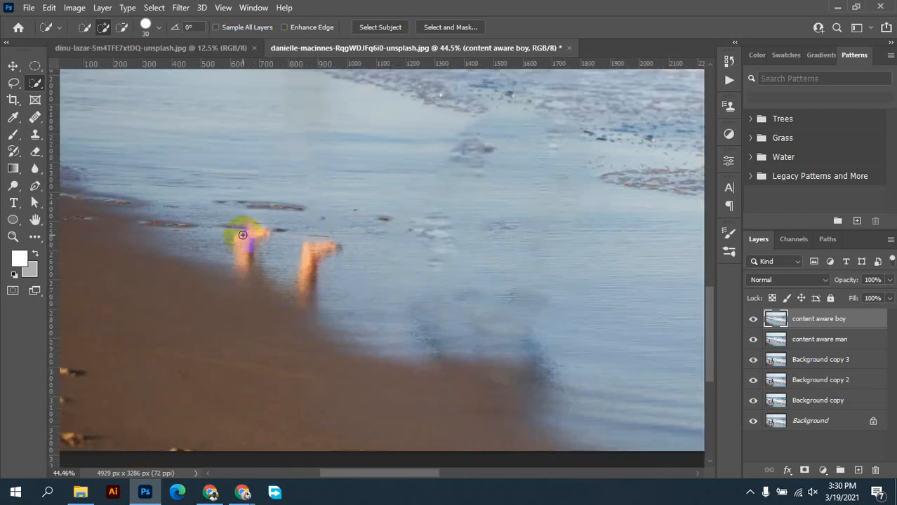
{"action": "left_click", "coordinate": [13, 83]}
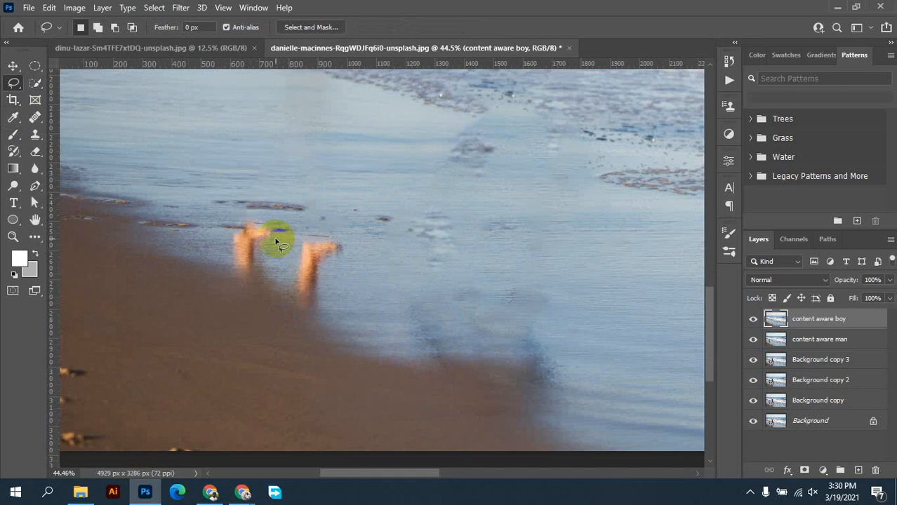
{"action": "mouse_move", "coordinate": [260, 245]}
{"action": "left_mouse_down"}
{"action": "mouse_move", "coordinate": [281, 226]}
{"action": "mouse_move", "coordinate": [263, 221]}
{"action": "mouse_move", "coordinate": [231, 231]}
{"action": "mouse_move", "coordinate": [234, 276]}
{"action": "mouse_move", "coordinate": [256, 276]}
{"action": "mouse_move", "coordinate": [260, 246]}
{"action": "mouse_move", "coordinate": [299, 250]}
{"action": "mouse_move", "coordinate": [291, 287]}
{"action": "mouse_move", "coordinate": [299, 315]}
{"action": "mouse_move", "coordinate": [316, 309]}
{"action": "mouse_move", "coordinate": [322, 266]}
{"action": "mouse_move", "coordinate": [348, 249]}
{"action": "mouse_move", "coordinate": [343, 237]}
{"action": "mouse_move", "coordinate": [296, 246]}
{"action": "left_mouse_up"}
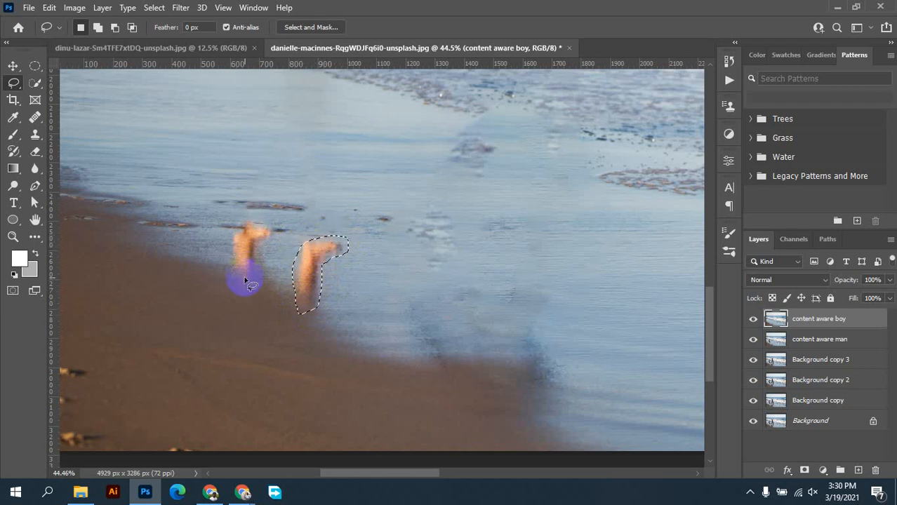
{"action": "key", "text": "alt"}
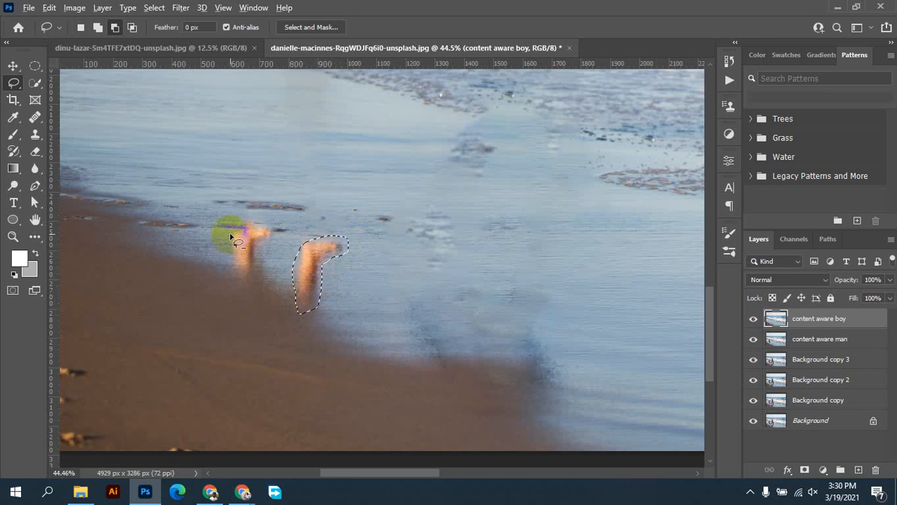
{"action": "key", "text": "shift"}
{"action": "left_click_drag", "start_coordinate": [230, 236], "coordinate": [230, 237]}
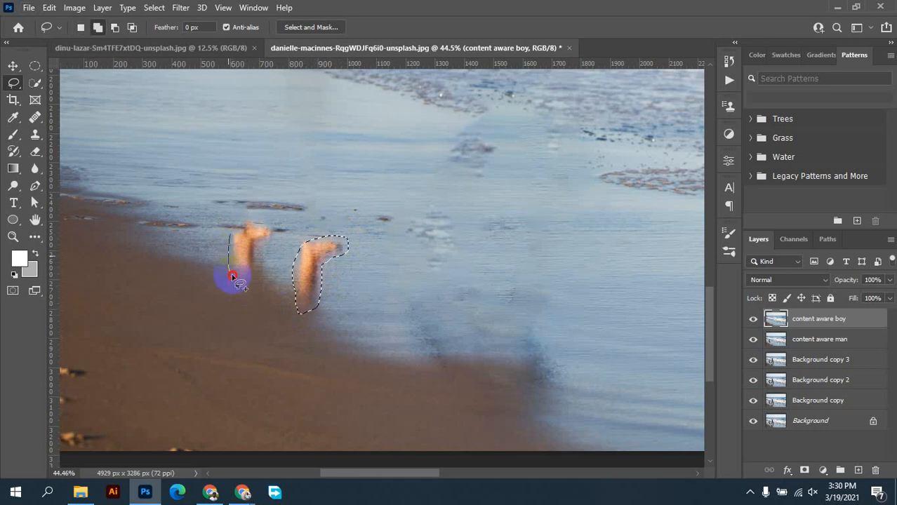
{"action": "mouse_move", "coordinate": [232, 276]}
{"action": "left_mouse_down"}
{"action": "mouse_move", "coordinate": [256, 275]}
{"action": "mouse_move", "coordinate": [277, 231]}
{"action": "mouse_move", "coordinate": [265, 218]}
{"action": "mouse_move", "coordinate": [231, 234]}
{"action": "left_mouse_up"}
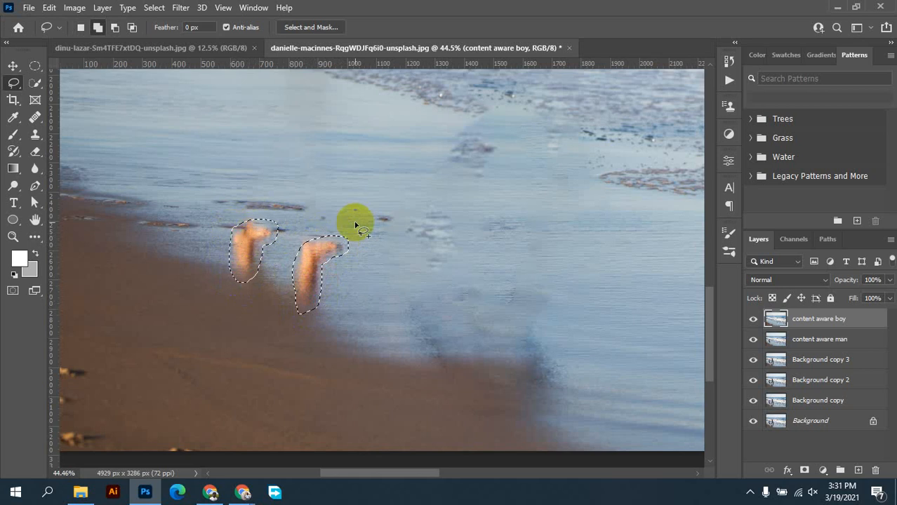
- Add a freehand patch of water above the feet reflections to the selection and subtract it again
{"action": "mouse_move", "coordinate": [298, 111]}
{"action": "left_mouse_down"}
{"action": "mouse_move", "coordinate": [294, 135]}
{"action": "mouse_move", "coordinate": [339, 125]}
{"action": "mouse_move", "coordinate": [324, 106]}
{"action": "mouse_move", "coordinate": [300, 113]}
{"action": "left_mouse_up"}
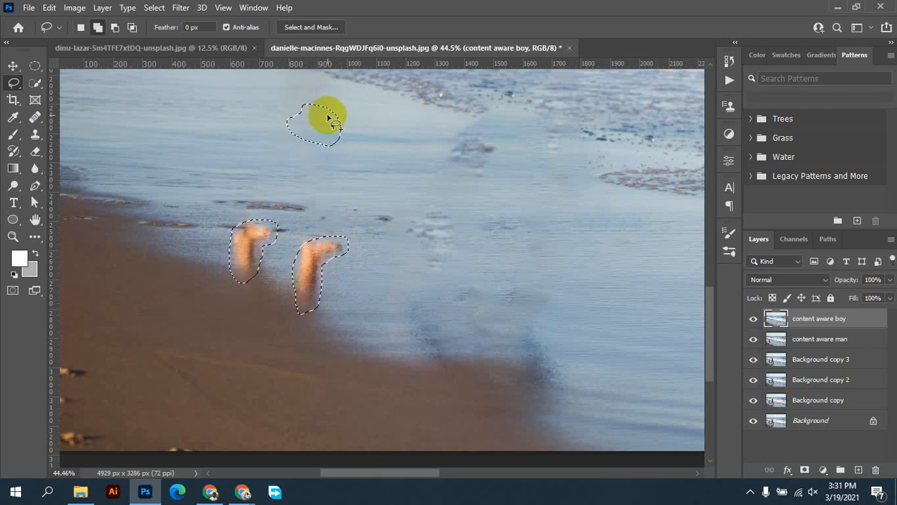
{"action": "mouse_move", "coordinate": [350, 98]}
{"action": "left_mouse_down"}
{"action": "mouse_move", "coordinate": [300, 111]}
{"action": "mouse_move", "coordinate": [354, 124]}
{"action": "mouse_move", "coordinate": [351, 102]}
{"action": "mouse_move", "coordinate": [286, 151]}
{"action": "mouse_move", "coordinate": [320, 90]}
{"action": "mouse_move", "coordinate": [330, 92]}
{"action": "left_mouse_up"}
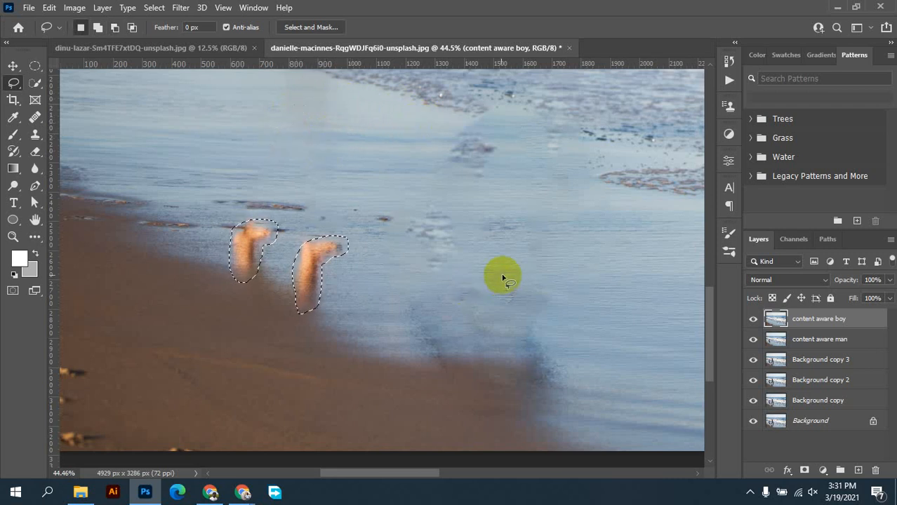
{"action": "right_click", "coordinate": [332, 347]}
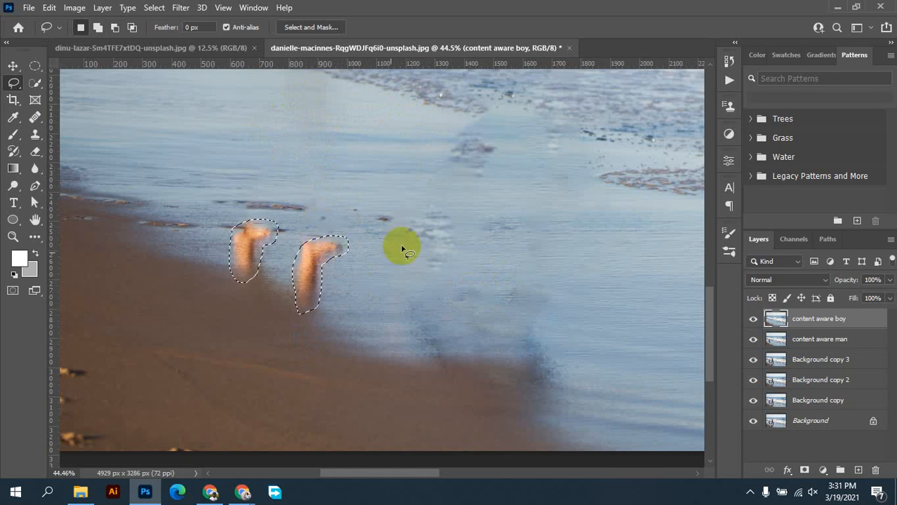
- Fill the selected feet reflections using Content-Aware with Color Adaptation at 100% opacity, and deselect
{"action": "left_click", "coordinate": [48, 8]}
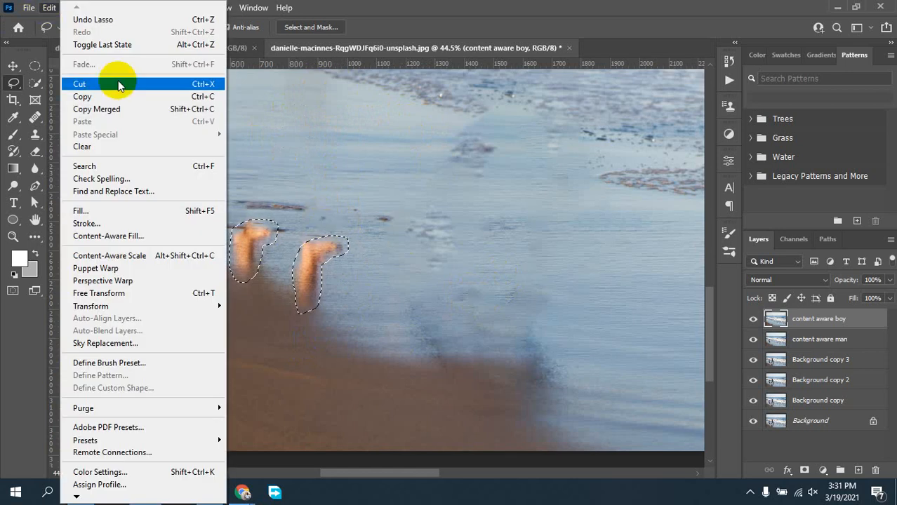
{"action": "left_click", "coordinate": [111, 210]}
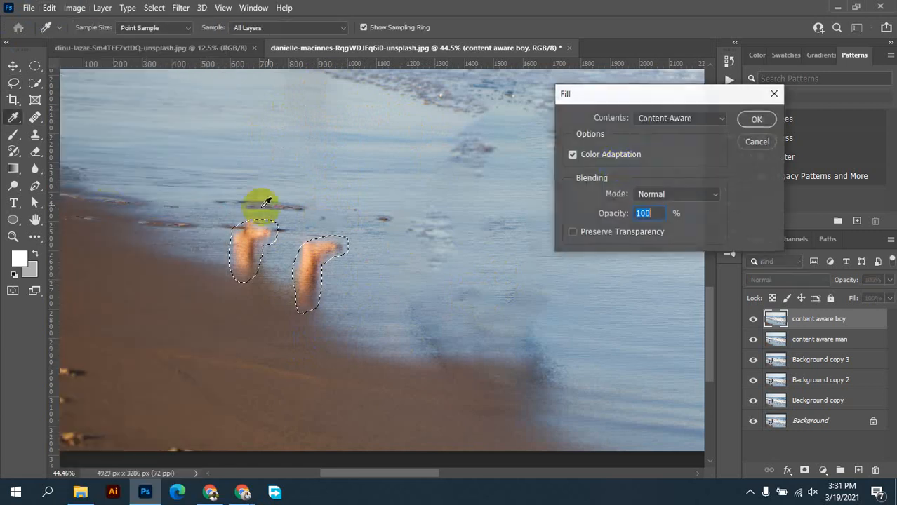
{"action": "left_click", "coordinate": [754, 120]}
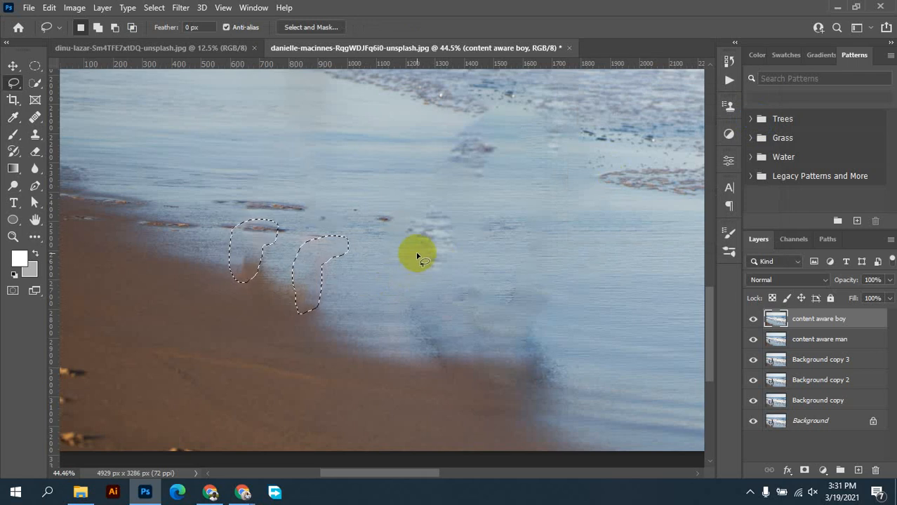
{"action": "key", "text": "ctrl+d"}
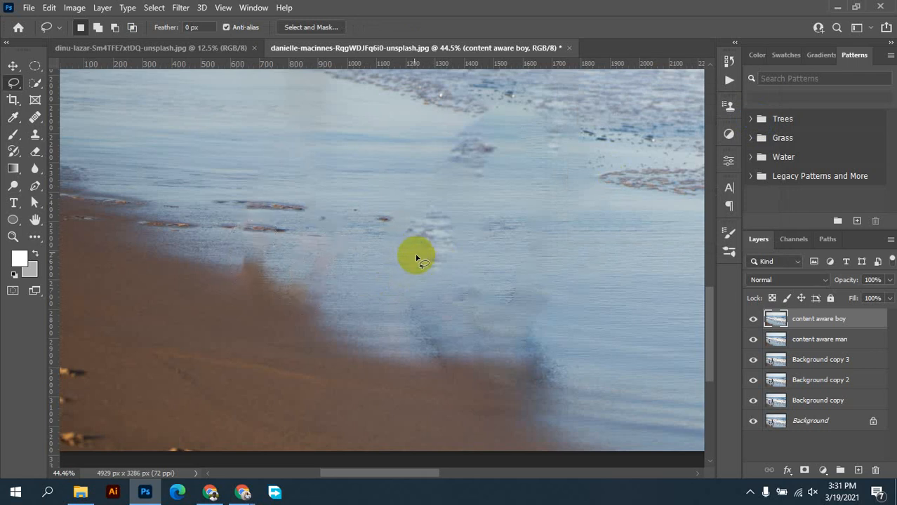
- Compare the photo before and after the removals by toggling the visibility of the "content aware boy" and "content aware man" layers
{"action": "scroll", "coordinate": [414, 260], "scroll_direction": "down", "scroll_amount": 11}
{"action": "scroll", "coordinate": [441, 291], "scroll_direction": "up", "scroll_amount": 4}
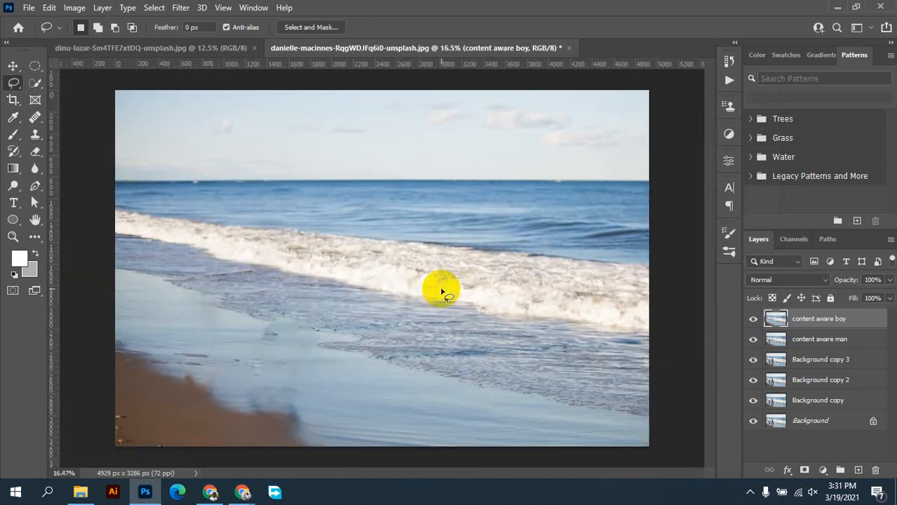
{"action": "left_click", "coordinate": [753, 320]}
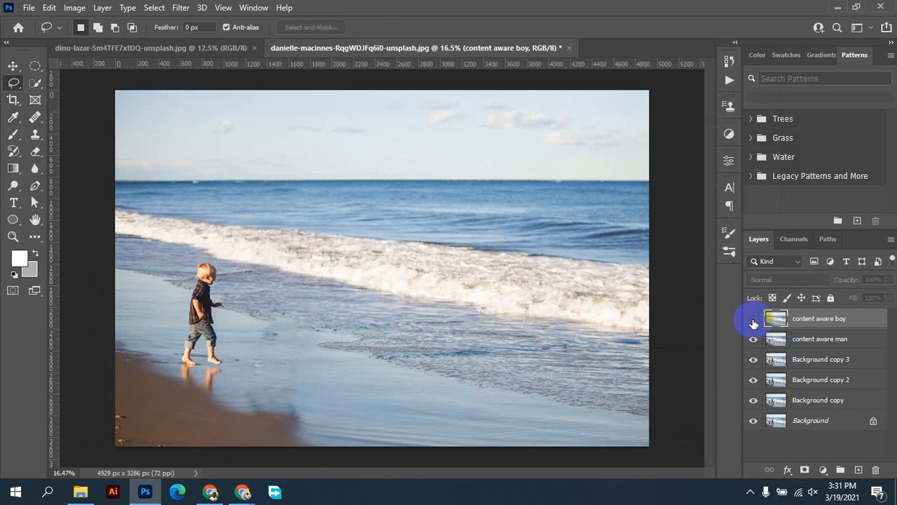
{"action": "left_click", "coordinate": [753, 321]}
{"action": "left_click", "coordinate": [753, 320]}
{"action": "left_click", "coordinate": [753, 320]}
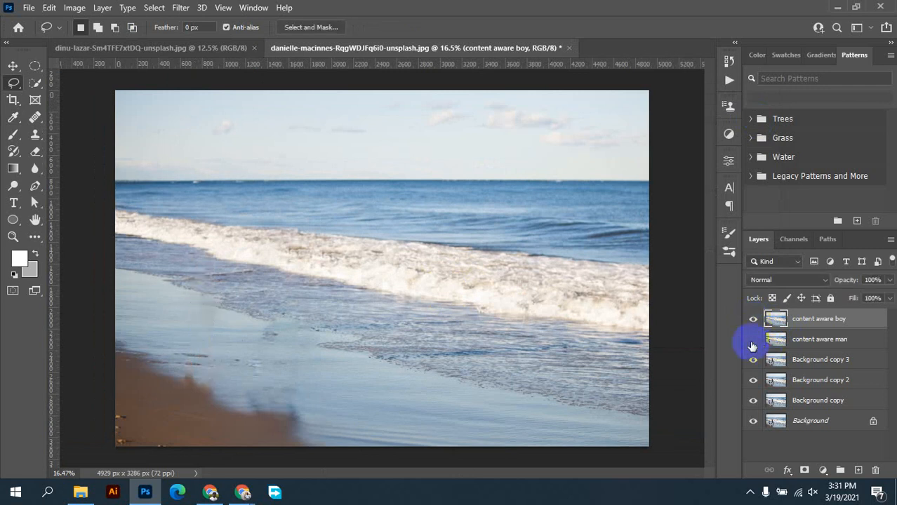
{"action": "left_click", "coordinate": [753, 320]}
{"action": "left_click", "coordinate": [754, 340]}
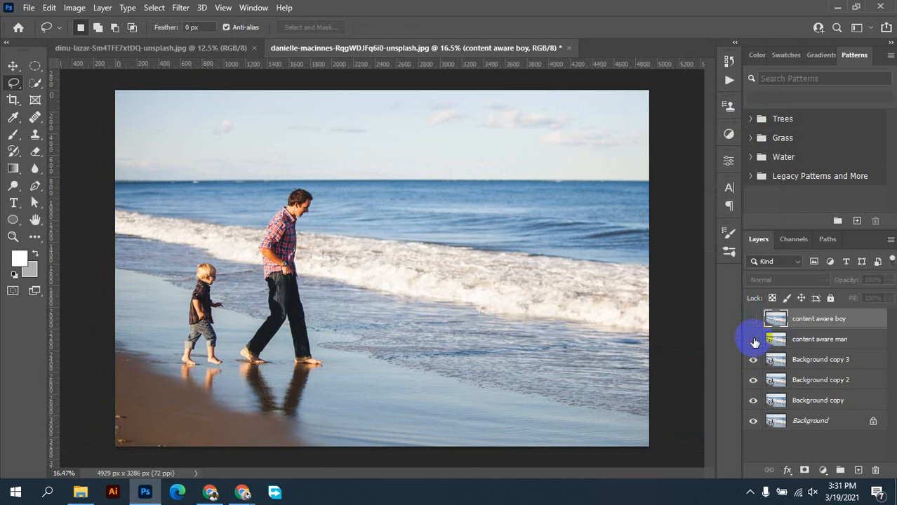
{"action": "left_click", "coordinate": [754, 341]}
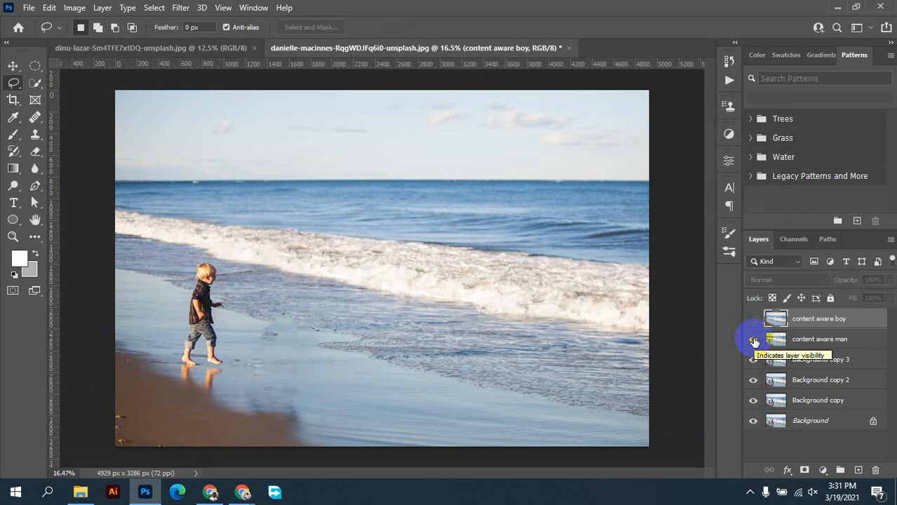
{"action": "left_click", "coordinate": [753, 320]}
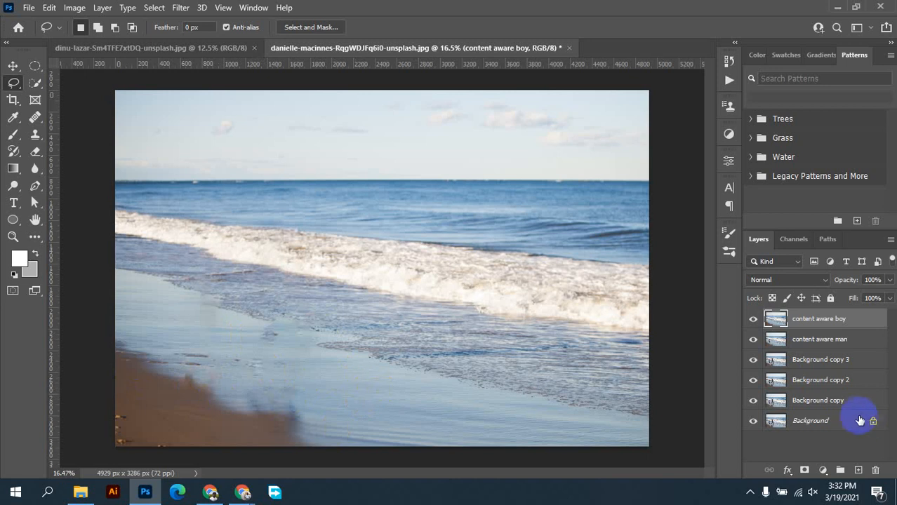
- Group the "content aware boy" and "content aware man" layers and name the group "ca"
{"action": "left_click", "coordinate": [842, 344], "text": "shift"}
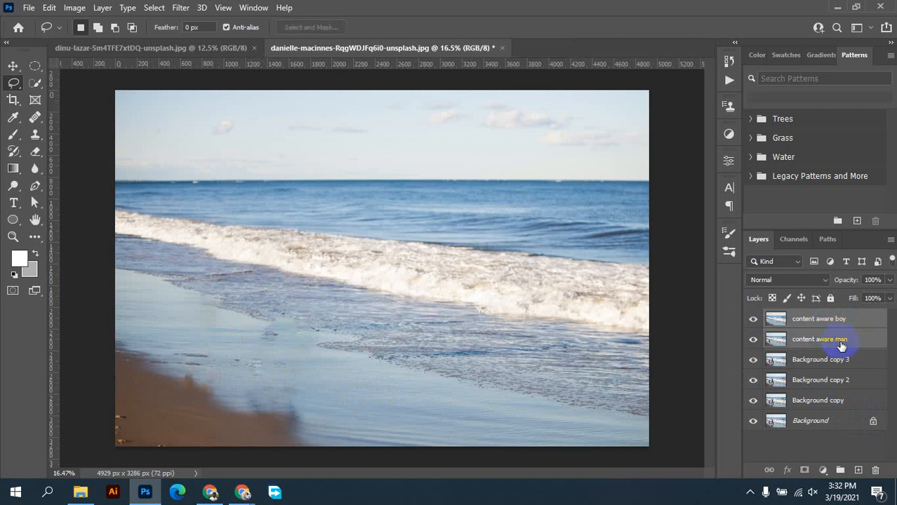
{"action": "key", "text": "ctrl+g"}
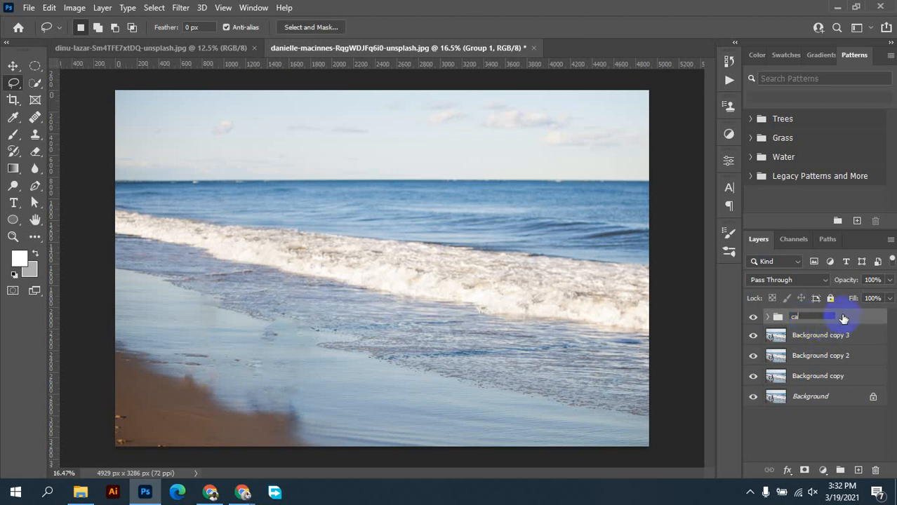
{"action": "key", "text": "Return"}
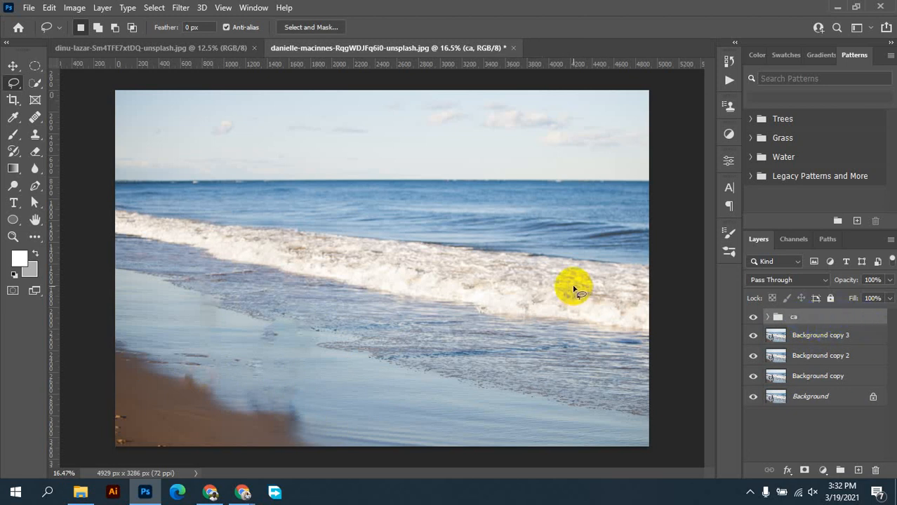
- Hide the "ca" group and rename the Background copy 3 layer as "patch tool"
{"action": "left_click", "coordinate": [753, 317]}
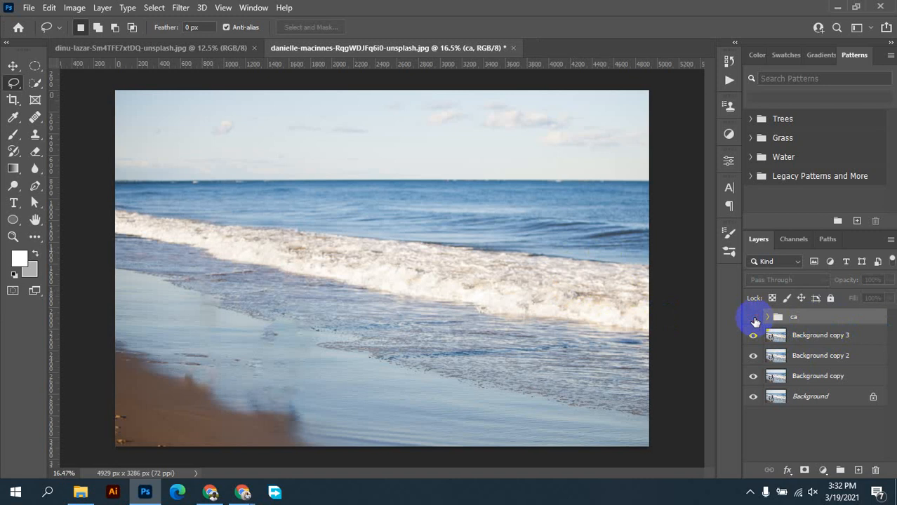
{"action": "left_click", "coordinate": [841, 345]}
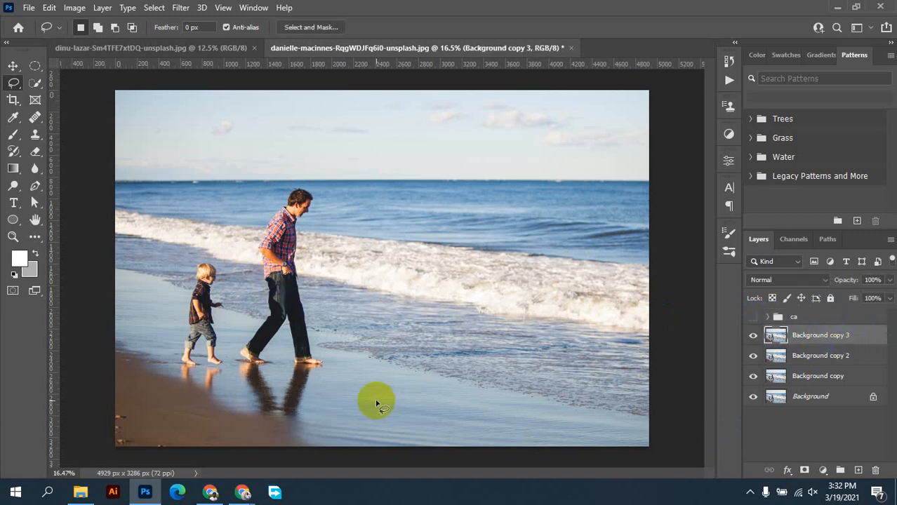
{"action": "scroll", "coordinate": [291, 380], "scroll_direction": "up", "scroll_amount": 3}
{"action": "left_click_drag", "start_coordinate": [374, 259], "coordinate": [345, 327]}
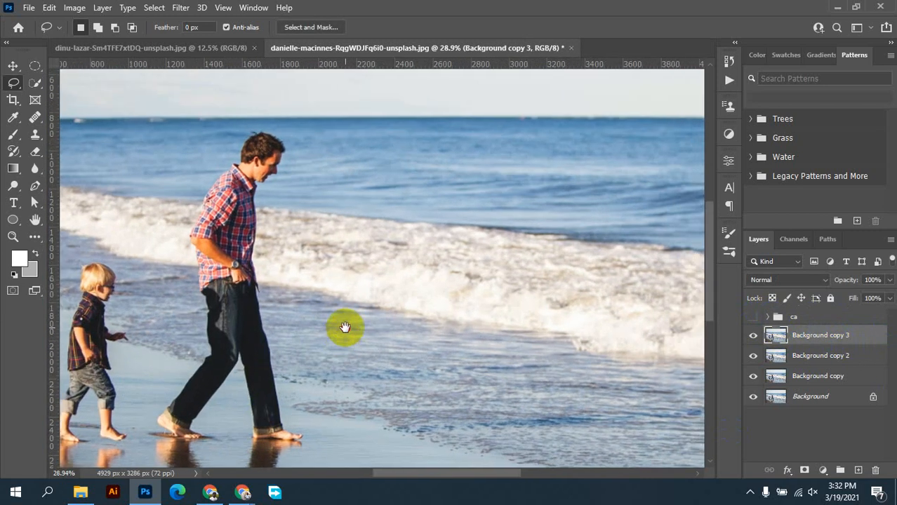
{"action": "scroll", "coordinate": [344, 328], "scroll_direction": "down", "scroll_amount": 3}
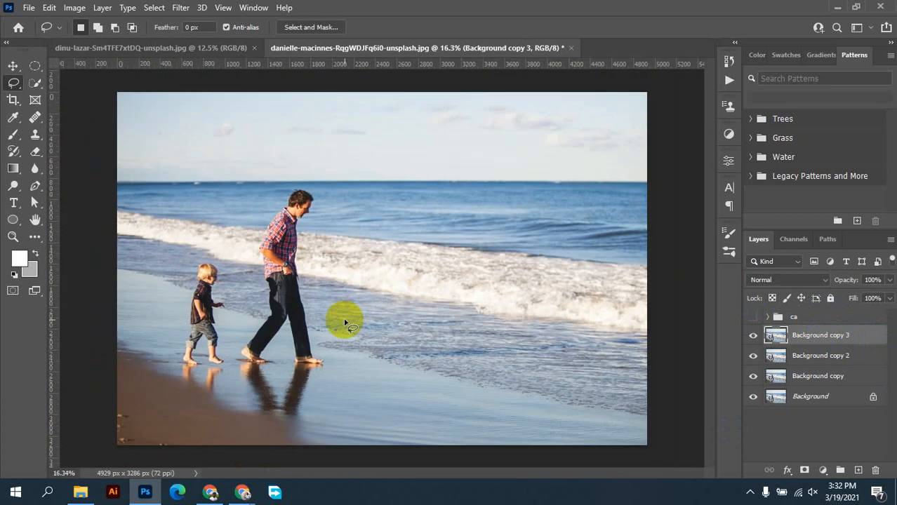
{"action": "double_click", "coordinate": [808, 336]}
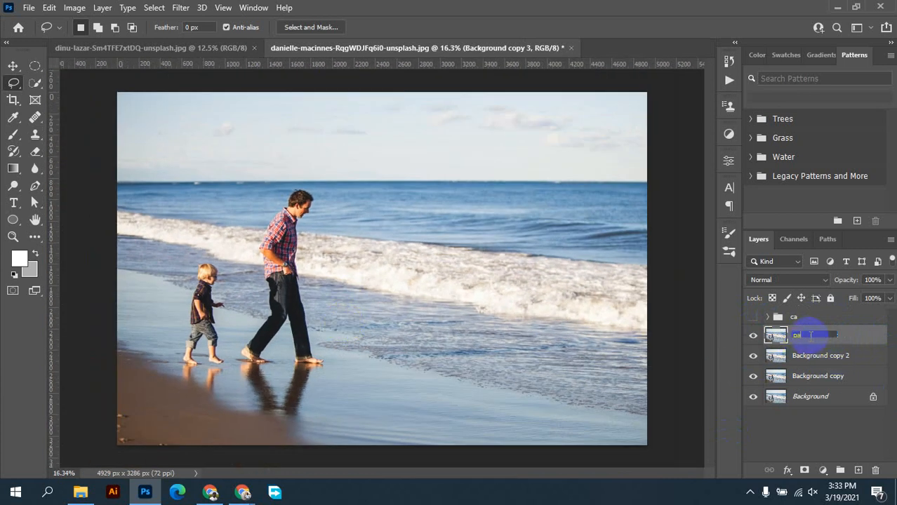
{"action": "type", "text": "patch tool"}
{"action": "left_click", "coordinate": [873, 330]}
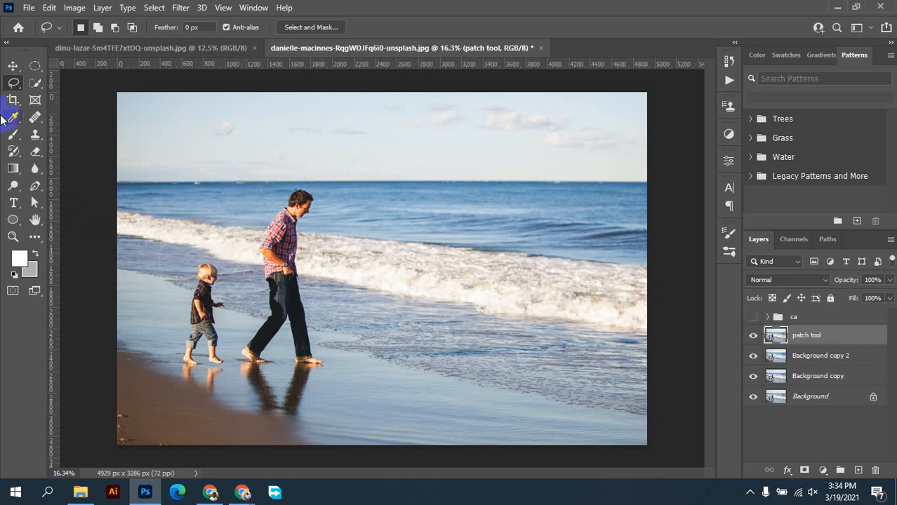
- Activate the Patch Tool with the "patch tool" layer selected
{"action": "left_click", "coordinate": [35, 118]}
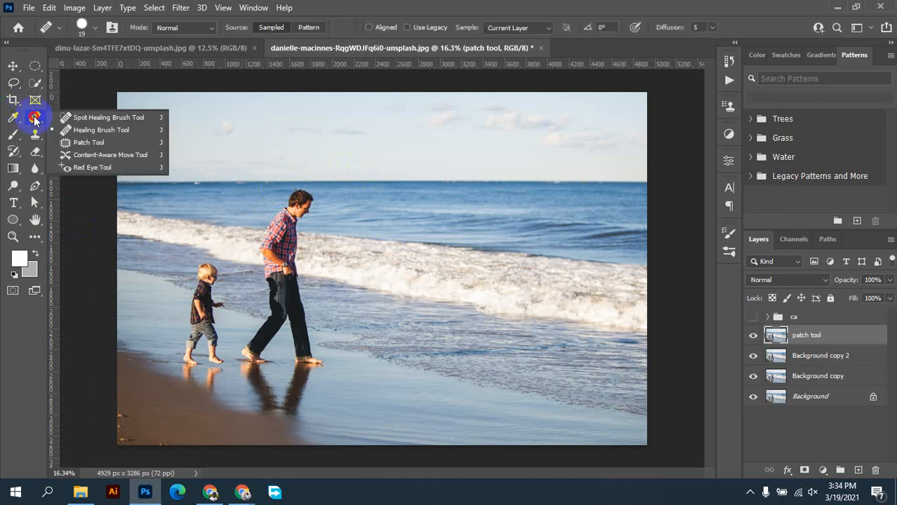
{"action": "left_click", "coordinate": [111, 149]}
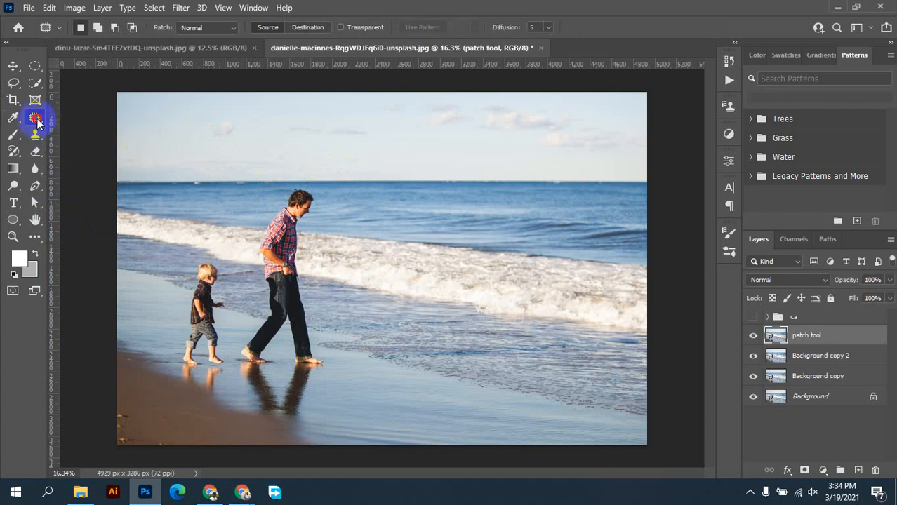
{"action": "left_click", "coordinate": [38, 121]}
{"action": "left_click", "coordinate": [87, 142]}
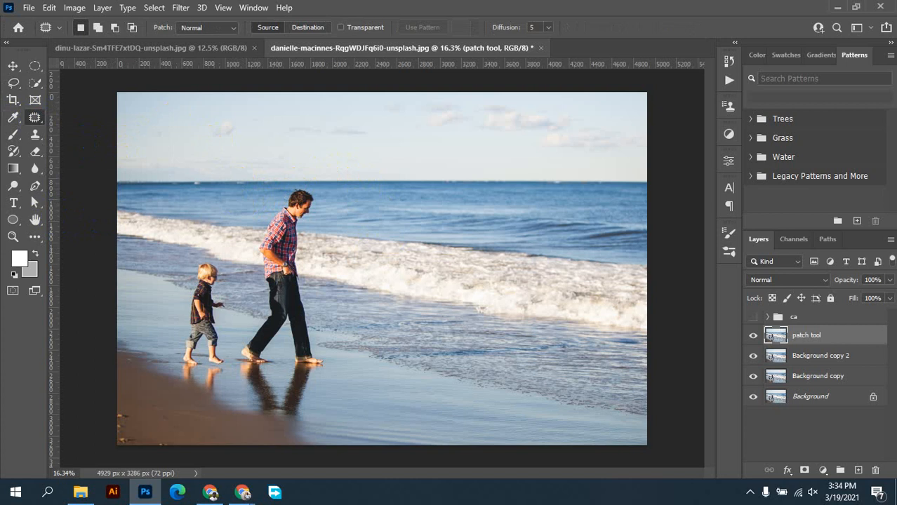
- Look up the Patch Tool by searching the program's help for "patch"
{"action": "left_click", "coordinate": [835, 28]}
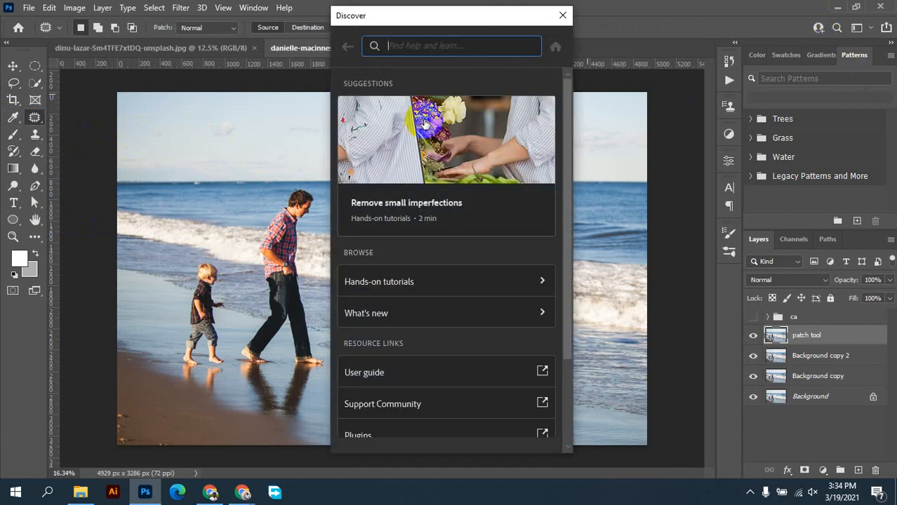
{"action": "left_click", "coordinate": [404, 50]}
{"action": "type", "text": "patch"}
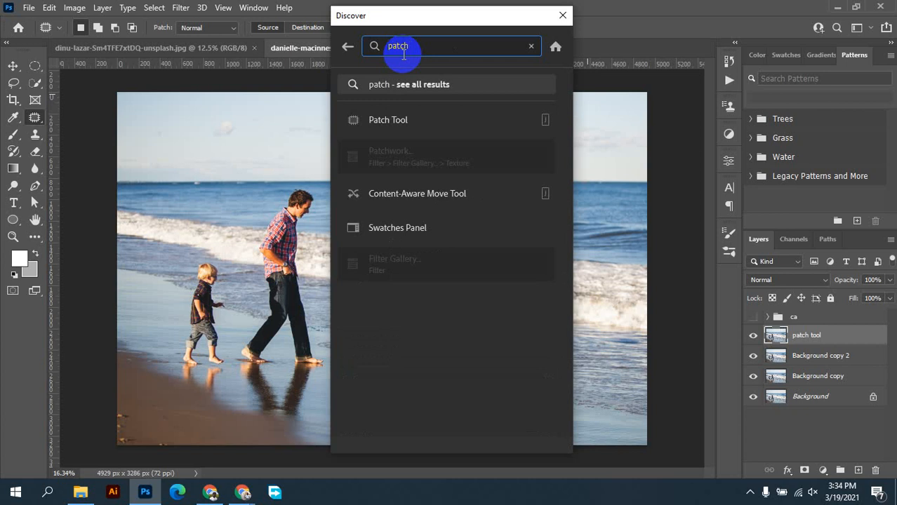
{"action": "left_click", "coordinate": [414, 139]}
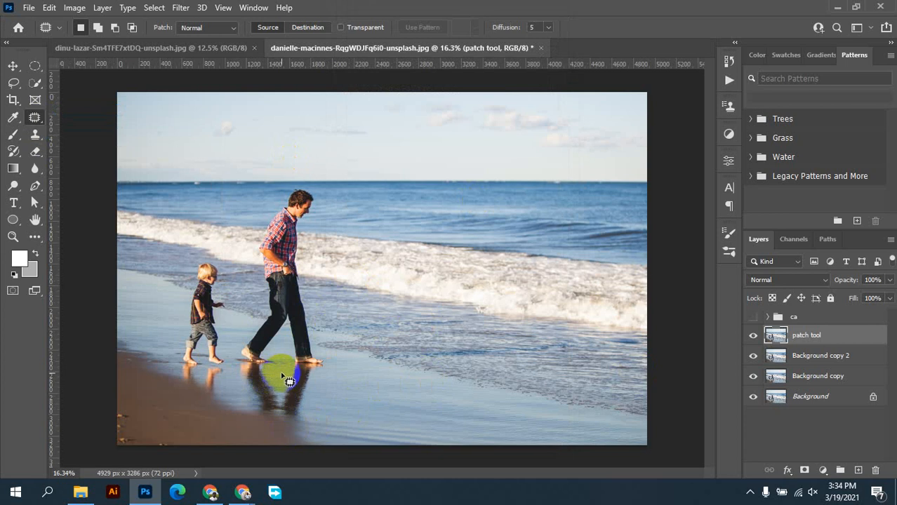
- Outline the man and his reflection freehand with the Patch Tool, leaving a small margin around him
{"action": "scroll", "coordinate": [273, 379], "scroll_direction": "up", "scroll_amount": 1}
{"action": "scroll", "coordinate": [291, 375], "scroll_direction": "up", "scroll_amount": 1}
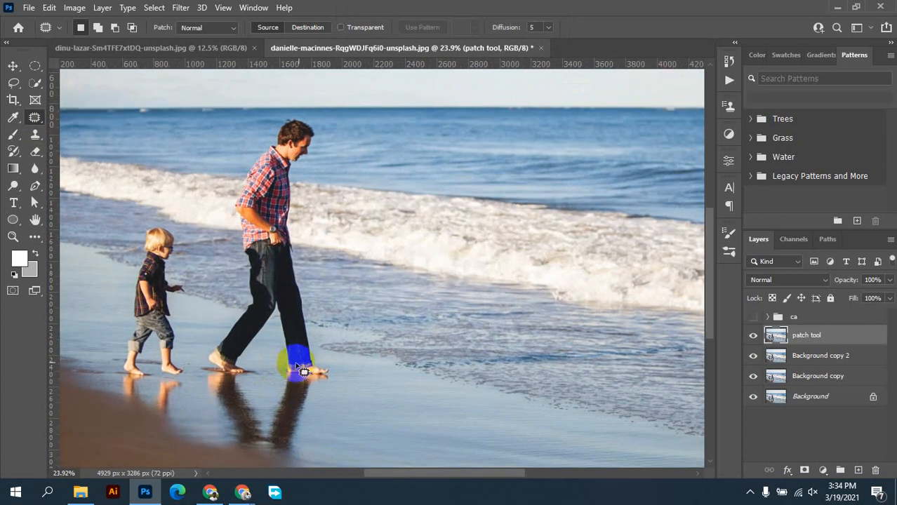
{"action": "scroll", "coordinate": [308, 362], "scroll_direction": "up", "scroll_amount": 1}
{"action": "scroll", "coordinate": [313, 362], "scroll_direction": "down", "scroll_amount": 1}
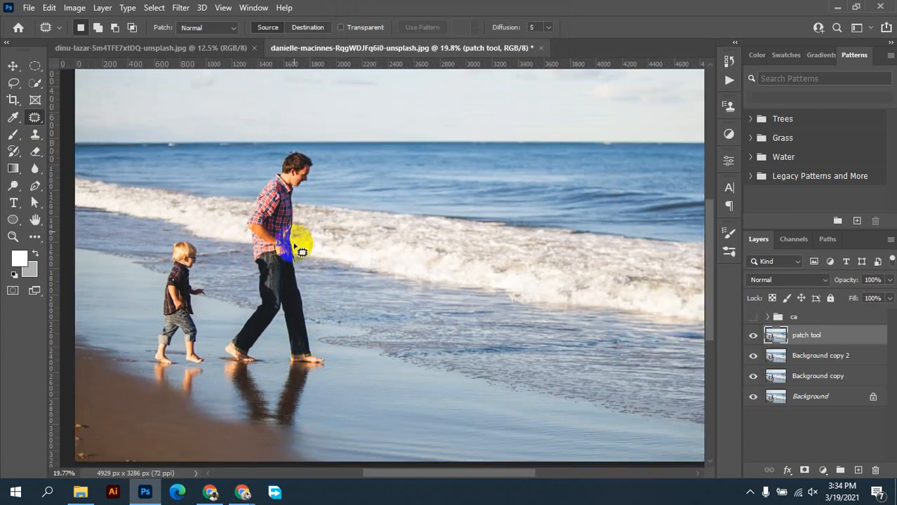
{"action": "mouse_move", "coordinate": [311, 155]}
{"action": "left_mouse_down"}
{"action": "mouse_move", "coordinate": [287, 150]}
{"action": "mouse_move", "coordinate": [246, 213]}
{"action": "mouse_move", "coordinate": [253, 289]}
{"action": "mouse_move", "coordinate": [221, 353]}
{"action": "mouse_move", "coordinate": [220, 381]}
{"action": "mouse_move", "coordinate": [243, 424]}
{"action": "mouse_move", "coordinate": [287, 429]}
{"action": "mouse_move", "coordinate": [312, 374]}
{"action": "mouse_move", "coordinate": [328, 366]}
{"action": "left_mouse_up"}
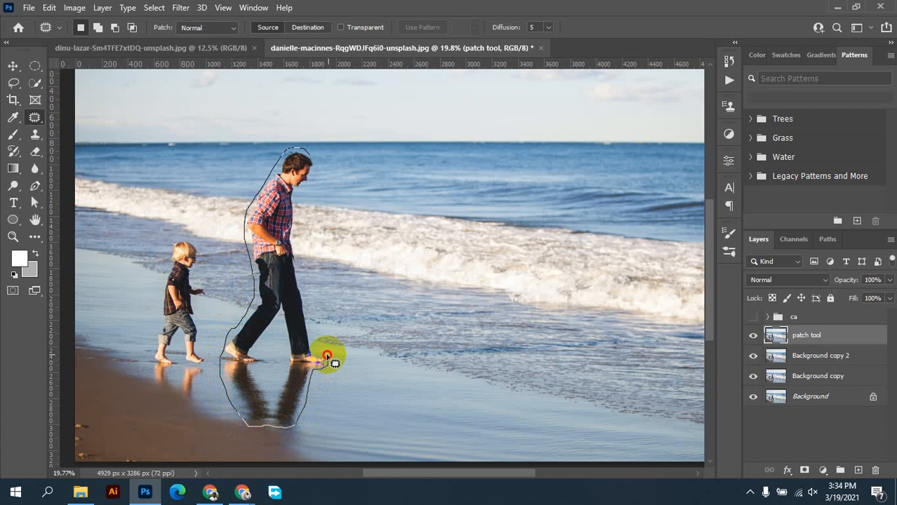
{"action": "mouse_move", "coordinate": [323, 358]}
{"action": "left_mouse_down"}
{"action": "mouse_move", "coordinate": [297, 220]}
{"action": "mouse_move", "coordinate": [301, 191]}
{"action": "mouse_move", "coordinate": [321, 158]}
{"action": "left_mouse_up"}
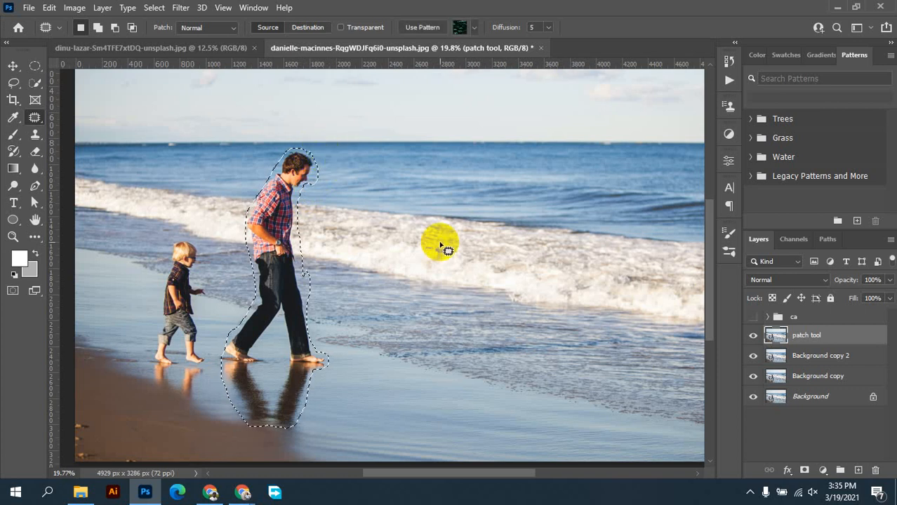
- Examine the selection outline around the man up close, especially the water between his legs, and close the Magnifier
{"action": "scroll", "coordinate": [379, 314], "scroll_direction": "down", "scroll_amount": 2}
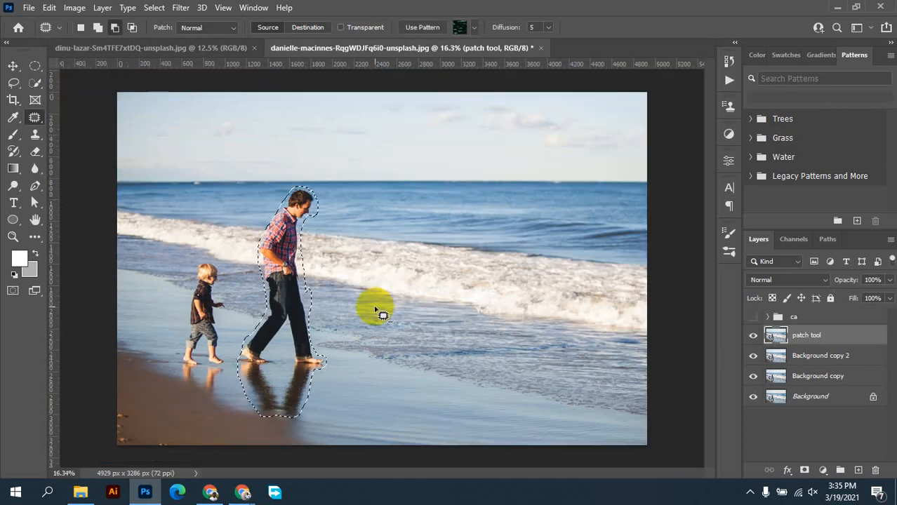
{"action": "scroll", "coordinate": [297, 306], "scroll_direction": "up", "scroll_amount": 2}
{"action": "left_click_drag", "start_coordinate": [399, 311], "coordinate": [356, 311]}
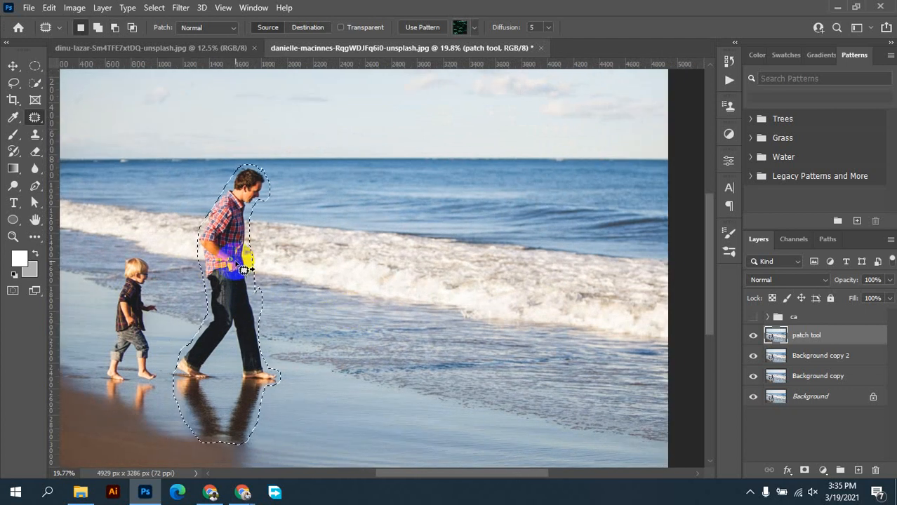
{"action": "scroll", "coordinate": [234, 349], "scroll_direction": "up", "scroll_amount": 5}
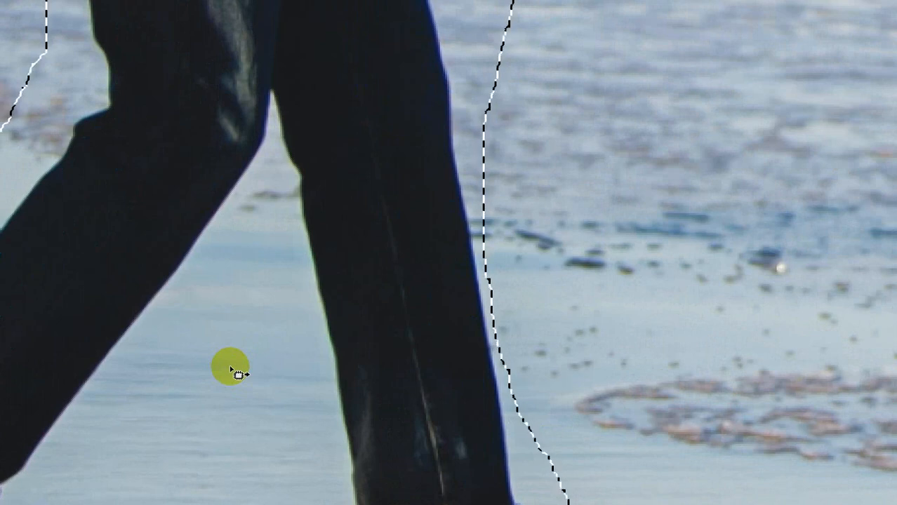
{"action": "scroll", "coordinate": [230, 366], "scroll_direction": "up", "scroll_amount": 1}
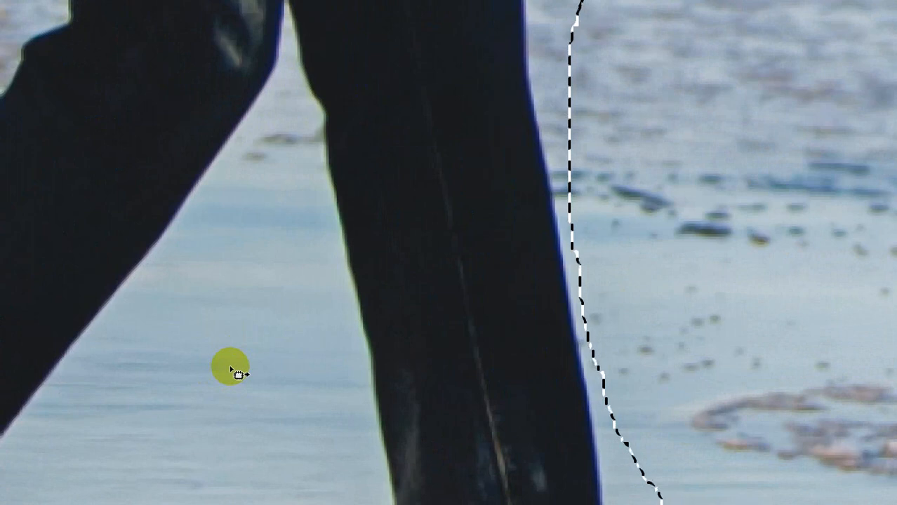
{"action": "scroll", "coordinate": [230, 366], "scroll_direction": "up", "scroll_amount": 1}
{"action": "scroll", "coordinate": [230, 366], "scroll_direction": "up", "scroll_amount": 1}
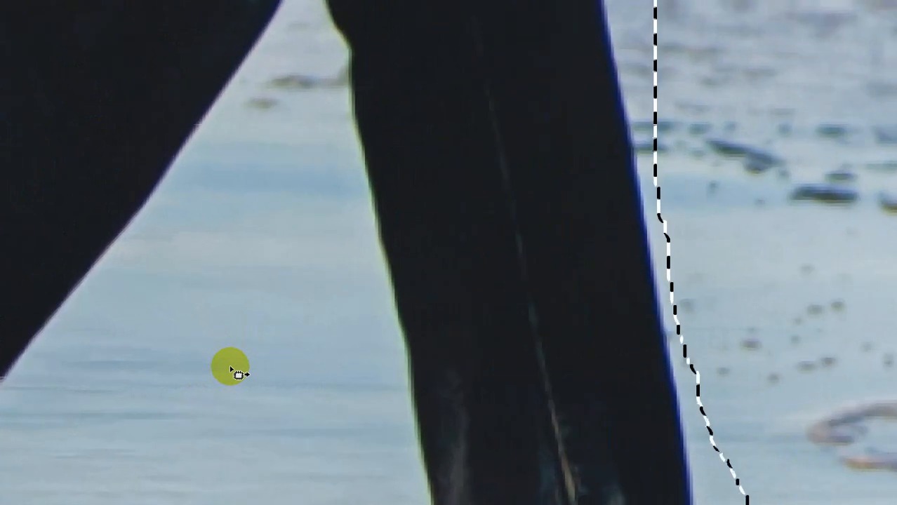
{"action": "scroll", "coordinate": [230, 366], "scroll_direction": "down", "scroll_amount": 1}
{"action": "key", "text": "super+minus"}
{"action": "key", "text": "super+minus"}
{"action": "key", "text": "super+minus"}
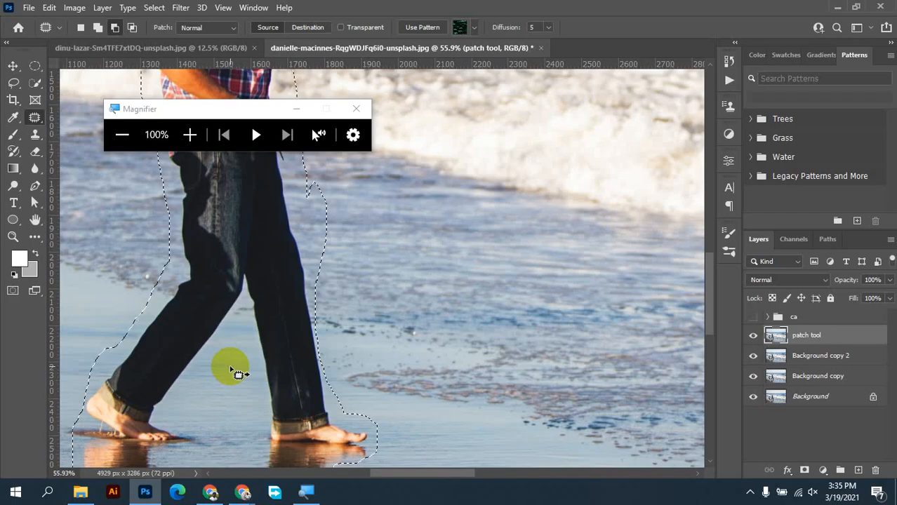
{"action": "left_click", "coordinate": [357, 109]}
{"action": "scroll", "coordinate": [291, 150], "scroll_direction": "down", "scroll_amount": 3}
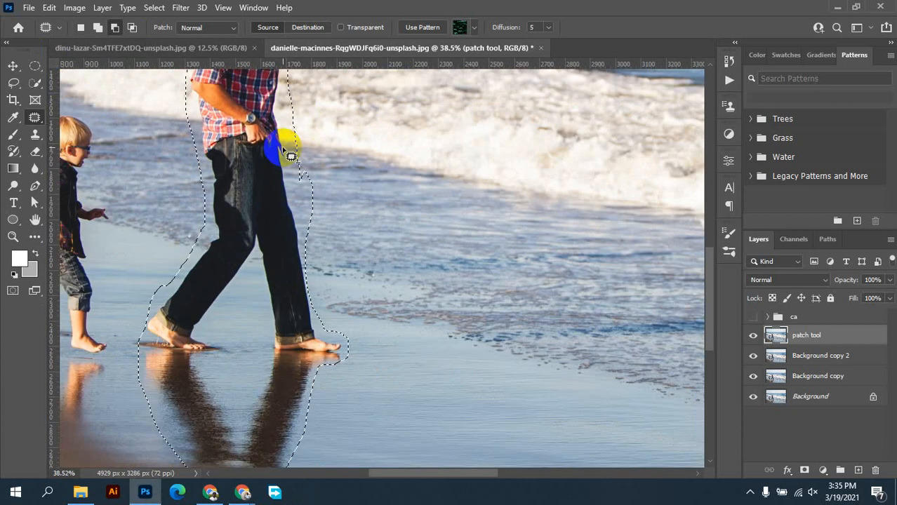
{"action": "scroll", "coordinate": [305, 241], "scroll_direction": "down", "scroll_amount": 2}
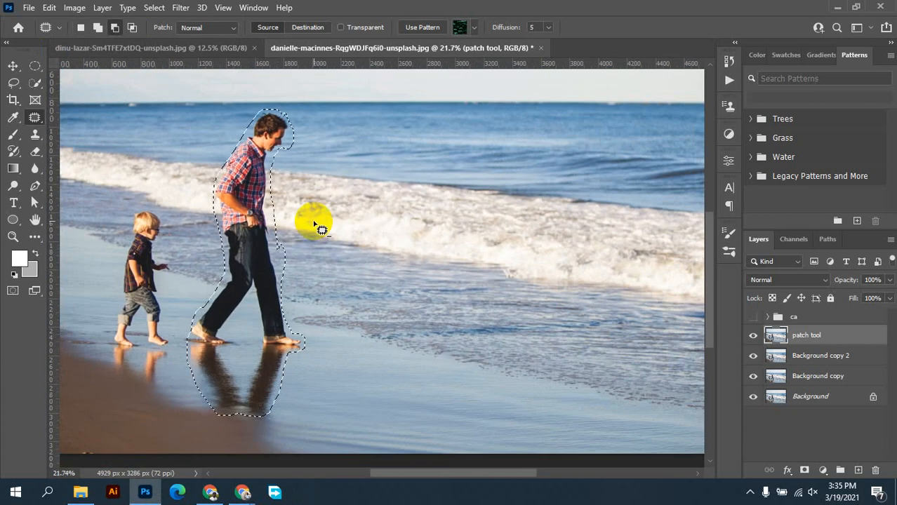
- Try patching the selected man with the shoreline to his right, and undo the patch and the deselection
{"action": "left_click_drag", "start_coordinate": [298, 229], "coordinate": [417, 251]}
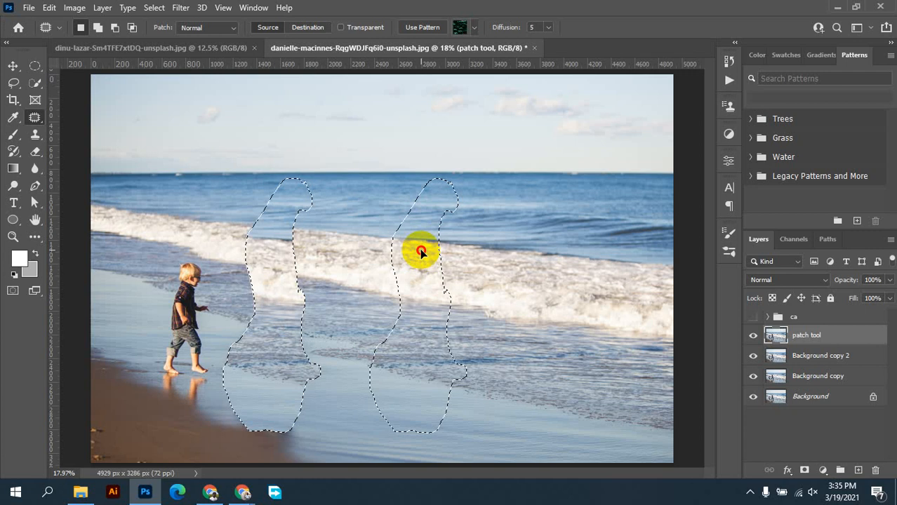
{"action": "left_click_drag", "start_coordinate": [421, 250], "coordinate": [426, 248]}
{"action": "key", "text": "ctrl+d"}
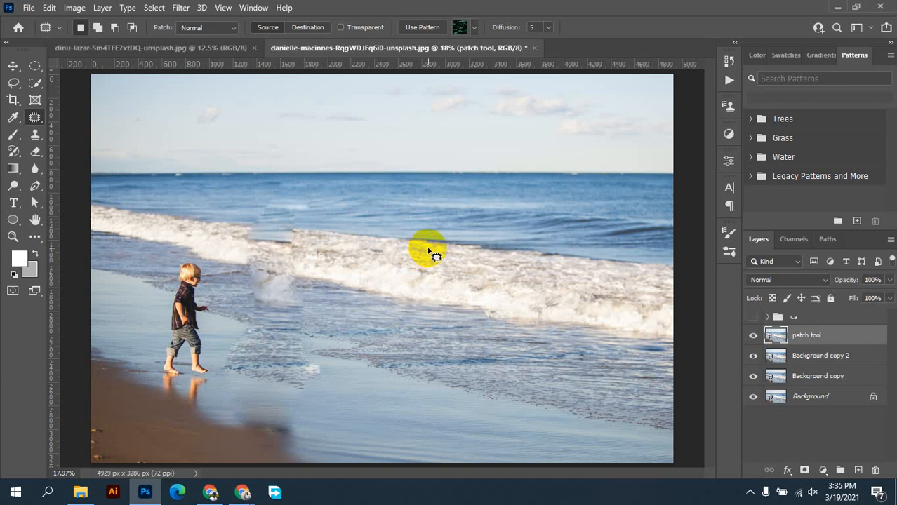
{"action": "mouse_move", "coordinate": [291, 336]}
{"action": "left_mouse_down"}
{"action": "mouse_move", "coordinate": [274, 306]}
{"action": "mouse_move", "coordinate": [315, 221]}
{"action": "left_mouse_up"}
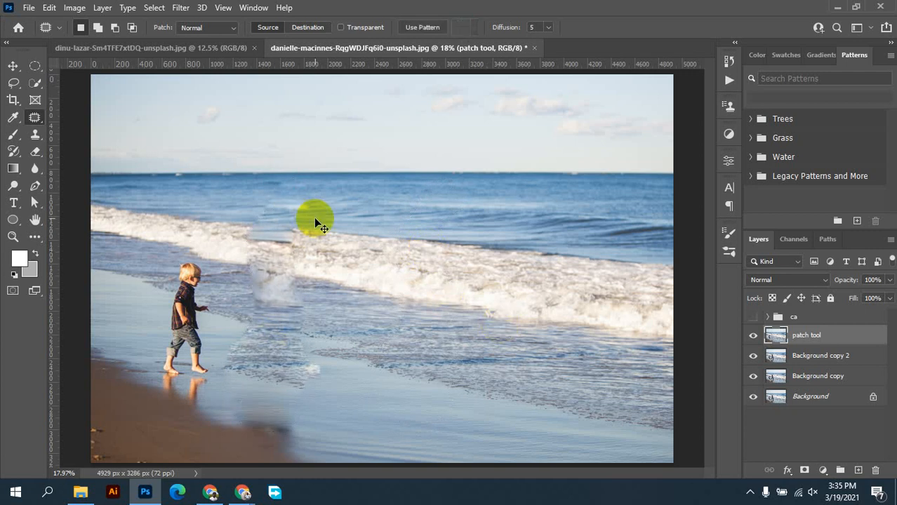
{"action": "key", "text": "ctrl+z"}
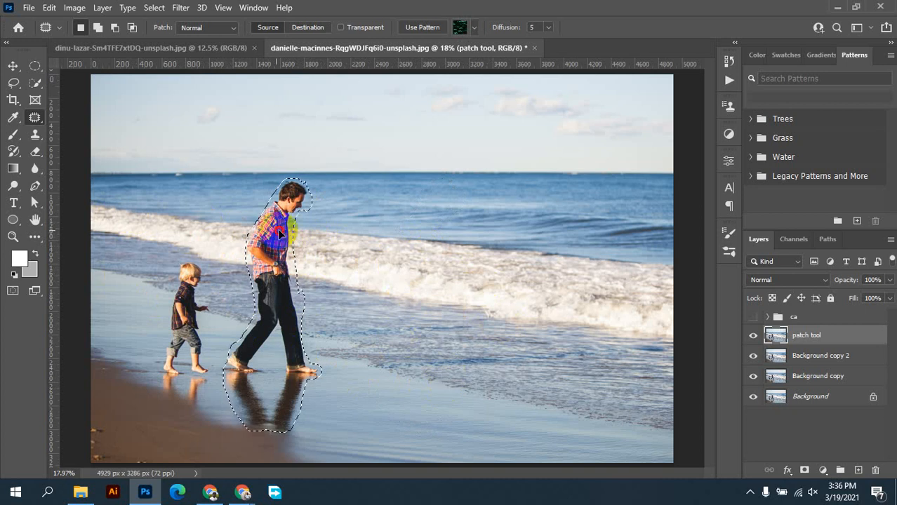
- Patch the selected man and his reflection with nearby shoreline to his right, aligning the wave crest with the surrounding surf
{"action": "left_click_drag", "start_coordinate": [293, 226], "coordinate": [421, 163]}
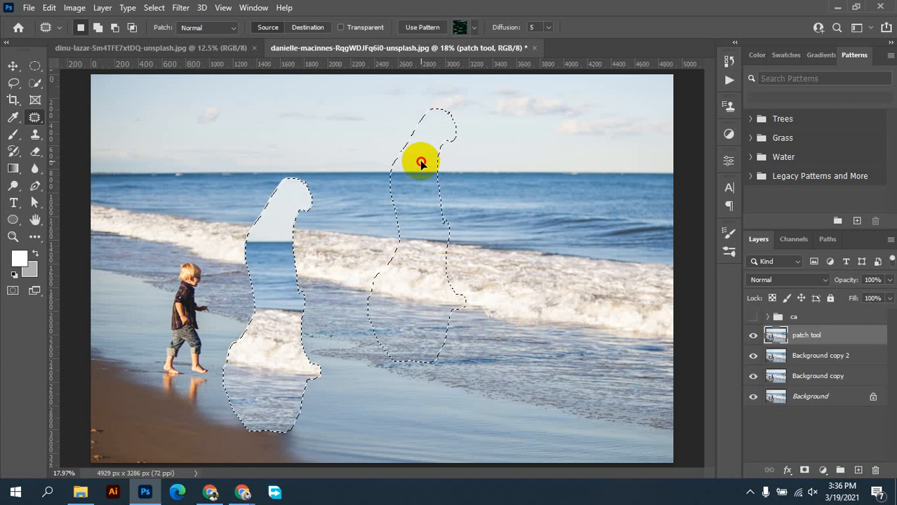
{"action": "left_click_drag", "start_coordinate": [421, 163], "coordinate": [400, 246]}
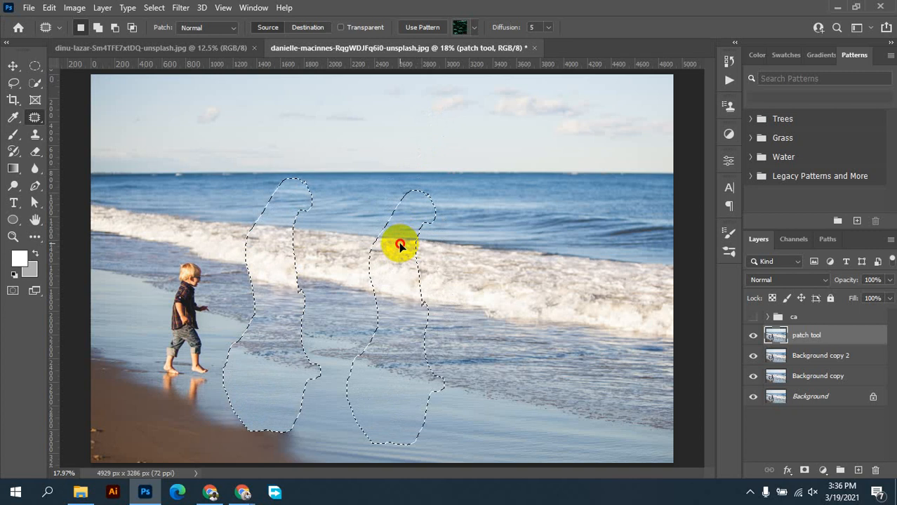
{"action": "mouse_move", "coordinate": [400, 245]}
{"action": "left_mouse_down"}
{"action": "mouse_move", "coordinate": [509, 261]}
{"action": "mouse_move", "coordinate": [491, 240]}
{"action": "mouse_move", "coordinate": [477, 270]}
{"action": "mouse_move", "coordinate": [595, 286]}
{"action": "mouse_move", "coordinate": [473, 262]}
{"action": "mouse_move", "coordinate": [444, 238]}
{"action": "mouse_move", "coordinate": [447, 252]}
{"action": "mouse_move", "coordinate": [427, 239]}
{"action": "mouse_move", "coordinate": [402, 245]}
{"action": "left_mouse_up"}
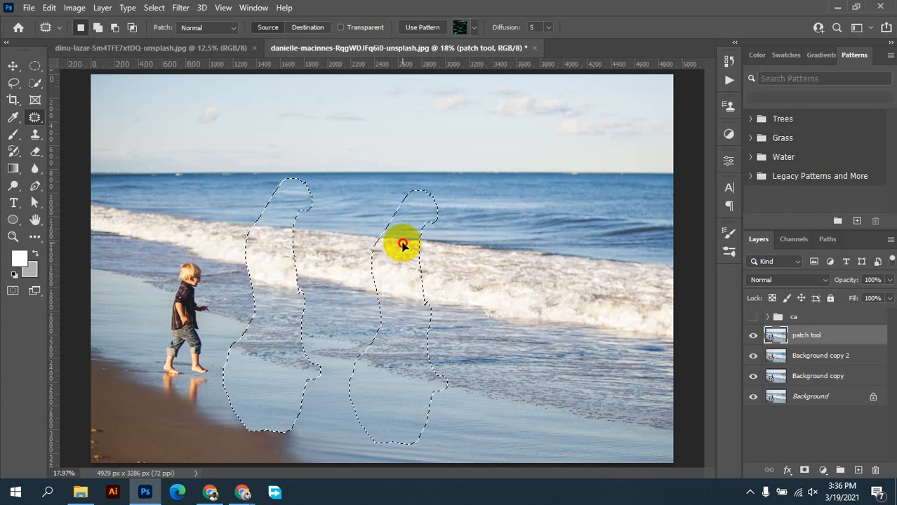
{"action": "left_click_drag", "start_coordinate": [402, 244], "coordinate": [375, 237]}
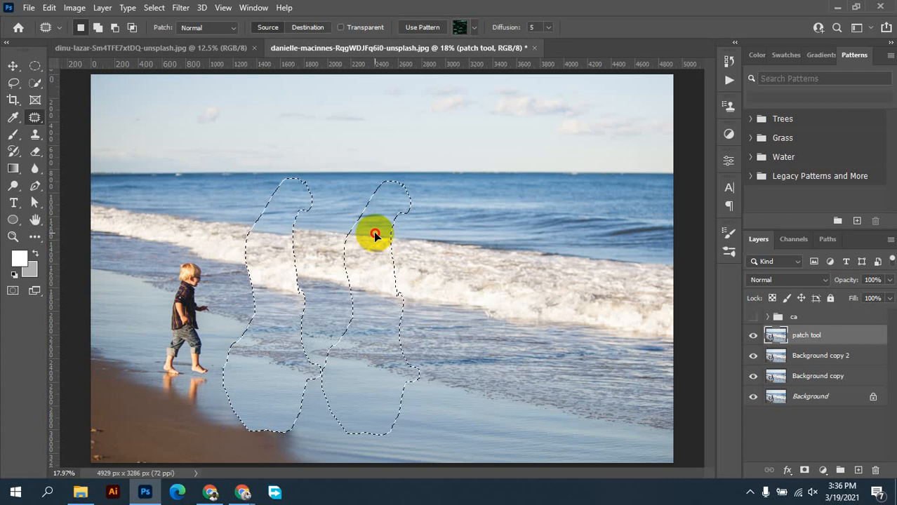
{"action": "left_click_drag", "start_coordinate": [375, 236], "coordinate": [373, 242]}
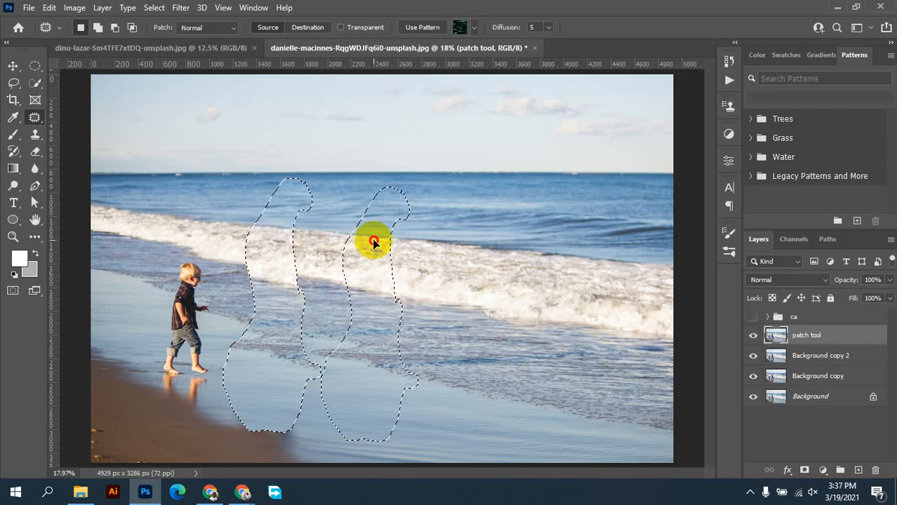
{"action": "left_click_drag", "start_coordinate": [372, 241], "coordinate": [372, 241]}
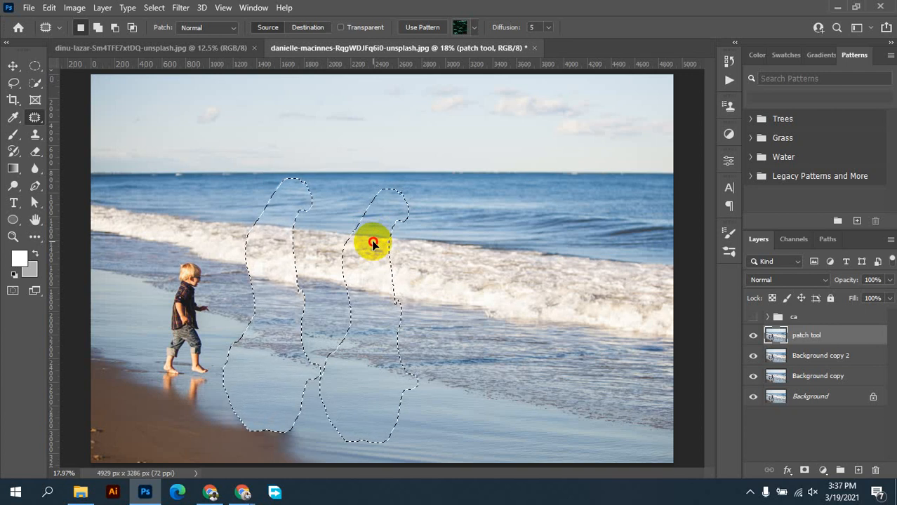
{"action": "left_click_drag", "start_coordinate": [373, 242], "coordinate": [372, 243]}
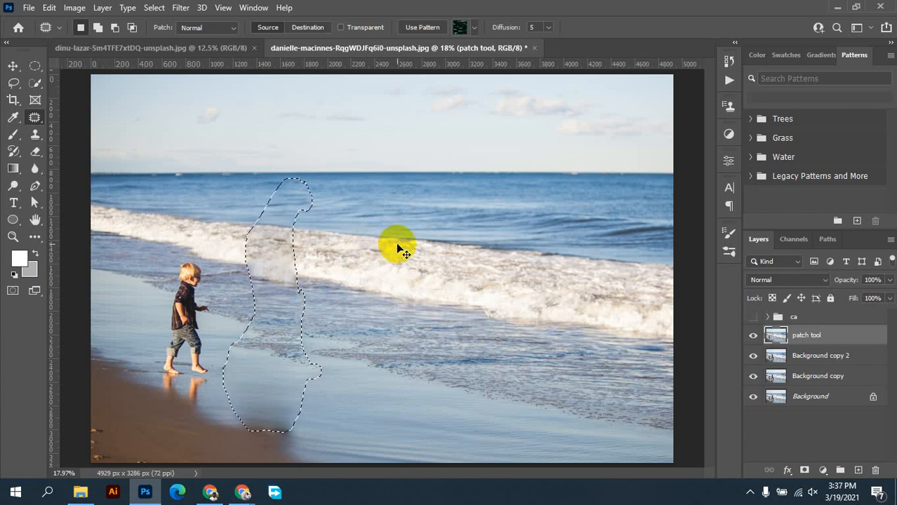
- Undo the last patch of the man and patch his selection again with nearby shoreline to his right, lining up the surf
{"action": "left_click", "coordinate": [399, 251]}
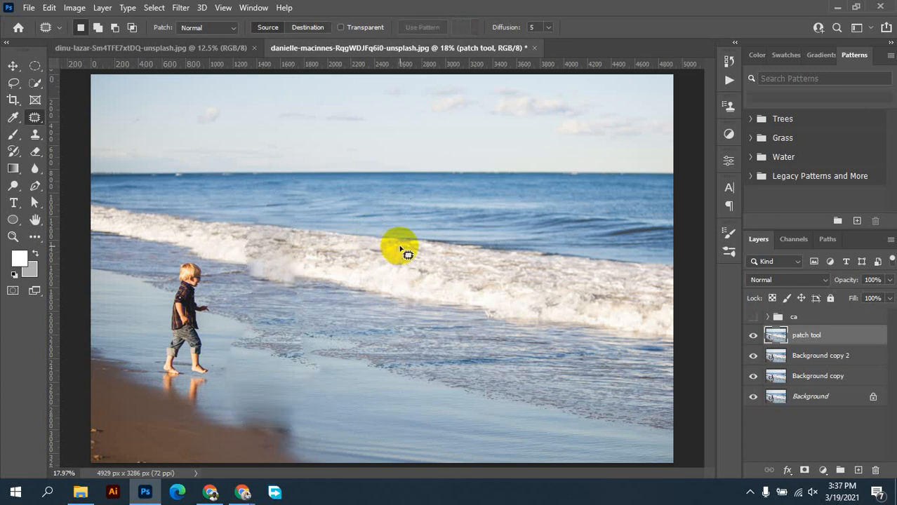
{"action": "key", "text": "ctrl+z"}
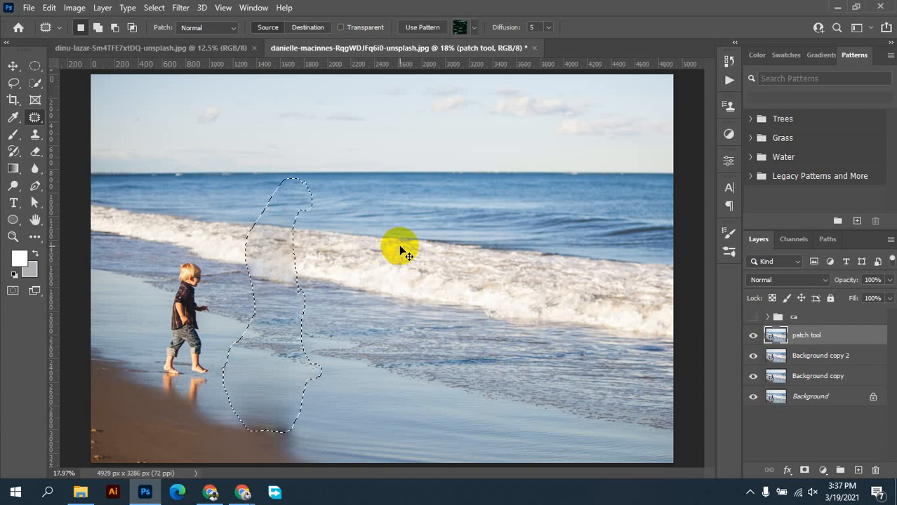
{"action": "key", "text": "ctrl+z"}
{"action": "left_click_drag", "start_coordinate": [270, 254], "coordinate": [378, 260]}
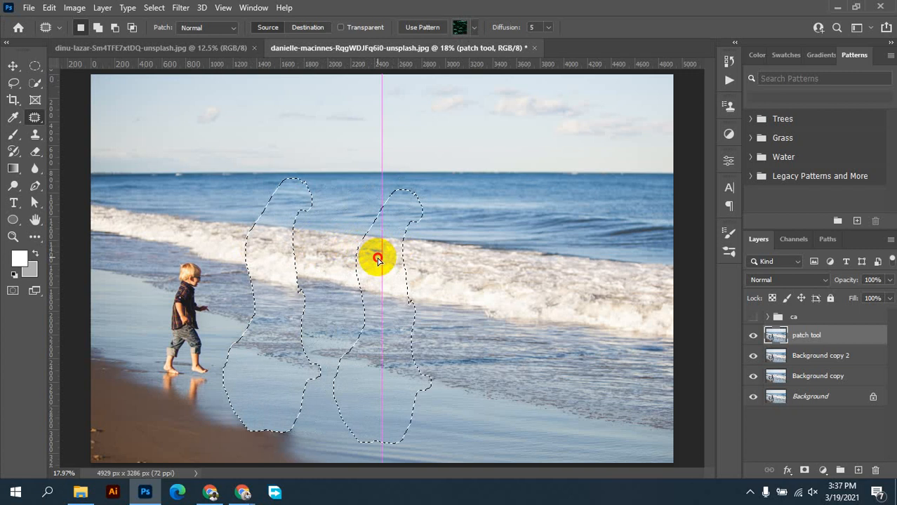
{"action": "left_click_drag", "start_coordinate": [378, 259], "coordinate": [378, 259]}
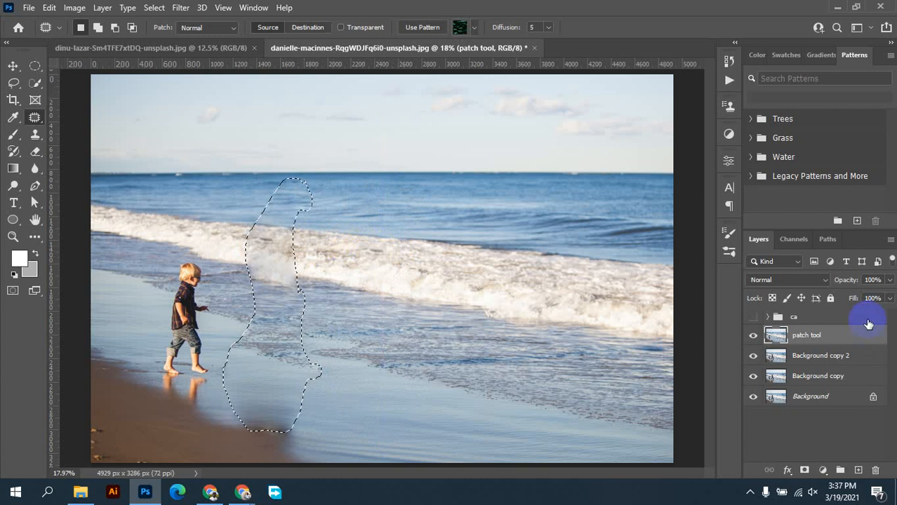
- Try the Overlay blend mode on the patch tool layer and set it back to Normal
{"action": "left_click", "coordinate": [785, 280]}
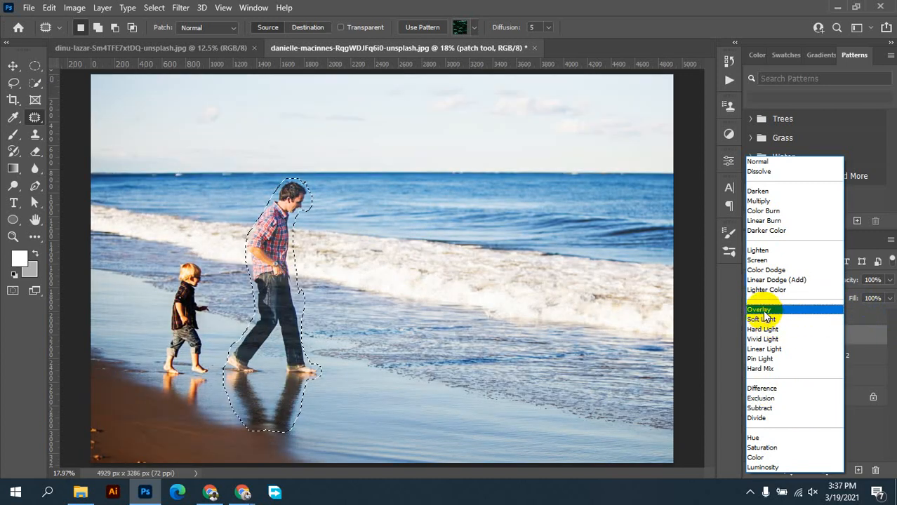
{"action": "left_click", "coordinate": [762, 310]}
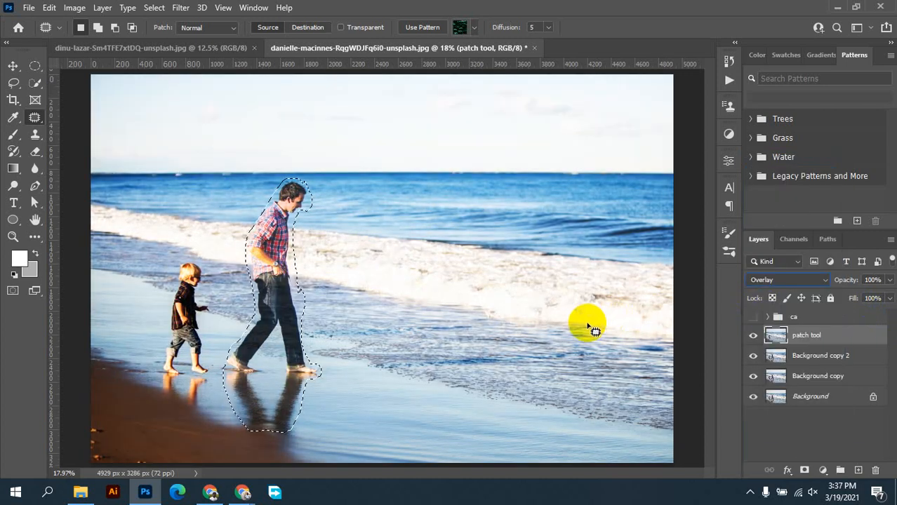
{"action": "left_click", "coordinate": [804, 282]}
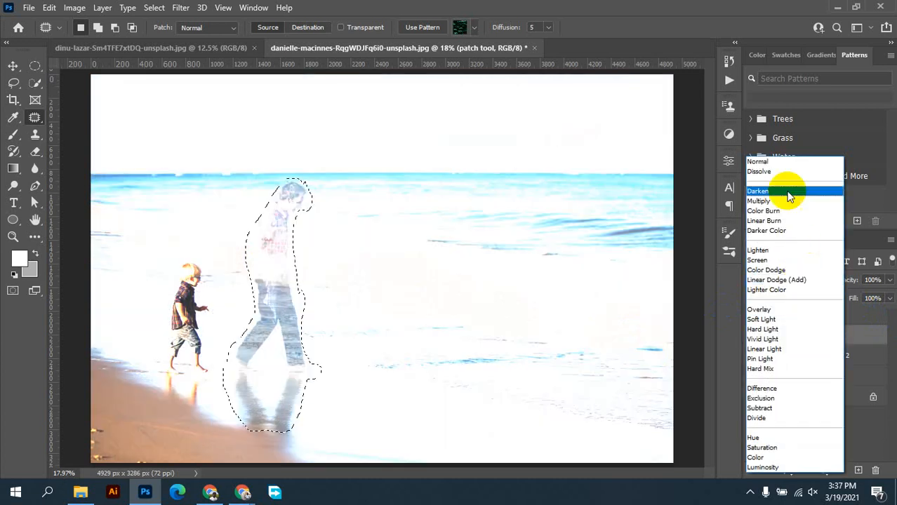
{"action": "left_click", "coordinate": [780, 166]}
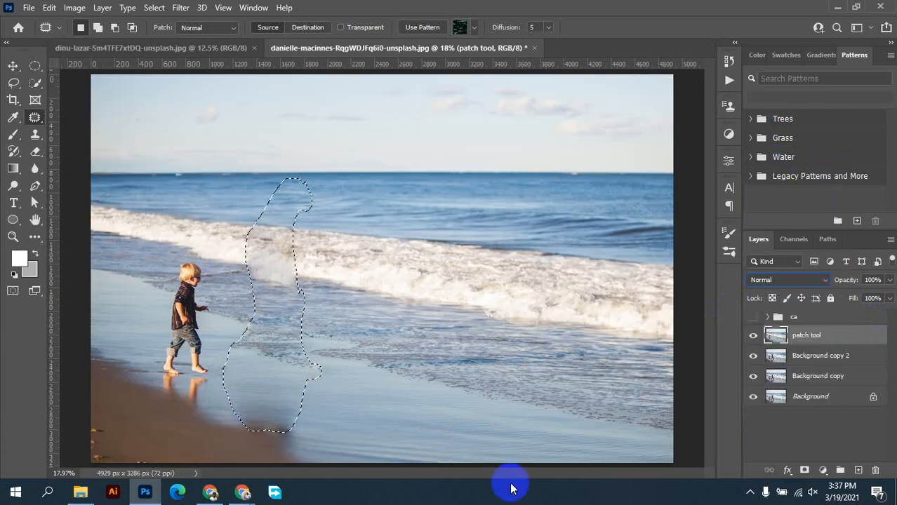
- Patch the blurred foam and water where the man's legs were with cleaner water nearby, and clear the selection
{"action": "key", "text": "ctrl+d"}
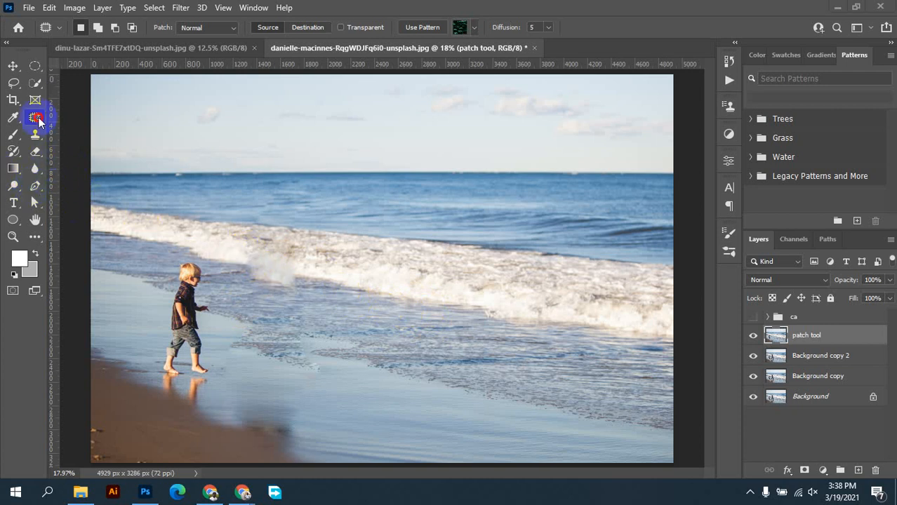
{"action": "mouse_move", "coordinate": [294, 180]}
{"action": "left_mouse_down"}
{"action": "mouse_move", "coordinate": [286, 266]}
{"action": "mouse_move", "coordinate": [240, 254]}
{"action": "mouse_move", "coordinate": [287, 183]}
{"action": "left_mouse_up"}
{"action": "key", "text": "ctrl+d"}
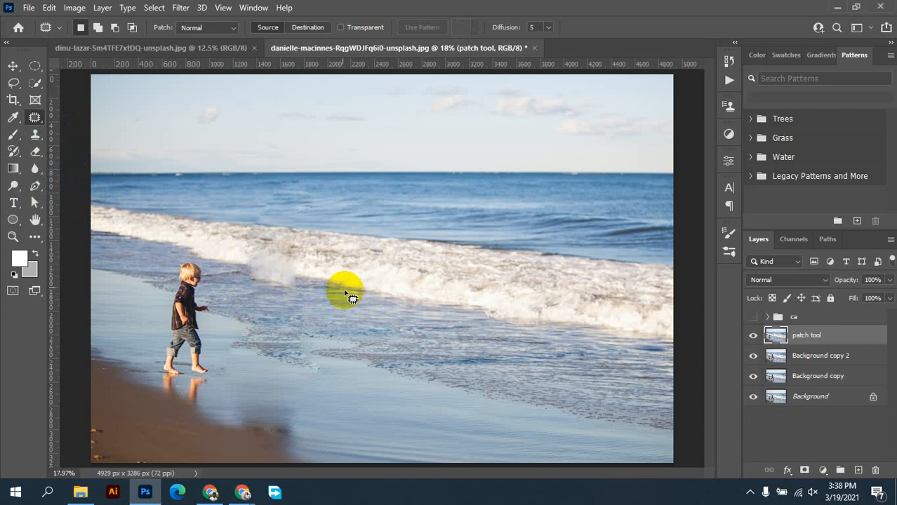
{"action": "mouse_move", "coordinate": [304, 277]}
{"action": "left_mouse_down"}
{"action": "mouse_move", "coordinate": [274, 260]}
{"action": "mouse_move", "coordinate": [243, 260]}
{"action": "mouse_move", "coordinate": [239, 344]}
{"action": "mouse_move", "coordinate": [229, 345]}
{"action": "mouse_move", "coordinate": [236, 362]}
{"action": "mouse_move", "coordinate": [314, 388]}
{"action": "mouse_move", "coordinate": [329, 365]}
{"action": "mouse_move", "coordinate": [305, 268]}
{"action": "mouse_move", "coordinate": [300, 295]}
{"action": "mouse_move", "coordinate": [398, 289]}
{"action": "mouse_move", "coordinate": [397, 321]}
{"action": "left_mouse_up"}
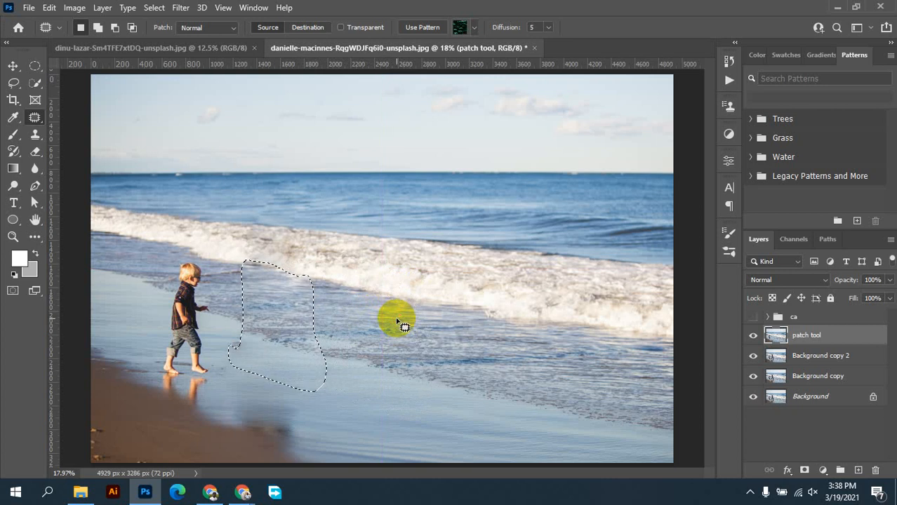
{"action": "key", "text": "ctrl+d"}
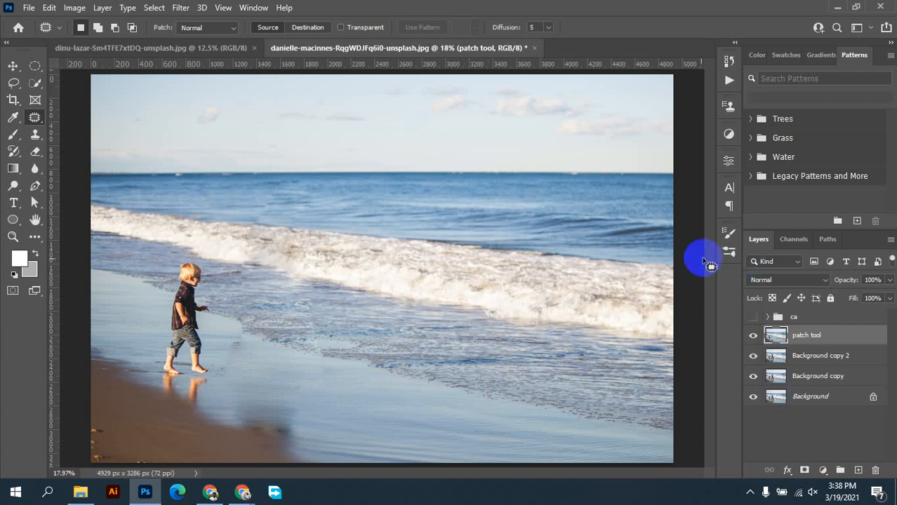
- Compare the photo with the patch tool layer hidden and shown to check the man's removal
{"action": "left_click", "coordinate": [752, 337]}
{"action": "left_click", "coordinate": [752, 337]}
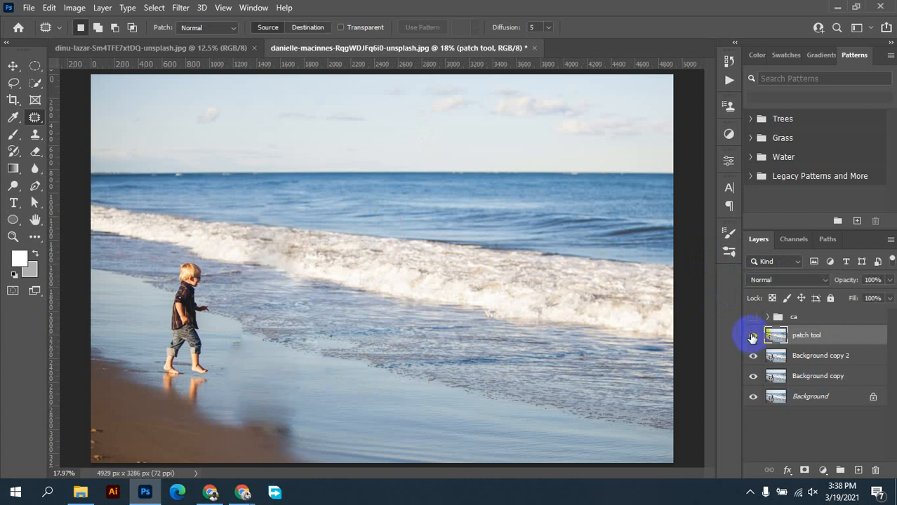
{"action": "left_click", "coordinate": [753, 337]}
{"action": "left_click", "coordinate": [753, 338]}
{"action": "scroll", "coordinate": [468, 326], "scroll_direction": "down", "scroll_amount": 3}
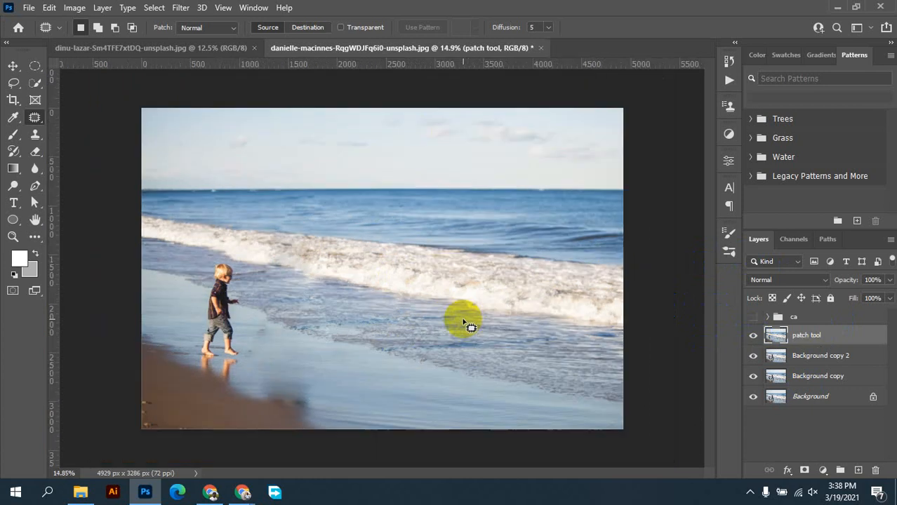
{"action": "scroll", "coordinate": [366, 324], "scroll_direction": "up", "scroll_amount": 2}
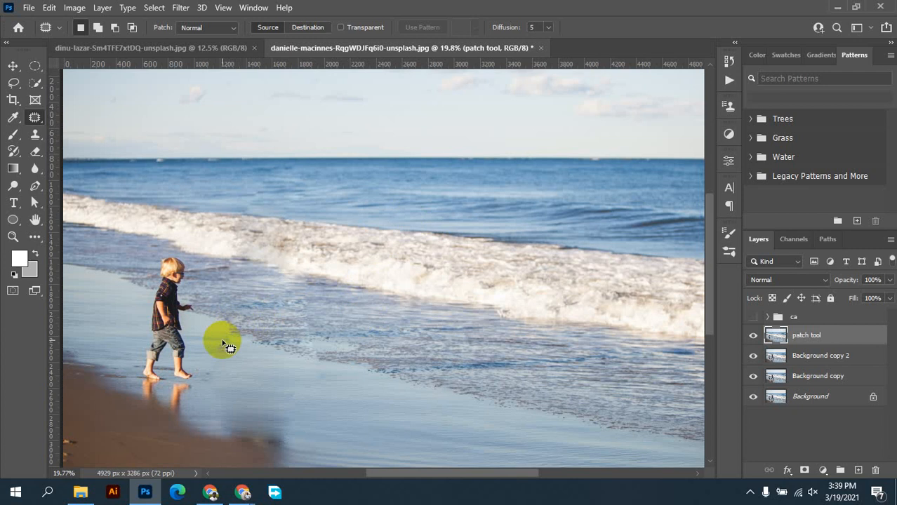
- Hide the patch tool layer and rename the Background copy 2 layer as clone stamp
{"action": "left_click", "coordinate": [753, 336]}
{"action": "left_click", "coordinate": [825, 358]}
{"action": "left_click", "coordinate": [812, 359]}
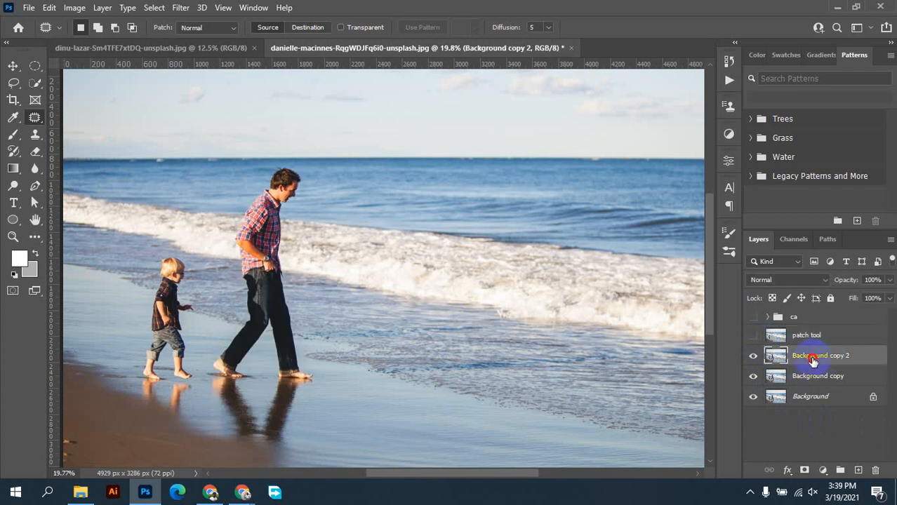
{"action": "type", "text": "clone stamp"}
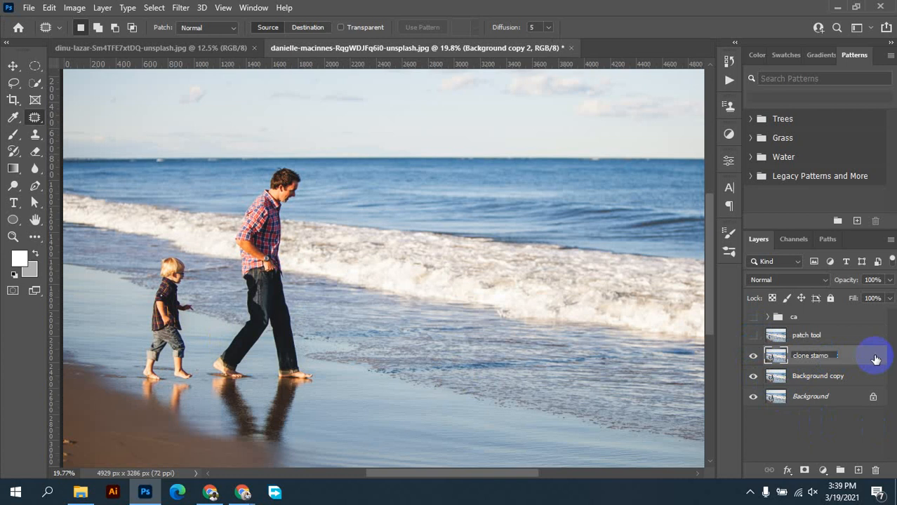
{"action": "left_click", "coordinate": [880, 364]}
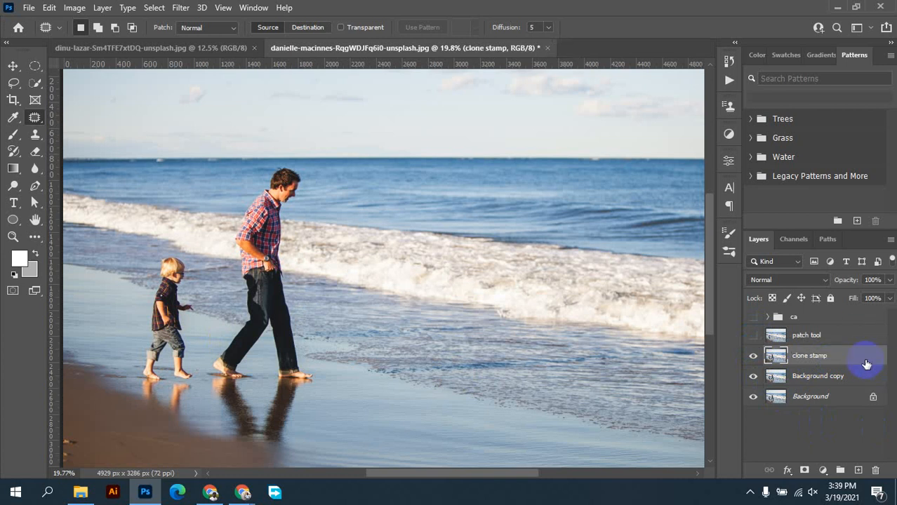
{"action": "scroll", "coordinate": [372, 291], "scroll_direction": "down", "scroll_amount": 1}
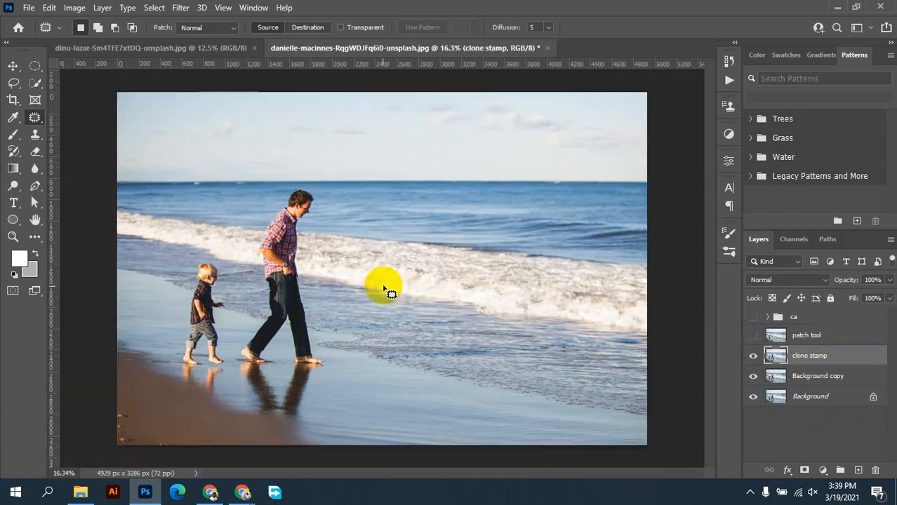
{"action": "scroll", "coordinate": [351, 309], "scroll_direction": "up", "scroll_amount": 1}
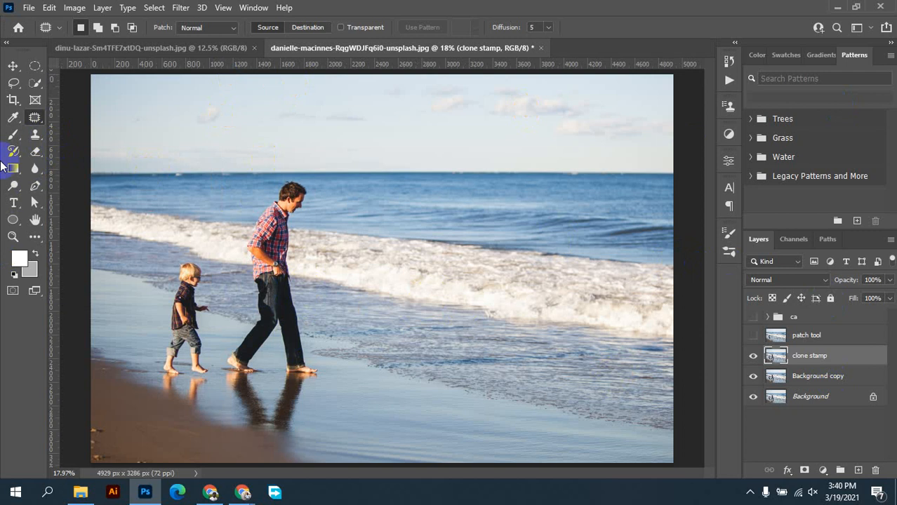
- Add two trial empty layers above the clone stamp layer and delete both of them
{"action": "left_click", "coordinate": [35, 134]}
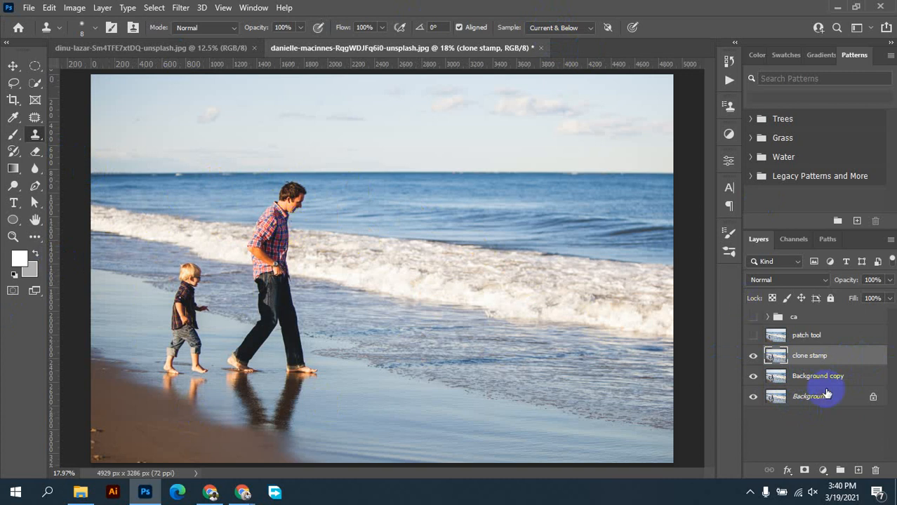
{"action": "left_click", "coordinate": [858, 470]}
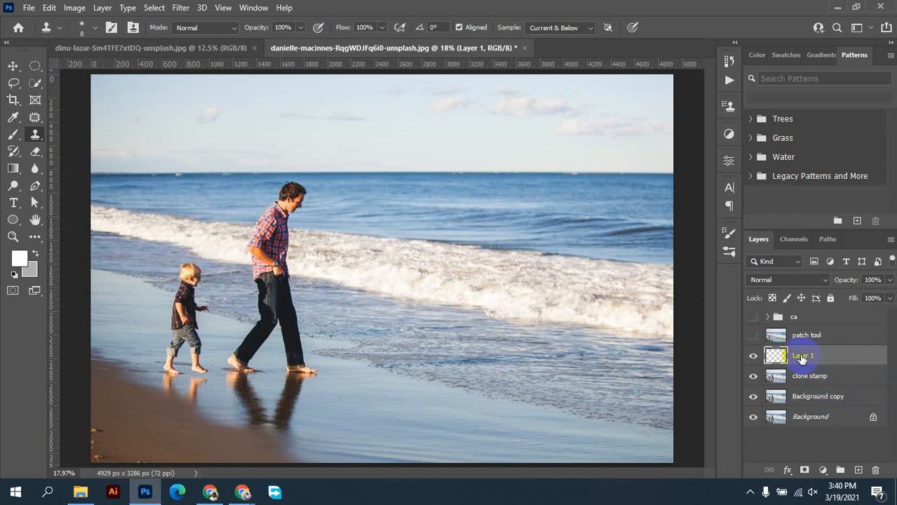
{"action": "left_click", "coordinate": [859, 470]}
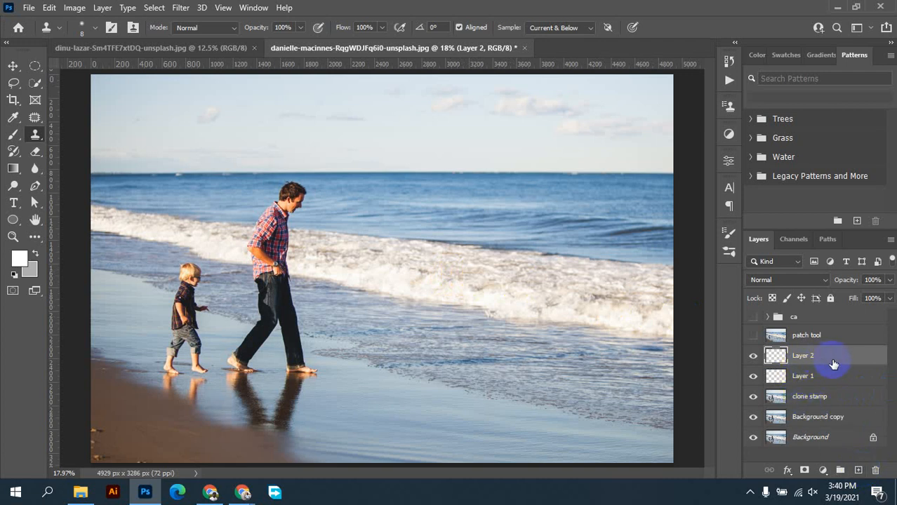
{"action": "left_click", "coordinate": [874, 470]}
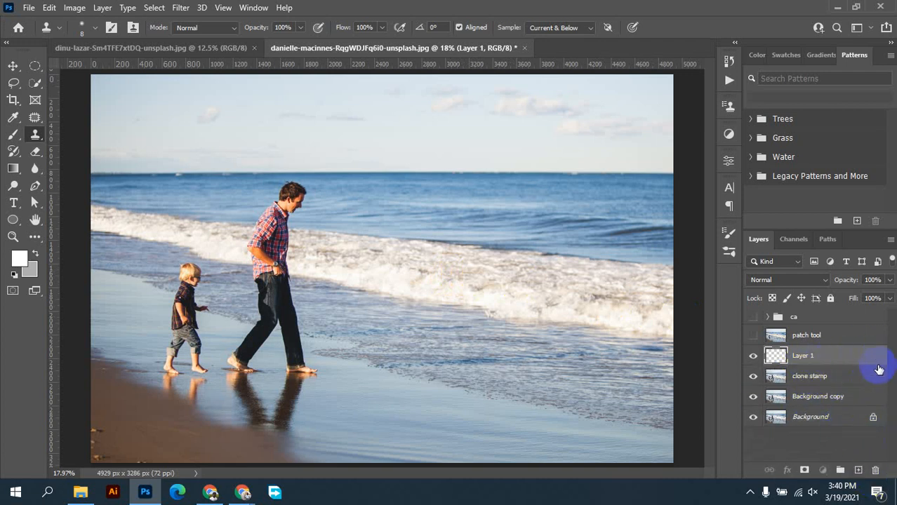
{"action": "left_click_drag", "start_coordinate": [878, 369], "coordinate": [875, 470]}
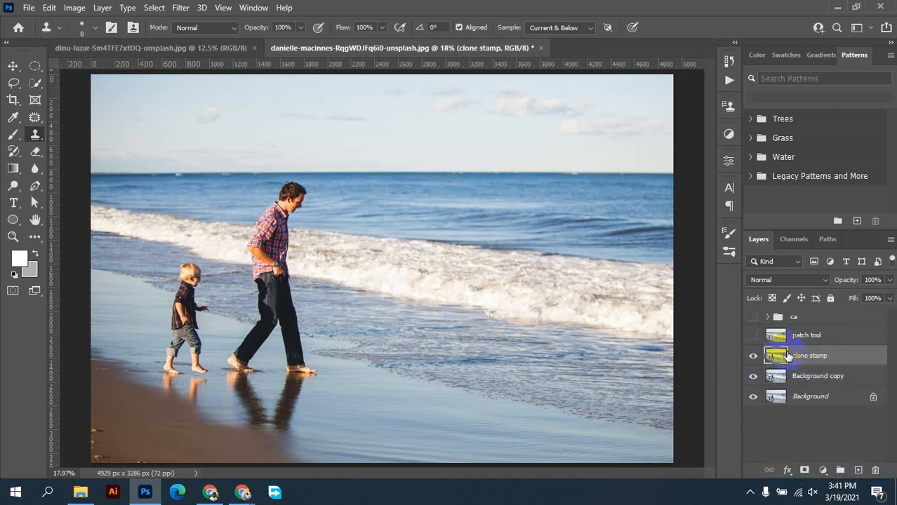
- Add a new empty layer above the clone stamp layer and keep it visible
{"action": "left_click", "coordinate": [857, 473]}
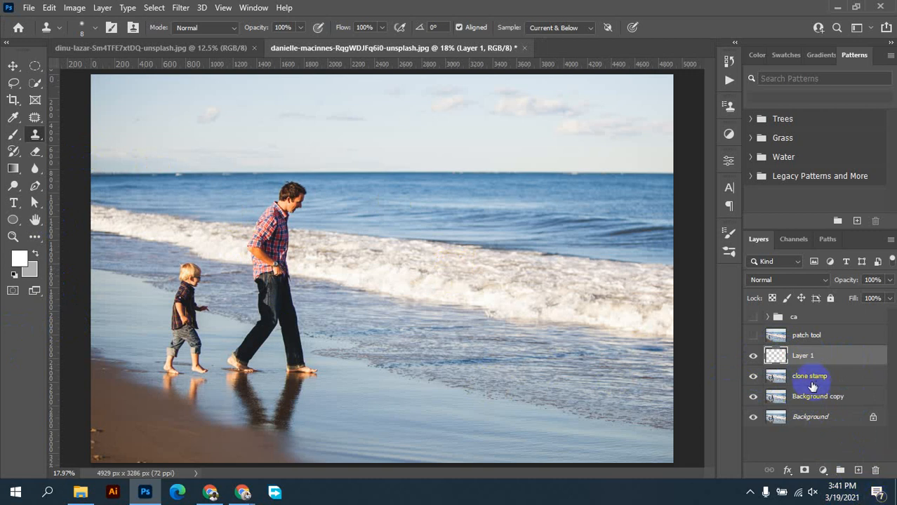
{"action": "left_click", "coordinate": [752, 355]}
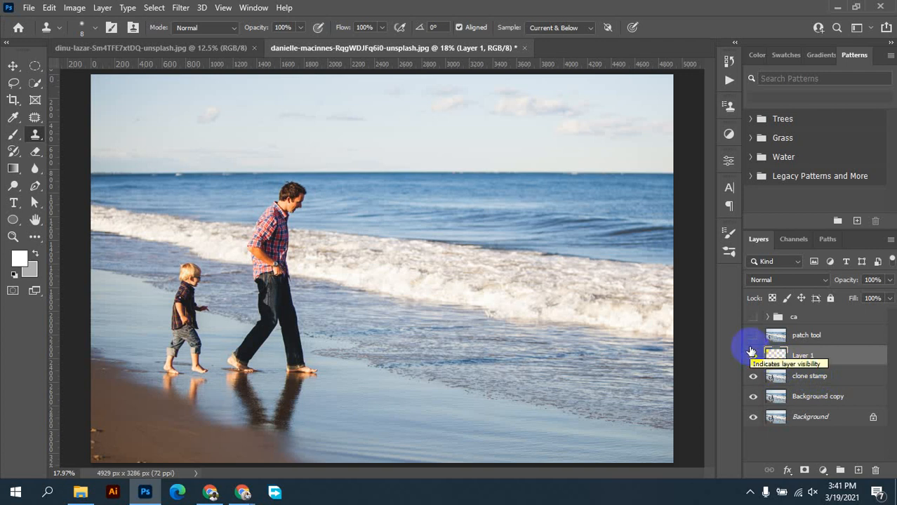
{"action": "left_click", "coordinate": [751, 354]}
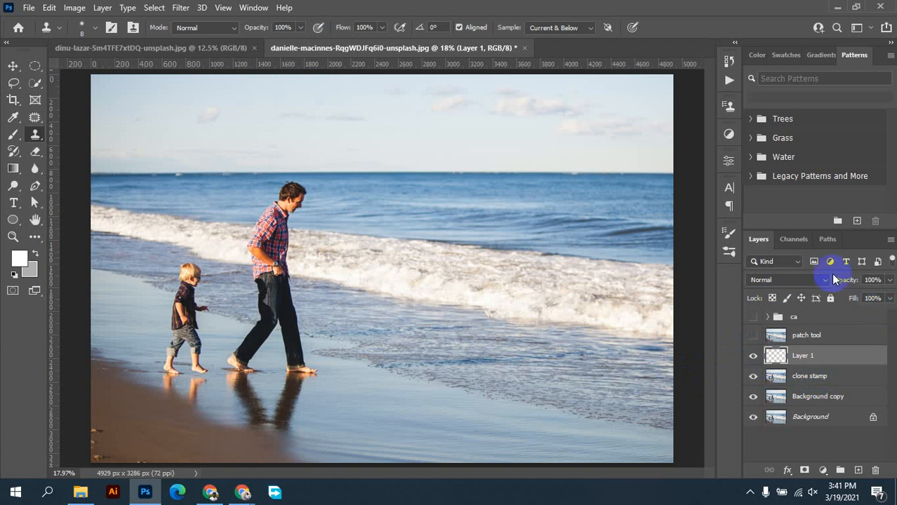
- Activate the Clone Stamp tool and enlarge its soft brush to 150 px
{"action": "left_click", "coordinate": [37, 137]}
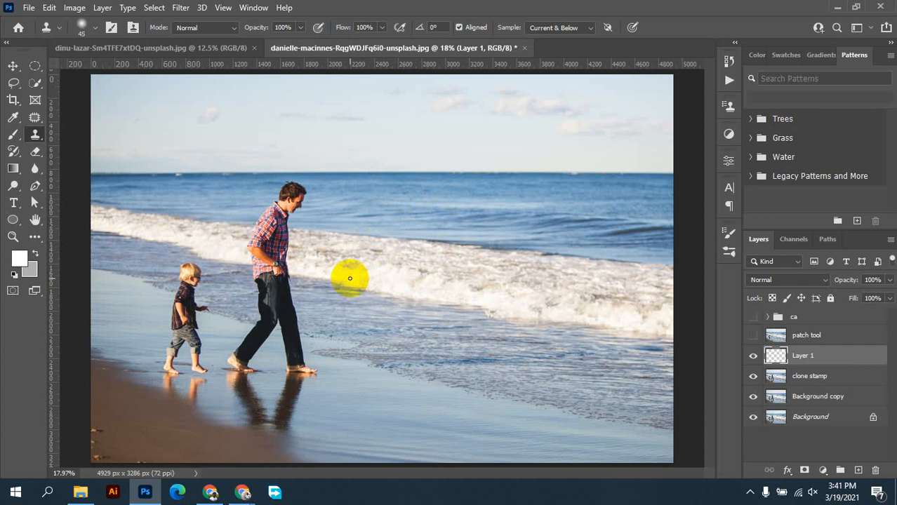
{"action": "key", "text": "bracketright"}
{"action": "key", "text": "bracketright"}
{"action": "key", "text": "bracketright"}
{"action": "key", "text": "bracketright"}
{"action": "key", "text": "bracketright"}
{"action": "key", "text": "bracketright"}
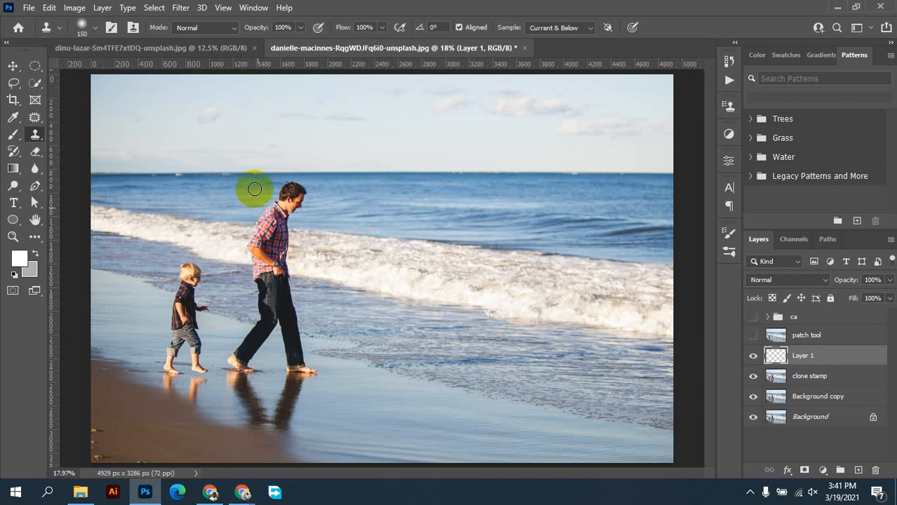
- Sample the horizon to the man's right and clone rough test strokes across the sky, the surf and the man's upper body
{"action": "scroll", "coordinate": [333, 323], "scroll_direction": "up", "scroll_amount": 2}
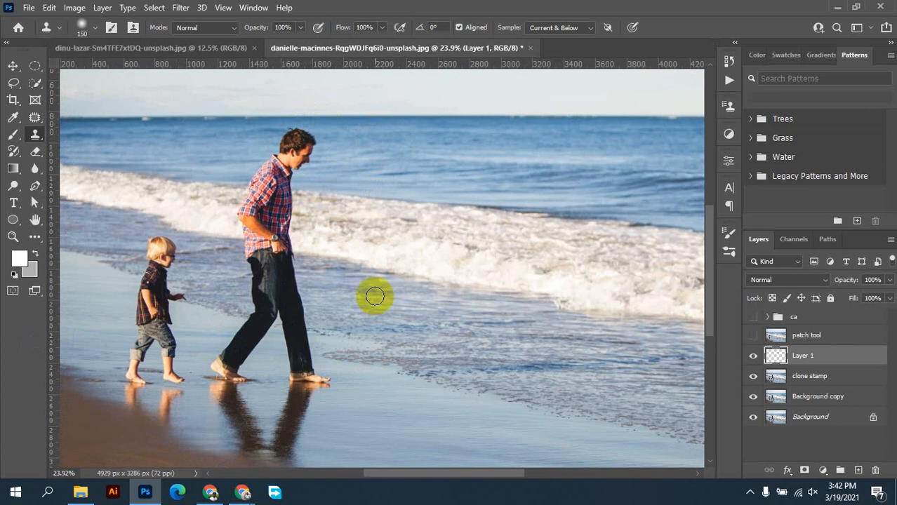
{"action": "scroll", "coordinate": [365, 272], "scroll_direction": "down", "scroll_amount": 1}
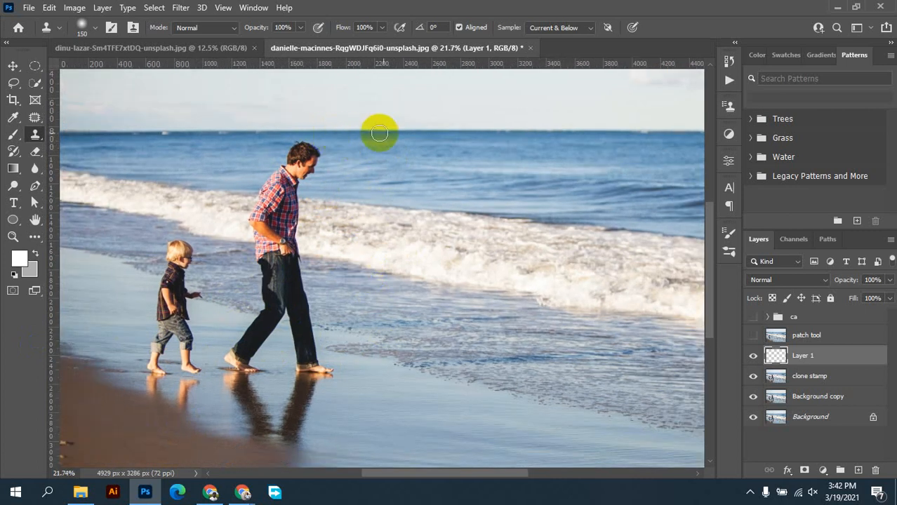
{"action": "left_click", "coordinate": [423, 133], "text": "alt"}
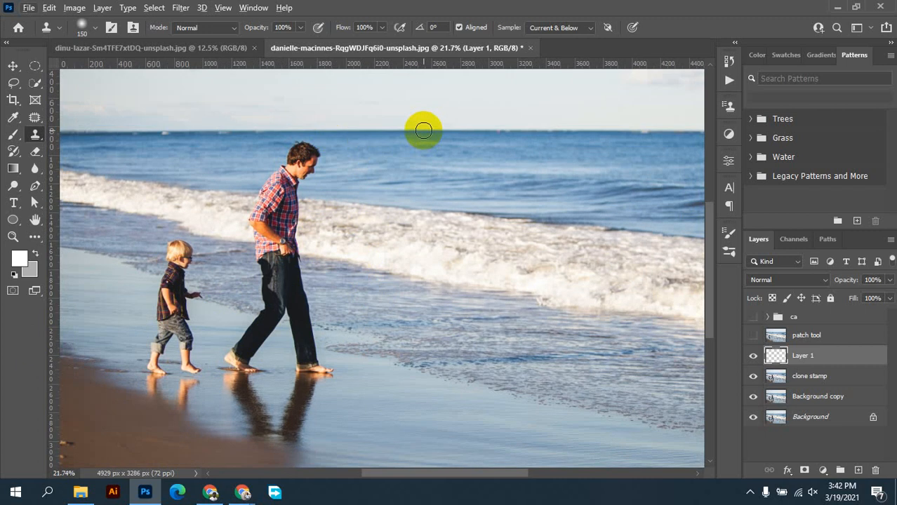
{"action": "left_click", "coordinate": [423, 131], "text": "alt"}
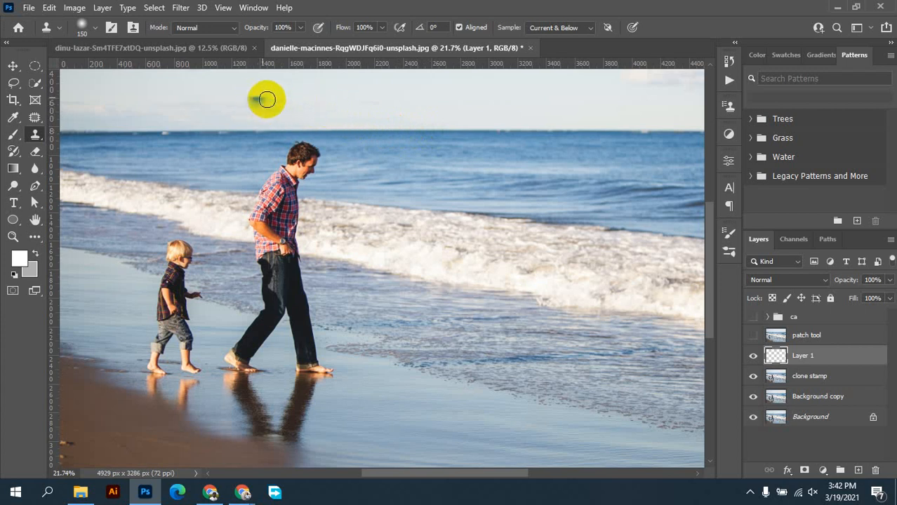
{"action": "scroll", "coordinate": [437, 249], "scroll_direction": "down", "scroll_amount": 2}
{"action": "mouse_move", "coordinate": [346, 168]}
{"action": "left_mouse_down"}
{"action": "mouse_move", "coordinate": [296, 134]}
{"action": "mouse_move", "coordinate": [380, 150]}
{"action": "mouse_move", "coordinate": [229, 160]}
{"action": "mouse_move", "coordinate": [452, 120]}
{"action": "mouse_move", "coordinate": [214, 150]}
{"action": "mouse_move", "coordinate": [210, 190]}
{"action": "mouse_move", "coordinate": [287, 185]}
{"action": "mouse_move", "coordinate": [264, 241]}
{"action": "mouse_move", "coordinate": [232, 232]}
{"action": "mouse_move", "coordinate": [453, 249]}
{"action": "left_mouse_up"}
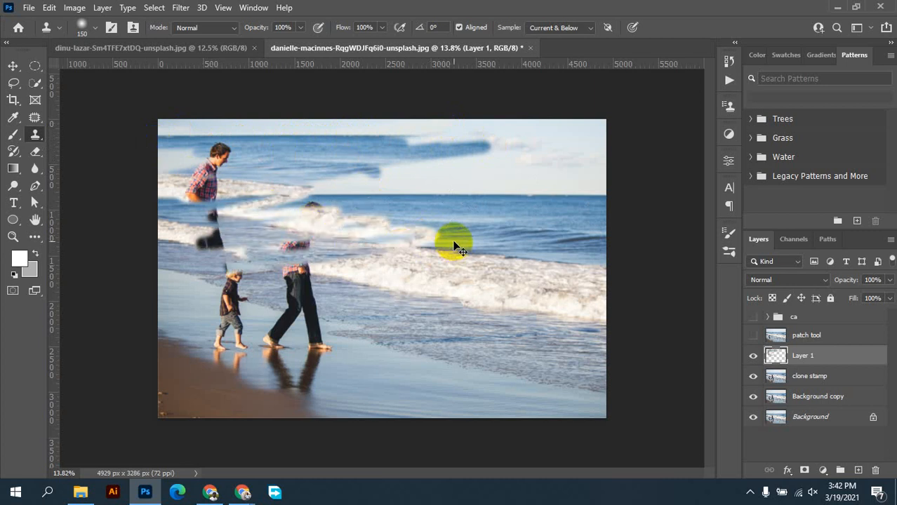
- Undo the test clone strokes on Layer 1, return from the video meeting to Photoshop and dismiss the presenting notification
{"action": "key", "text": "ctrl+z"}
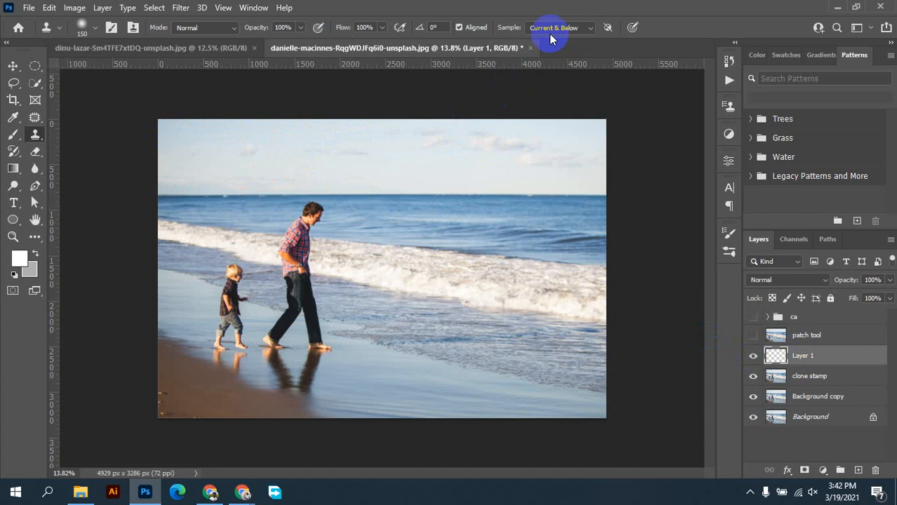
{"action": "left_click", "coordinate": [750, 493]}
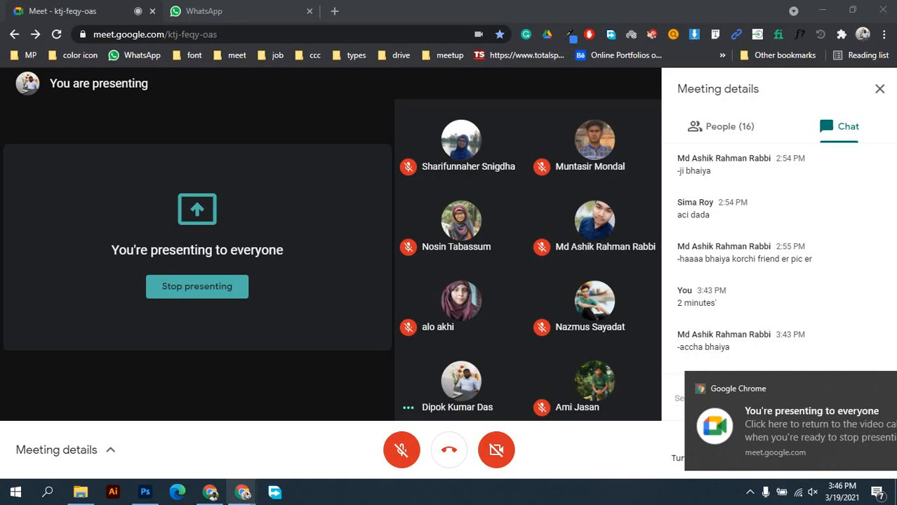
{"action": "left_click", "coordinate": [145, 492]}
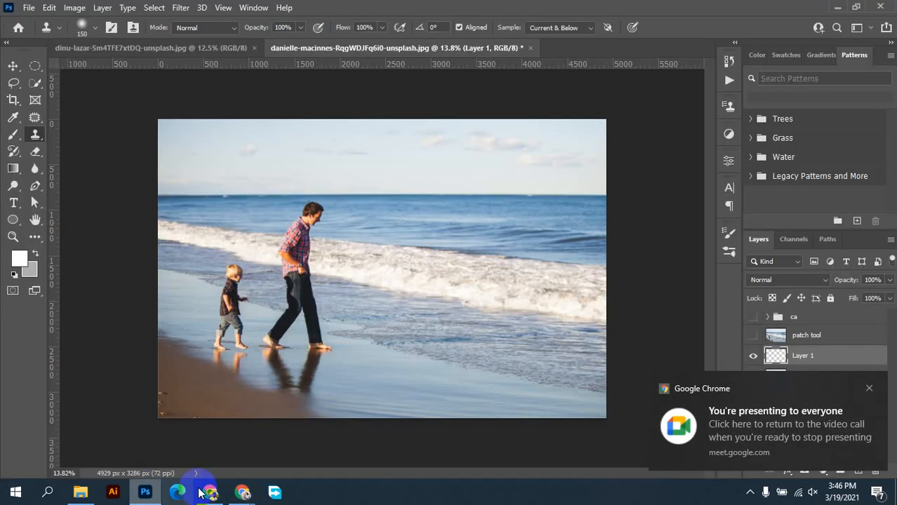
{"action": "left_click", "coordinate": [869, 388]}
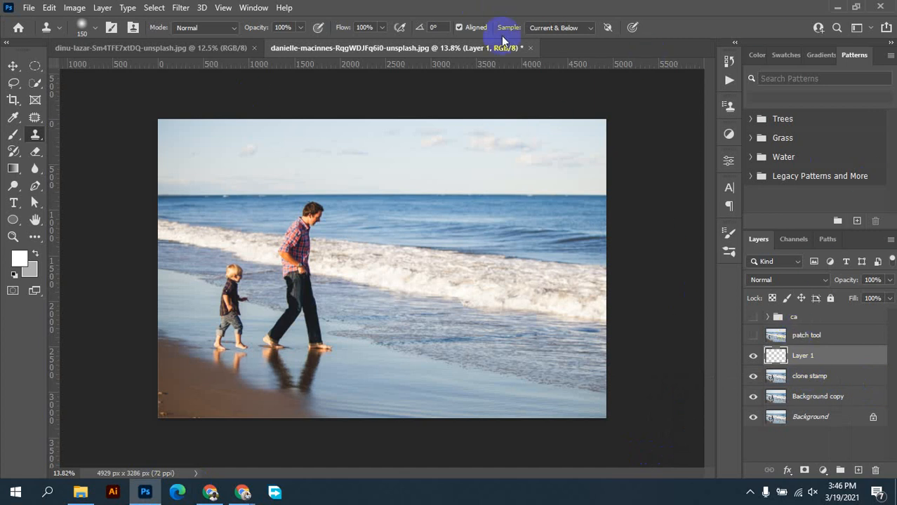
- Try the Clone Stamp's Current Layer sampling option and set sampling back to Current & Below
{"action": "left_click", "coordinate": [579, 27]}
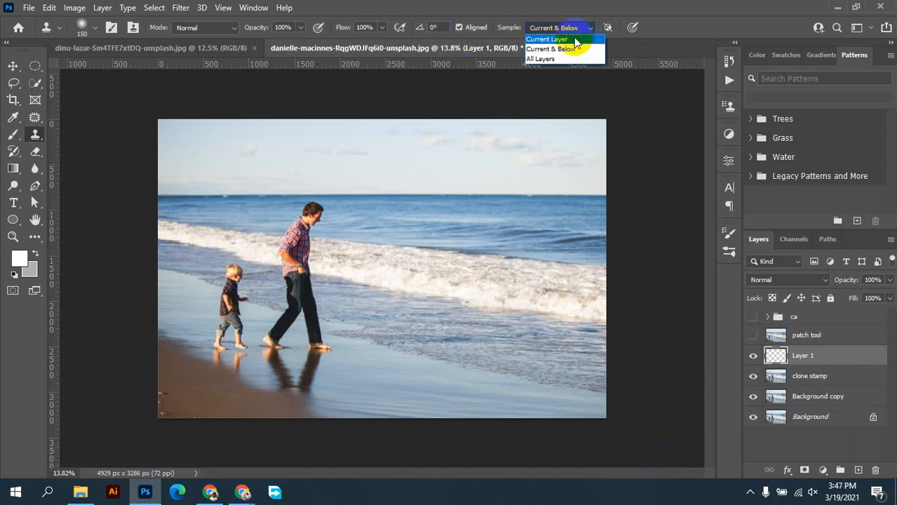
{"action": "left_click", "coordinate": [575, 39]}
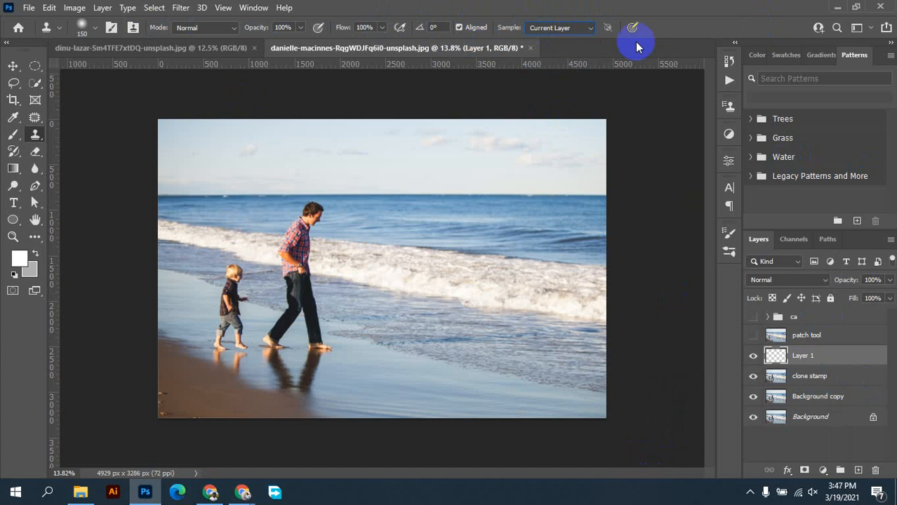
{"action": "left_click", "coordinate": [568, 29]}
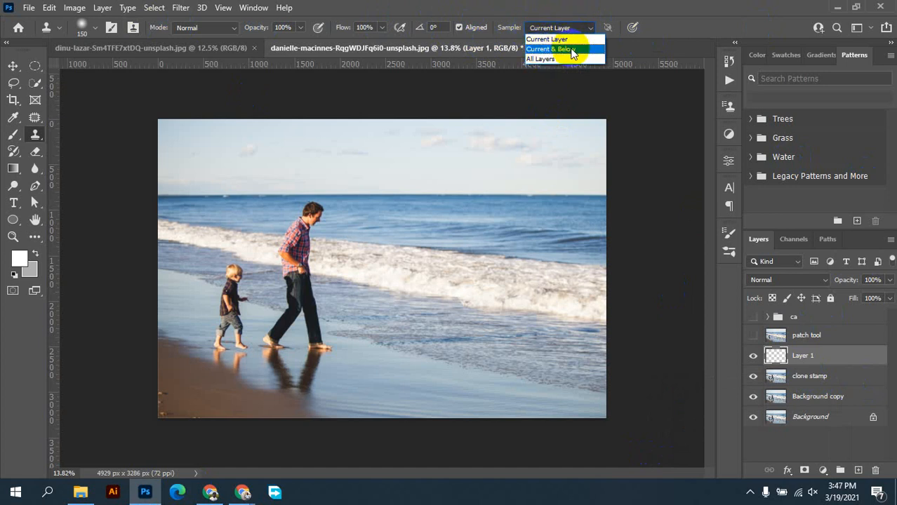
{"action": "left_click", "coordinate": [550, 49]}
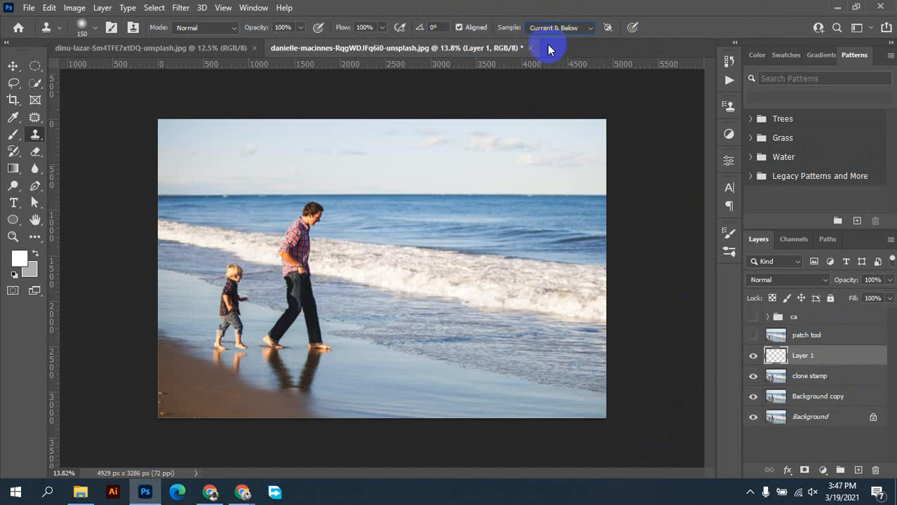
- Hide the clone stamp, Background copy and Background layers, and show the clone stamp layer again beneath the selected Layer 1
{"action": "left_click", "coordinate": [781, 356]}
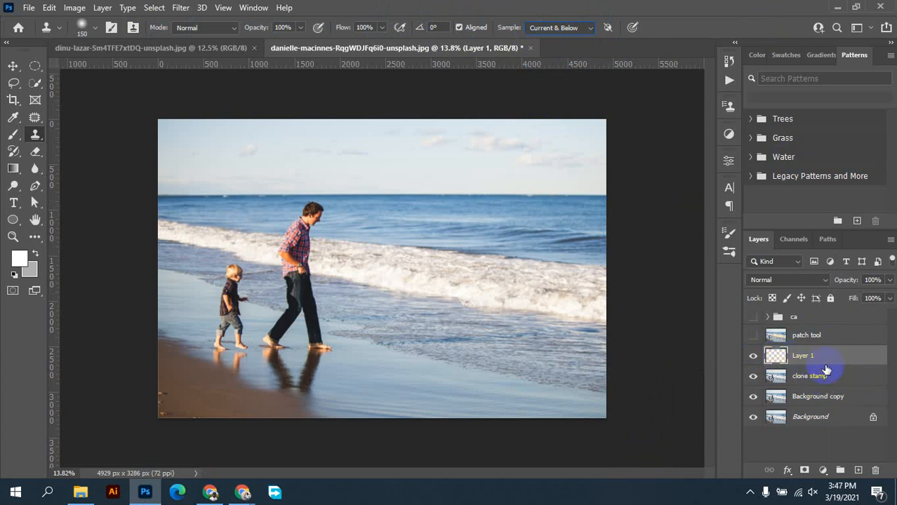
{"action": "left_click", "coordinate": [777, 355]}
{"action": "left_click", "coordinate": [786, 356]}
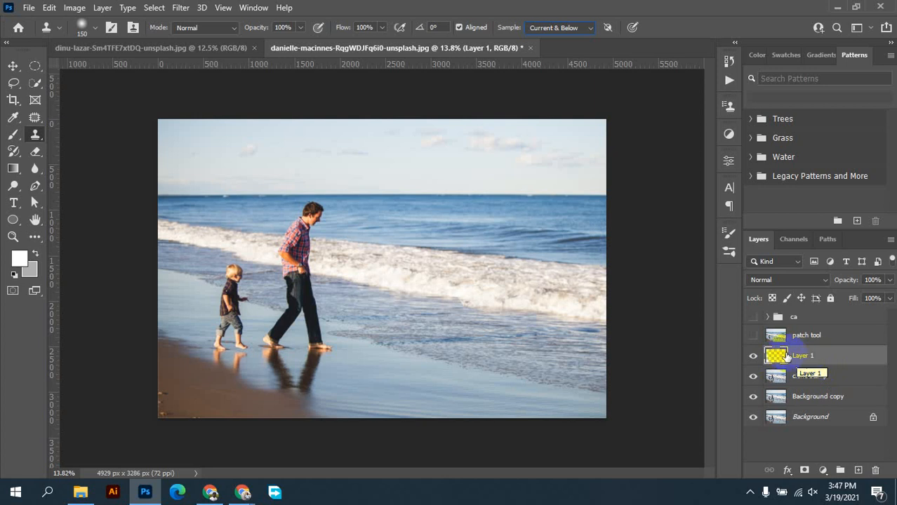
{"action": "left_click", "coordinate": [753, 377]}
{"action": "left_click", "coordinate": [753, 396]}
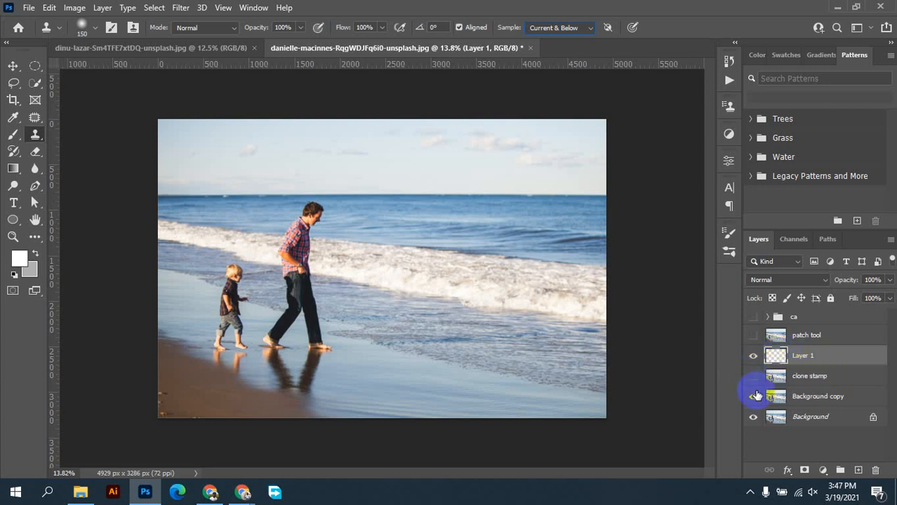
{"action": "left_click", "coordinate": [755, 420]}
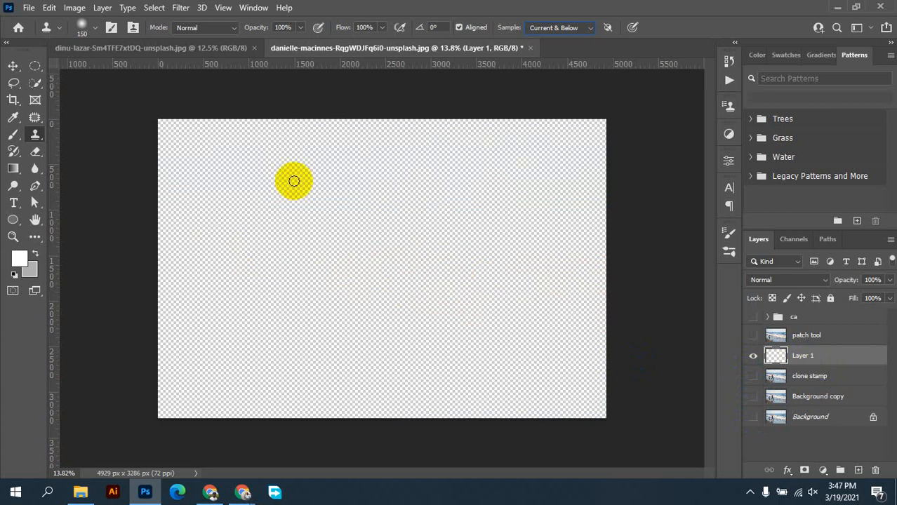
{"action": "left_click", "coordinate": [753, 380]}
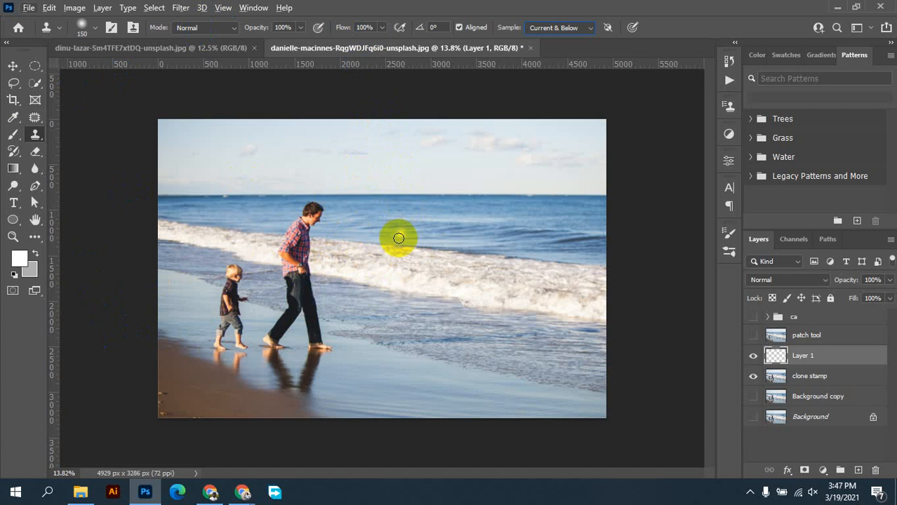
- Try cloning the horizon and sea across the sky above the man's head and undo the test strokes
{"action": "key", "text": "ctrl+0"}
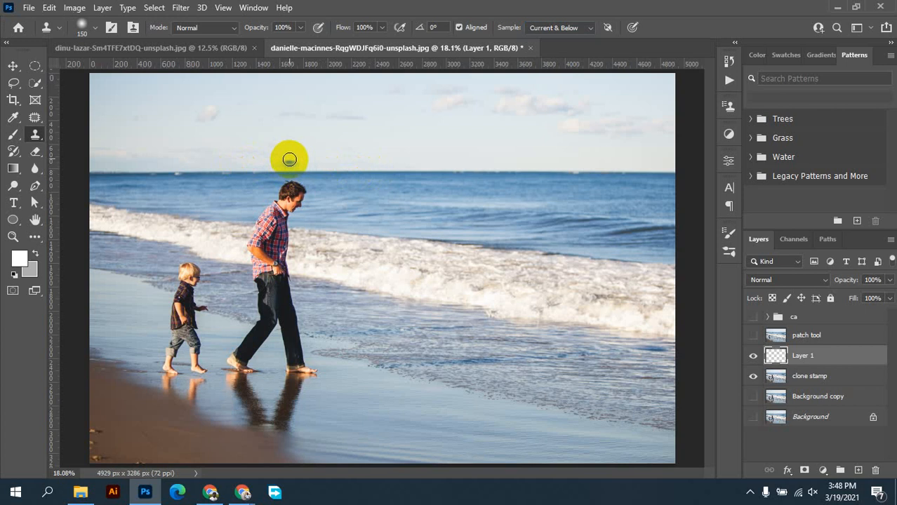
{"action": "mouse_move", "coordinate": [285, 126]}
{"action": "left_mouse_down"}
{"action": "mouse_move", "coordinate": [405, 124]}
{"action": "mouse_move", "coordinate": [320, 144]}
{"action": "mouse_move", "coordinate": [303, 139]}
{"action": "mouse_move", "coordinate": [380, 128]}
{"action": "left_mouse_up"}
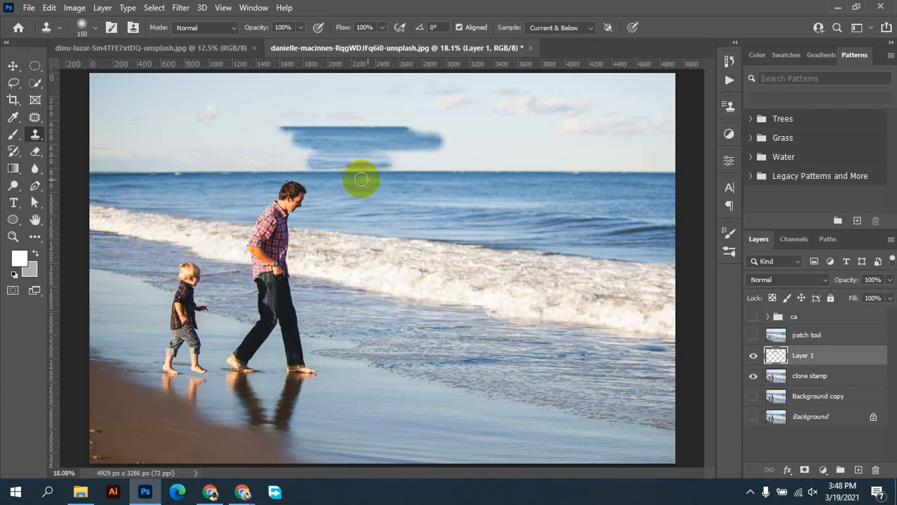
{"action": "key", "text": "ctrl+z"}
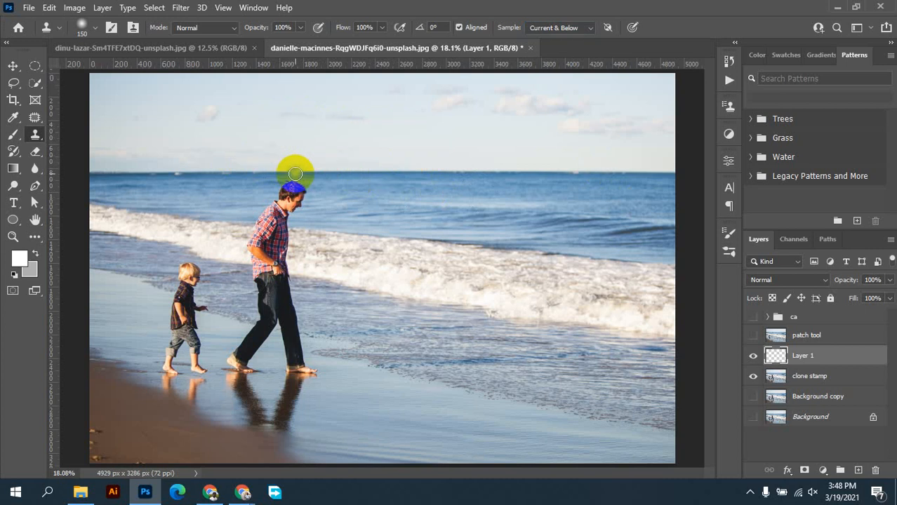
{"action": "key", "text": "ctrl+z"}
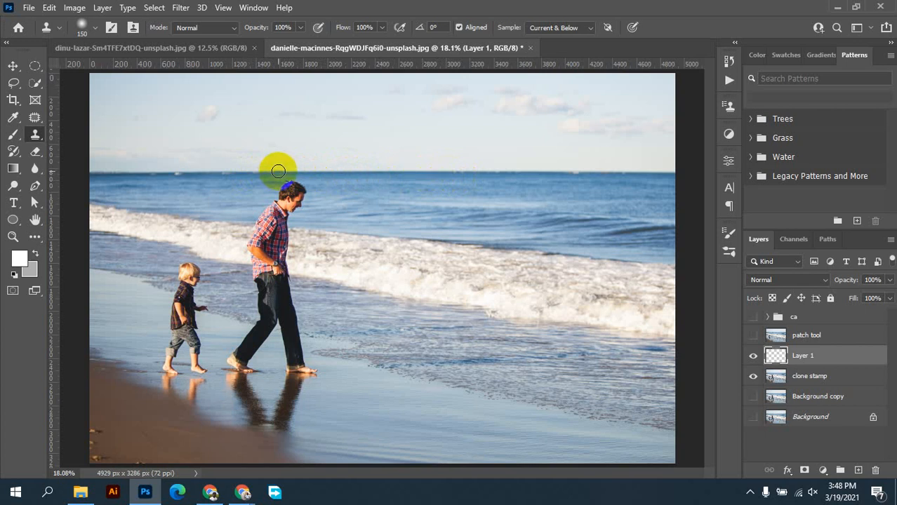
- Clone the horizon and sea water over the man's head and shoulders down to the edge of the surf
{"action": "scroll", "coordinate": [279, 171], "scroll_direction": "up", "scroll_amount": 5}
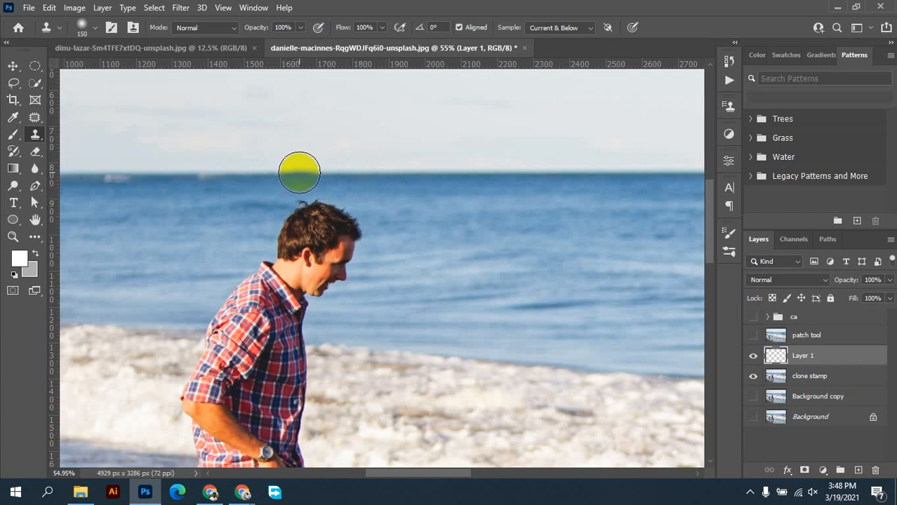
{"action": "mouse_move", "coordinate": [306, 172]}
{"action": "left_mouse_down"}
{"action": "mouse_move", "coordinate": [317, 199]}
{"action": "mouse_move", "coordinate": [288, 234]}
{"action": "mouse_move", "coordinate": [319, 213]}
{"action": "mouse_move", "coordinate": [313, 247]}
{"action": "mouse_move", "coordinate": [351, 217]}
{"action": "mouse_move", "coordinate": [362, 240]}
{"action": "mouse_move", "coordinate": [283, 251]}
{"action": "mouse_move", "coordinate": [363, 266]}
{"action": "mouse_move", "coordinate": [327, 286]}
{"action": "mouse_move", "coordinate": [338, 293]}
{"action": "mouse_move", "coordinate": [210, 309]}
{"action": "mouse_move", "coordinate": [296, 273]}
{"action": "mouse_move", "coordinate": [252, 268]}
{"action": "mouse_move", "coordinate": [276, 259]}
{"action": "mouse_move", "coordinate": [281, 271]}
{"action": "mouse_move", "coordinate": [324, 289]}
{"action": "mouse_move", "coordinate": [324, 299]}
{"action": "mouse_move", "coordinate": [294, 309]}
{"action": "mouse_move", "coordinate": [224, 306]}
{"action": "mouse_move", "coordinate": [295, 311]}
{"action": "mouse_move", "coordinate": [278, 320]}
{"action": "mouse_move", "coordinate": [288, 320]}
{"action": "mouse_move", "coordinate": [213, 312]}
{"action": "mouse_move", "coordinate": [292, 311]}
{"action": "left_mouse_up"}
{"action": "scroll", "coordinate": [372, 235], "scroll_direction": "down", "scroll_amount": 2}
{"action": "left_click_drag", "start_coordinate": [450, 269], "coordinate": [379, 207]}
{"action": "scroll", "coordinate": [351, 218], "scroll_direction": "down", "scroll_amount": 1}
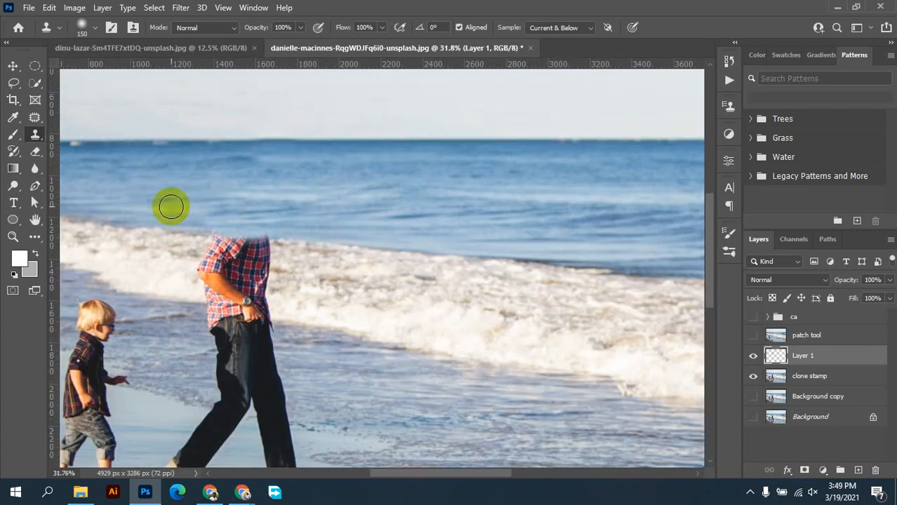
{"action": "mouse_move", "coordinate": [271, 228]}
{"action": "left_mouse_down"}
{"action": "mouse_move", "coordinate": [226, 230]}
{"action": "mouse_move", "coordinate": [301, 215]}
{"action": "left_mouse_up"}
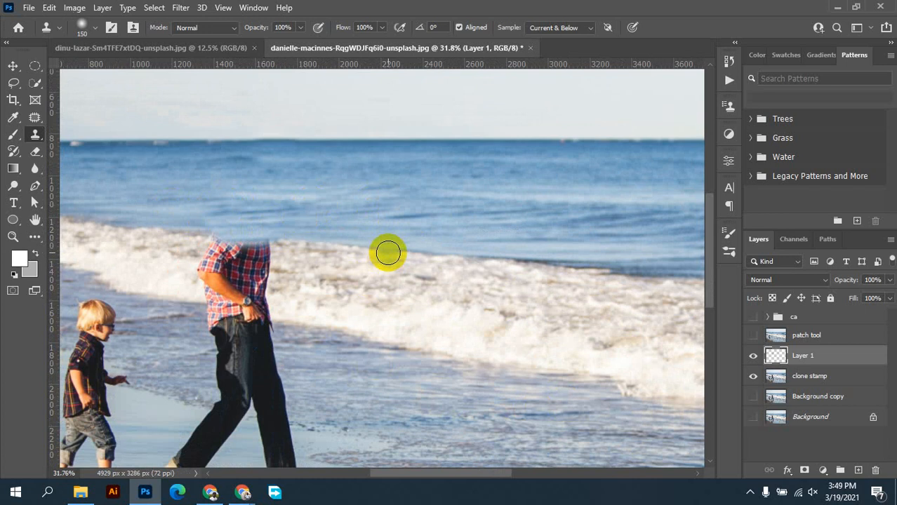
- Try cloning sea water across the man's shirt and the surf around it, and undo the strokes
{"action": "left_click_drag", "start_coordinate": [239, 226], "coordinate": [245, 227]}
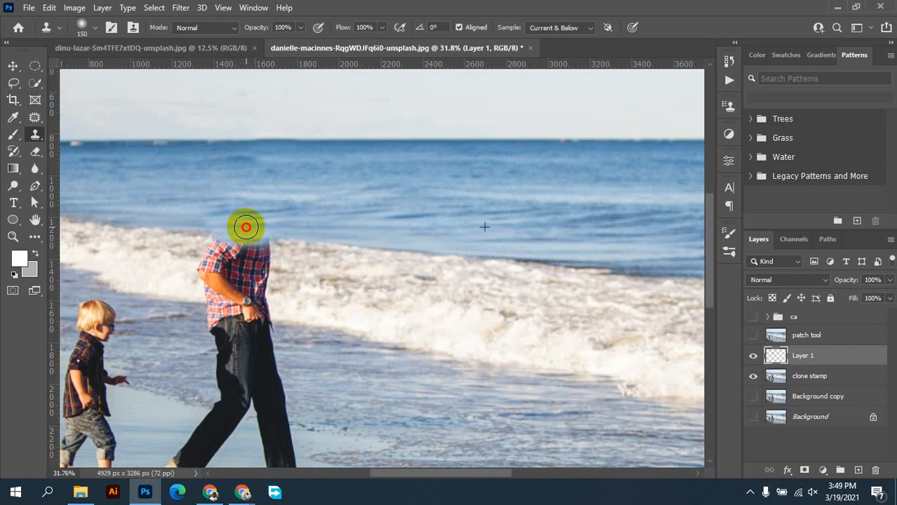
{"action": "mouse_move", "coordinate": [246, 227]}
{"action": "left_mouse_down"}
{"action": "mouse_move", "coordinate": [252, 278]}
{"action": "mouse_move", "coordinate": [260, 254]}
{"action": "mouse_move", "coordinate": [209, 261]}
{"action": "mouse_move", "coordinate": [203, 241]}
{"action": "mouse_move", "coordinate": [204, 252]}
{"action": "left_mouse_up"}
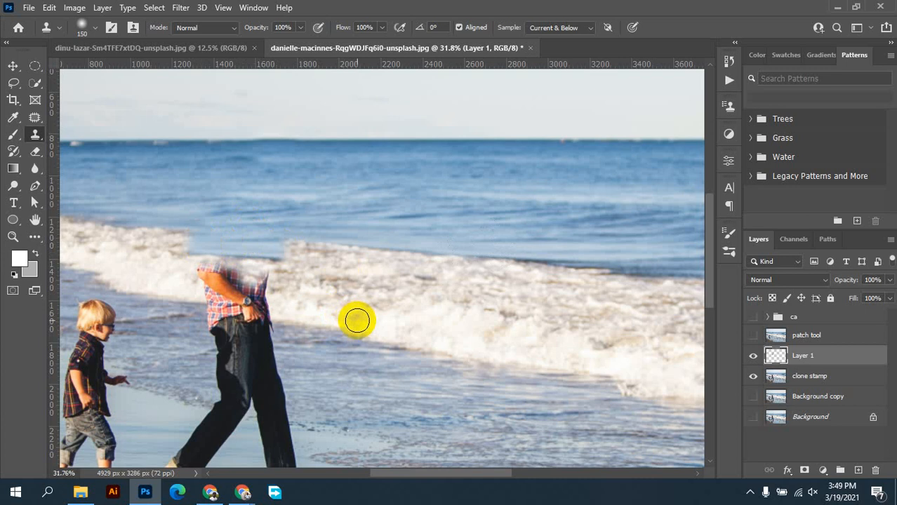
{"action": "key", "text": "ctrl+z"}
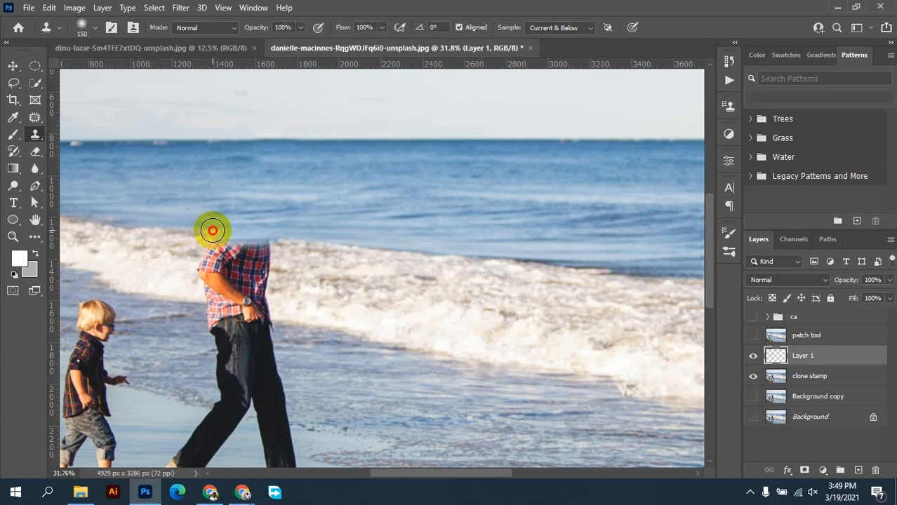
- Sample the wave edge behind the man, try cloning foam over his shirt, and undo the strokes
{"action": "mouse_move", "coordinate": [212, 230]}
{"action": "left_mouse_down"}
{"action": "mouse_move", "coordinate": [275, 234]}
{"action": "mouse_move", "coordinate": [226, 234]}
{"action": "mouse_move", "coordinate": [220, 249]}
{"action": "mouse_move", "coordinate": [139, 233]}
{"action": "left_mouse_up"}
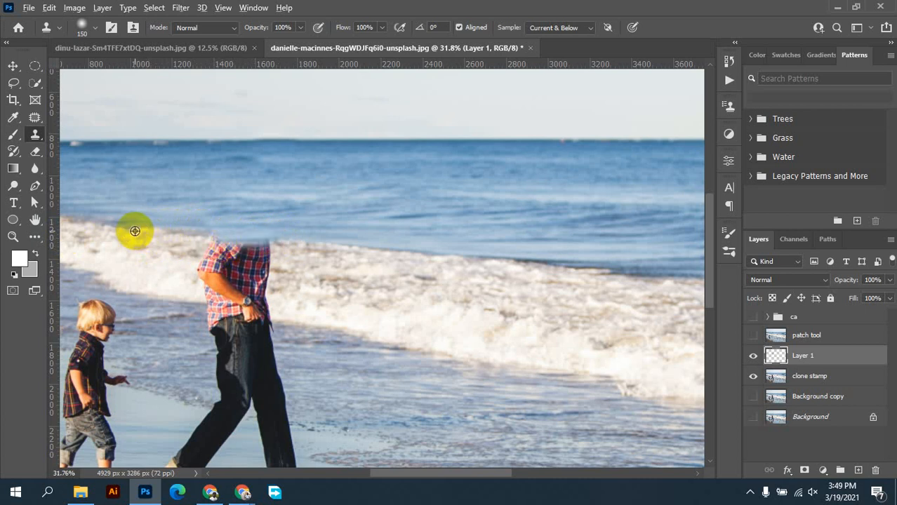
{"action": "left_click", "coordinate": [135, 230], "text": "alt"}
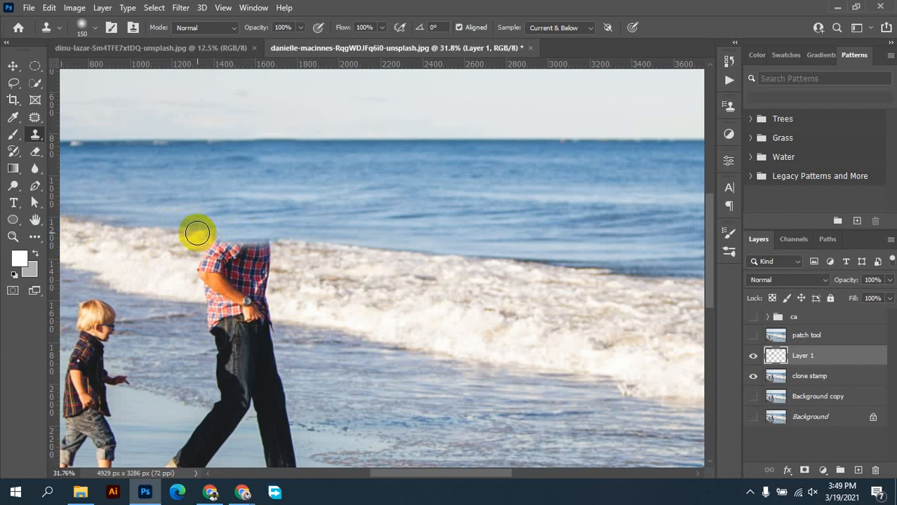
{"action": "mouse_move", "coordinate": [197, 232]}
{"action": "left_mouse_down"}
{"action": "mouse_move", "coordinate": [204, 243]}
{"action": "mouse_move", "coordinate": [214, 236]}
{"action": "mouse_move", "coordinate": [206, 287]}
{"action": "mouse_move", "coordinate": [216, 251]}
{"action": "mouse_move", "coordinate": [216, 271]}
{"action": "mouse_move", "coordinate": [237, 261]}
{"action": "mouse_move", "coordinate": [244, 239]}
{"action": "mouse_move", "coordinate": [261, 247]}
{"action": "mouse_move", "coordinate": [255, 264]}
{"action": "left_mouse_up"}
{"action": "mouse_move", "coordinate": [252, 271]}
{"action": "left_mouse_down"}
{"action": "mouse_move", "coordinate": [274, 257]}
{"action": "mouse_move", "coordinate": [342, 259]}
{"action": "mouse_move", "coordinate": [304, 257]}
{"action": "left_mouse_up"}
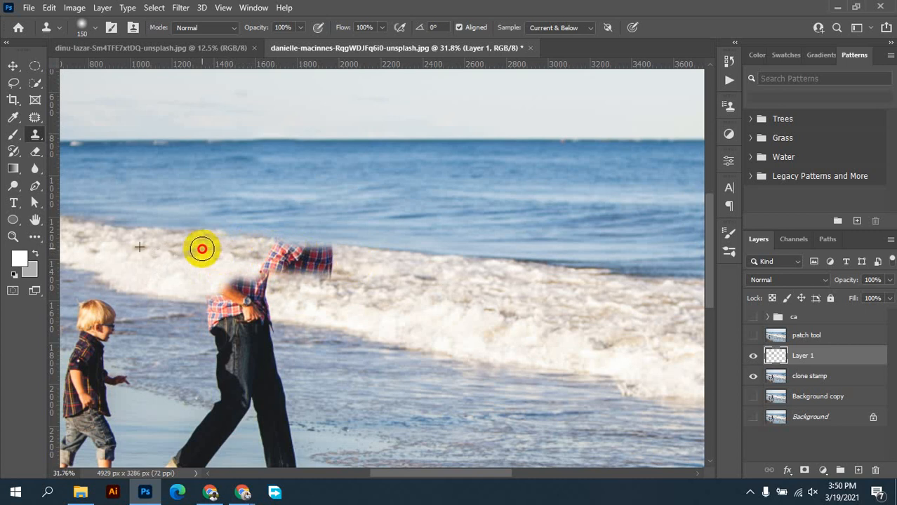
{"action": "key", "text": "ctrl+z"}
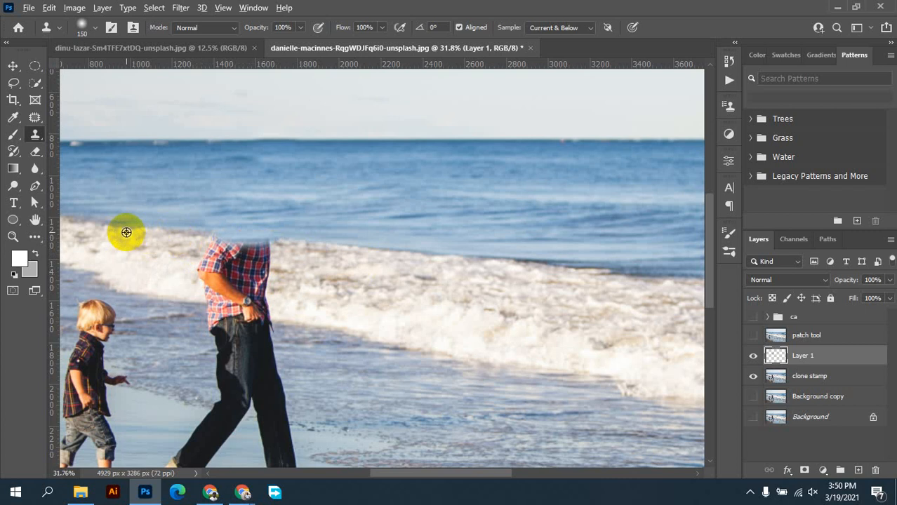
- Clone the wave crest and foam over the man's torso and arms down to his waist
{"action": "mouse_move", "coordinate": [206, 237]}
{"action": "left_mouse_down"}
{"action": "mouse_move", "coordinate": [202, 260]}
{"action": "mouse_move", "coordinate": [222, 247]}
{"action": "mouse_move", "coordinate": [223, 268]}
{"action": "mouse_move", "coordinate": [208, 284]}
{"action": "mouse_move", "coordinate": [229, 257]}
{"action": "mouse_move", "coordinate": [257, 253]}
{"action": "mouse_move", "coordinate": [258, 244]}
{"action": "mouse_move", "coordinate": [249, 273]}
{"action": "mouse_move", "coordinate": [254, 260]}
{"action": "mouse_move", "coordinate": [259, 269]}
{"action": "mouse_move", "coordinate": [246, 281]}
{"action": "mouse_move", "coordinate": [200, 285]}
{"action": "mouse_move", "coordinate": [236, 284]}
{"action": "mouse_move", "coordinate": [180, 286]}
{"action": "left_mouse_up"}
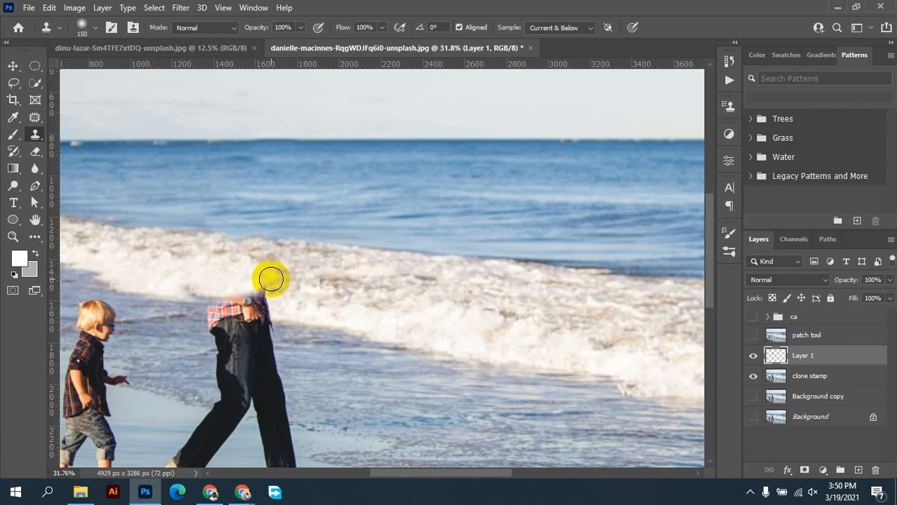
{"action": "mouse_move", "coordinate": [270, 280]}
{"action": "left_mouse_down"}
{"action": "mouse_move", "coordinate": [249, 284]}
{"action": "mouse_move", "coordinate": [280, 292]}
{"action": "mouse_move", "coordinate": [218, 299]}
{"action": "mouse_move", "coordinate": [269, 306]}
{"action": "mouse_move", "coordinate": [214, 303]}
{"action": "left_mouse_up"}
{"action": "scroll", "coordinate": [374, 230], "scroll_direction": "down", "scroll_amount": 2}
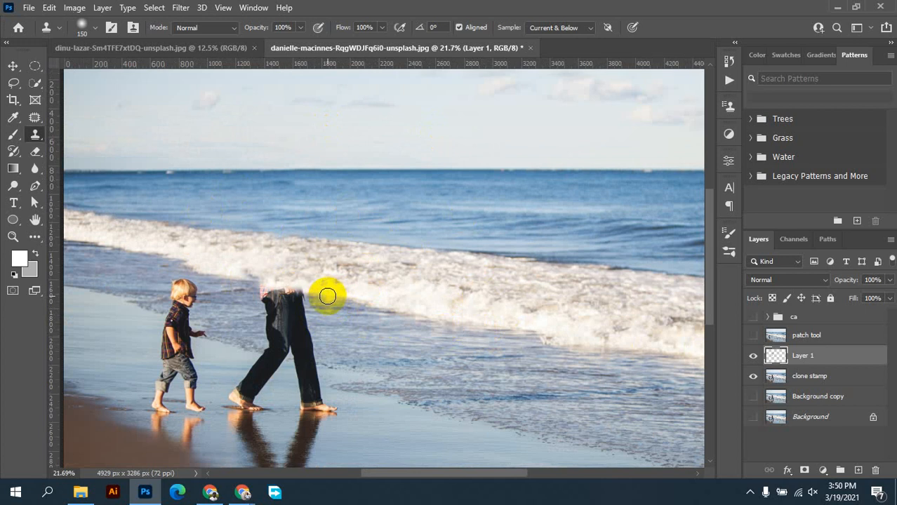
- Clone the foam edge and shallow water over the man's hips and thighs down to his knees
{"action": "scroll", "coordinate": [328, 301], "scroll_direction": "up", "scroll_amount": 3}
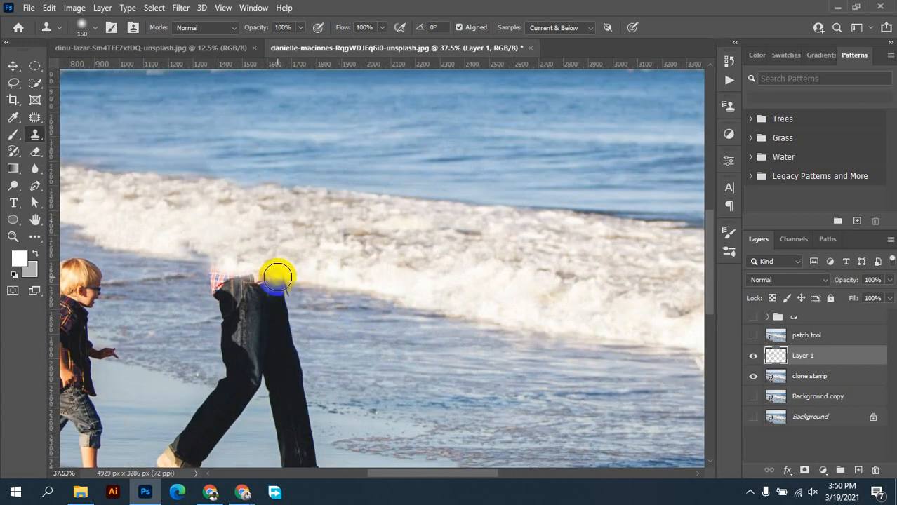
{"action": "mouse_move", "coordinate": [278, 278]}
{"action": "left_mouse_down"}
{"action": "mouse_move", "coordinate": [254, 276]}
{"action": "mouse_move", "coordinate": [276, 272]}
{"action": "mouse_move", "coordinate": [281, 298]}
{"action": "mouse_move", "coordinate": [272, 303]}
{"action": "mouse_move", "coordinate": [261, 281]}
{"action": "mouse_move", "coordinate": [249, 291]}
{"action": "mouse_move", "coordinate": [234, 278]}
{"action": "mouse_move", "coordinate": [269, 294]}
{"action": "mouse_move", "coordinate": [284, 324]}
{"action": "mouse_move", "coordinate": [284, 311]}
{"action": "mouse_move", "coordinate": [287, 340]}
{"action": "mouse_move", "coordinate": [269, 316]}
{"action": "mouse_move", "coordinate": [235, 319]}
{"action": "mouse_move", "coordinate": [231, 310]}
{"action": "mouse_move", "coordinate": [278, 364]}
{"action": "mouse_move", "coordinate": [297, 371]}
{"action": "mouse_move", "coordinate": [297, 383]}
{"action": "mouse_move", "coordinate": [277, 384]}
{"action": "mouse_move", "coordinate": [298, 392]}
{"action": "left_mouse_up"}
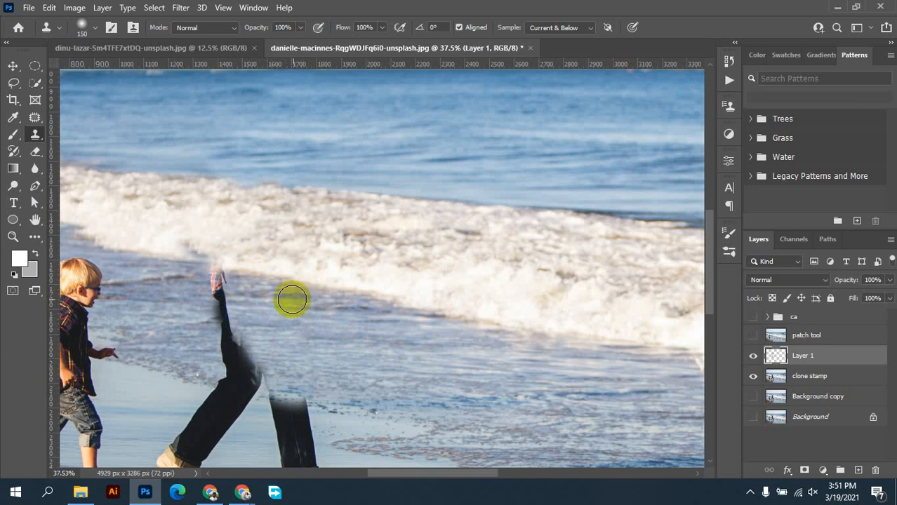
{"action": "left_click_drag", "start_coordinate": [292, 301], "coordinate": [495, 316]}
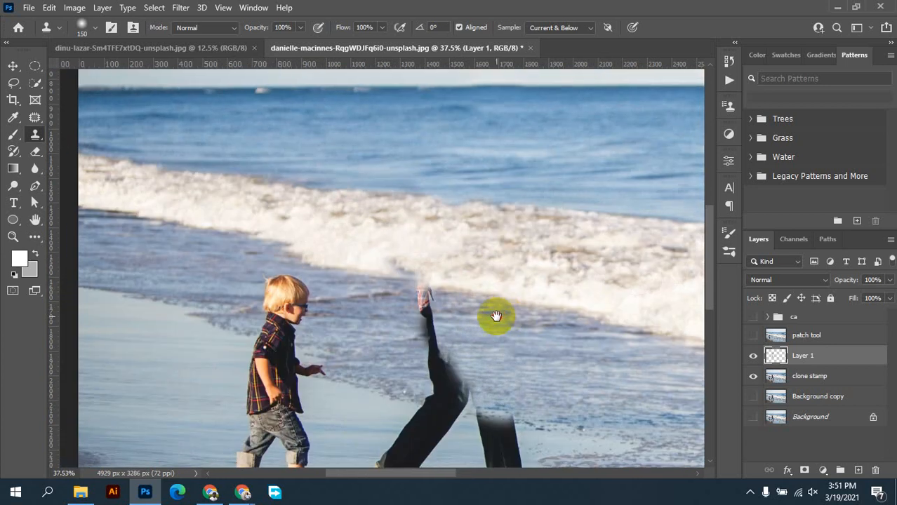
{"action": "left_click", "coordinate": [383, 271], "text": "alt"}
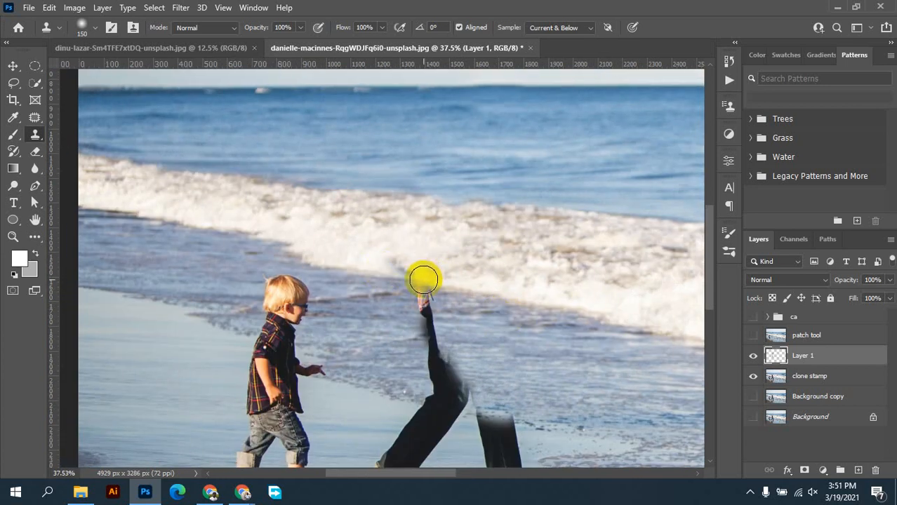
{"action": "mouse_move", "coordinate": [423, 281]}
{"action": "left_mouse_down"}
{"action": "mouse_move", "coordinate": [427, 357]}
{"action": "mouse_move", "coordinate": [432, 345]}
{"action": "mouse_move", "coordinate": [446, 367]}
{"action": "mouse_move", "coordinate": [446, 378]}
{"action": "mouse_move", "coordinate": [424, 378]}
{"action": "mouse_move", "coordinate": [460, 389]}
{"action": "mouse_move", "coordinate": [451, 391]}
{"action": "mouse_move", "coordinate": [464, 386]}
{"action": "mouse_move", "coordinate": [461, 376]}
{"action": "mouse_move", "coordinate": [434, 387]}
{"action": "left_mouse_up"}
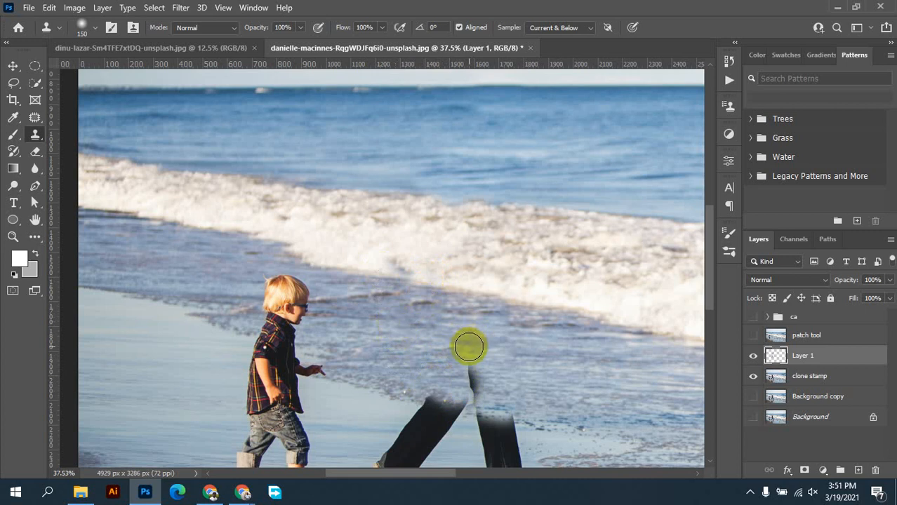
{"action": "left_click_drag", "start_coordinate": [469, 346], "coordinate": [470, 383]}
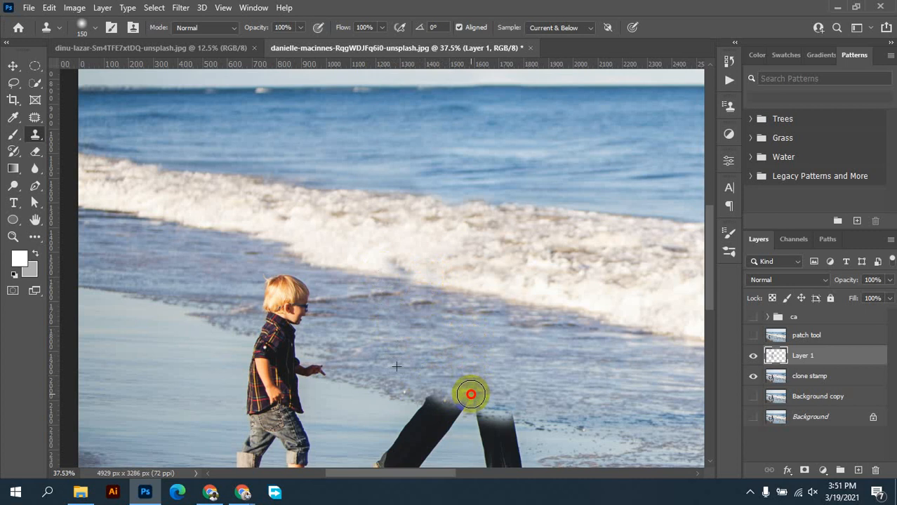
{"action": "left_click_drag", "start_coordinate": [470, 395], "coordinate": [472, 395]}
{"action": "left_click_drag", "start_coordinate": [470, 394], "coordinate": [471, 395]}
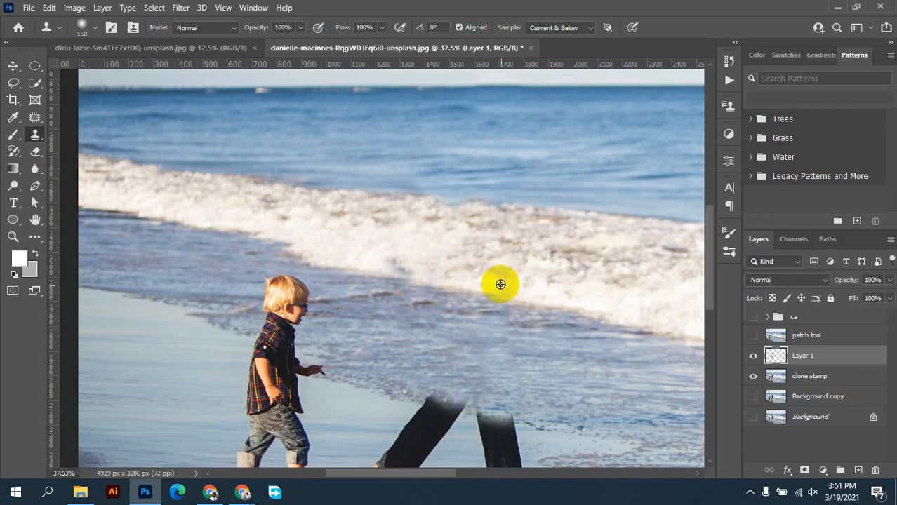
- Sample the waterline between the boy and the man, and clone it with wet sand over the man's rear lower leg and foot
{"action": "scroll", "coordinate": [501, 284], "scroll_direction": "down", "scroll_amount": 3}
{"action": "scroll", "coordinate": [409, 280], "scroll_direction": "down", "scroll_amount": 1}
{"action": "scroll", "coordinate": [410, 280], "scroll_direction": "down", "scroll_amount": 3}
{"action": "left_click_drag", "start_coordinate": [624, 336], "coordinate": [537, 285]}
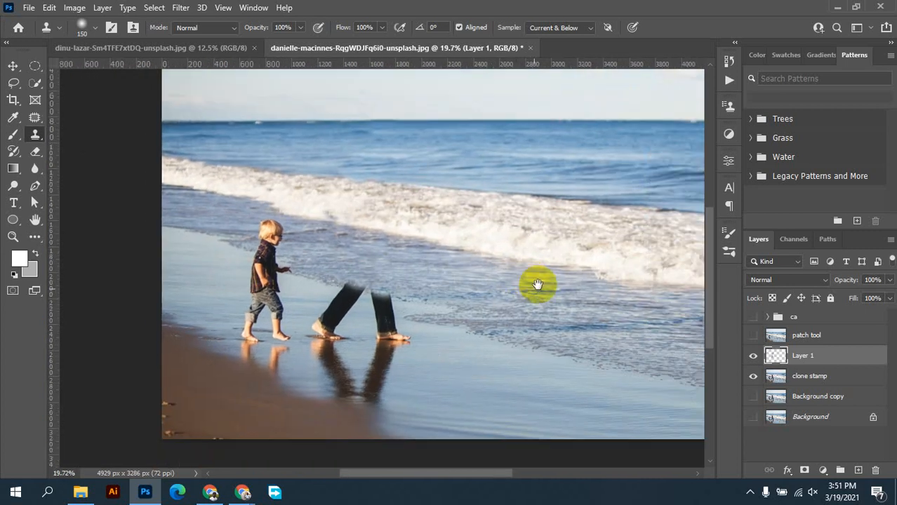
{"action": "scroll", "coordinate": [419, 336], "scroll_direction": "up", "scroll_amount": 4}
{"action": "scroll", "coordinate": [419, 337], "scroll_direction": "up", "scroll_amount": 3}
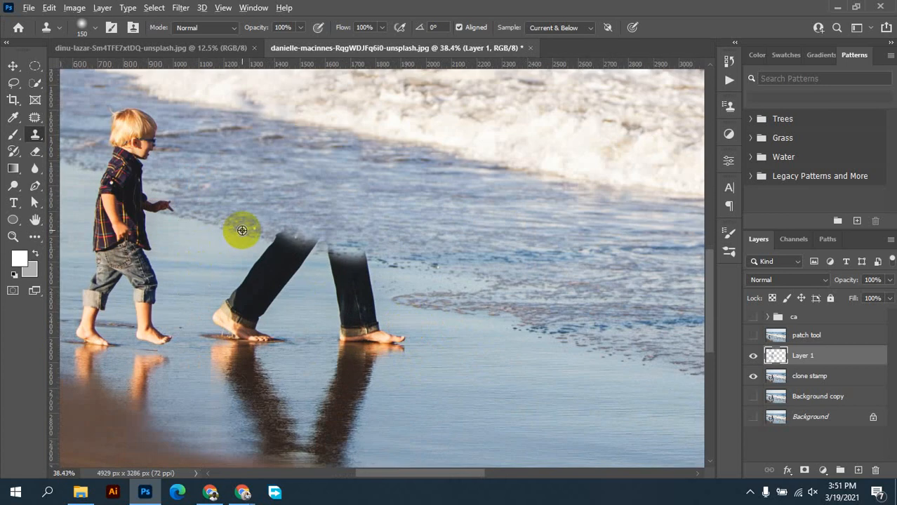
{"action": "left_click", "coordinate": [242, 230], "text": "alt"}
{"action": "left_click", "coordinate": [287, 234]}
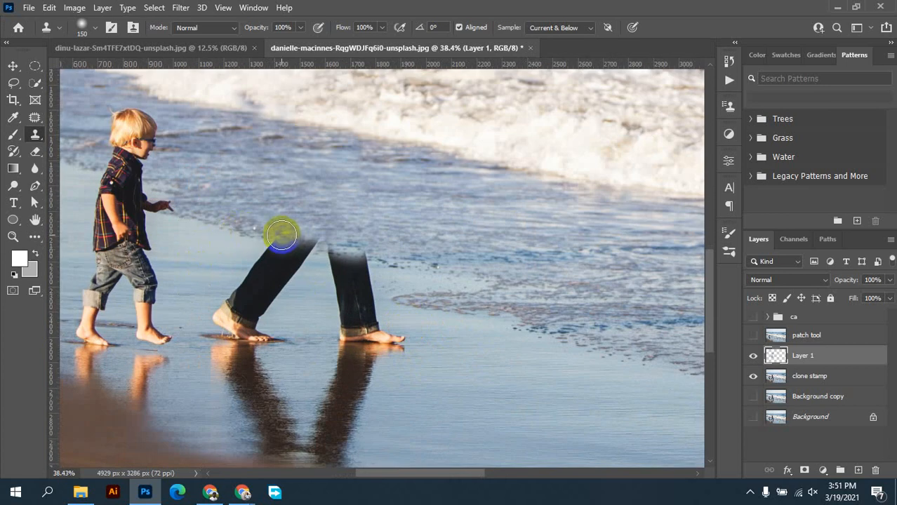
{"action": "mouse_move", "coordinate": [281, 234]}
{"action": "left_mouse_down"}
{"action": "mouse_move", "coordinate": [286, 245]}
{"action": "mouse_move", "coordinate": [274, 242]}
{"action": "mouse_move", "coordinate": [216, 317]}
{"action": "mouse_move", "coordinate": [266, 268]}
{"action": "mouse_move", "coordinate": [253, 275]}
{"action": "mouse_move", "coordinate": [298, 248]}
{"action": "mouse_move", "coordinate": [291, 263]}
{"action": "left_mouse_up"}
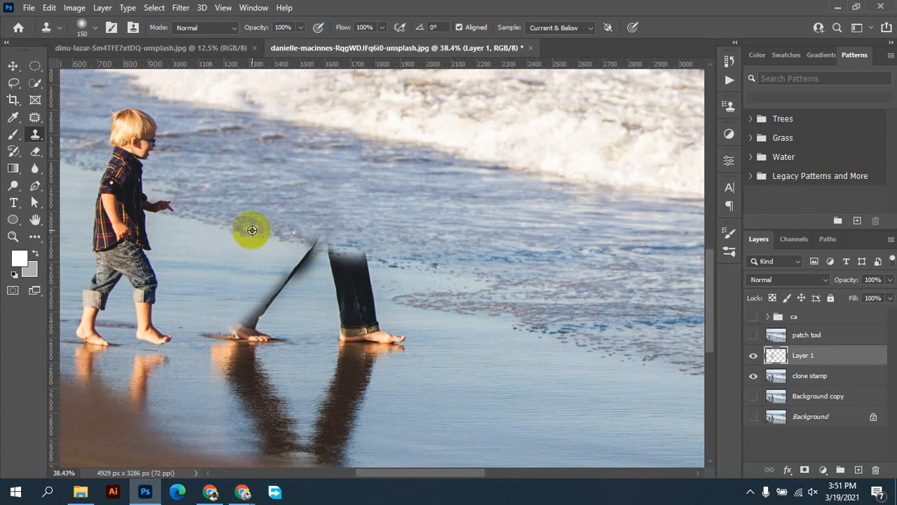
{"action": "left_click", "coordinate": [251, 230], "text": "alt"}
{"action": "mouse_move", "coordinate": [316, 234]}
{"action": "left_mouse_down"}
{"action": "mouse_move", "coordinate": [250, 329]}
{"action": "mouse_move", "coordinate": [235, 328]}
{"action": "mouse_move", "coordinate": [259, 339]}
{"action": "mouse_move", "coordinate": [225, 340]}
{"action": "mouse_move", "coordinate": [268, 346]}
{"action": "left_mouse_up"}
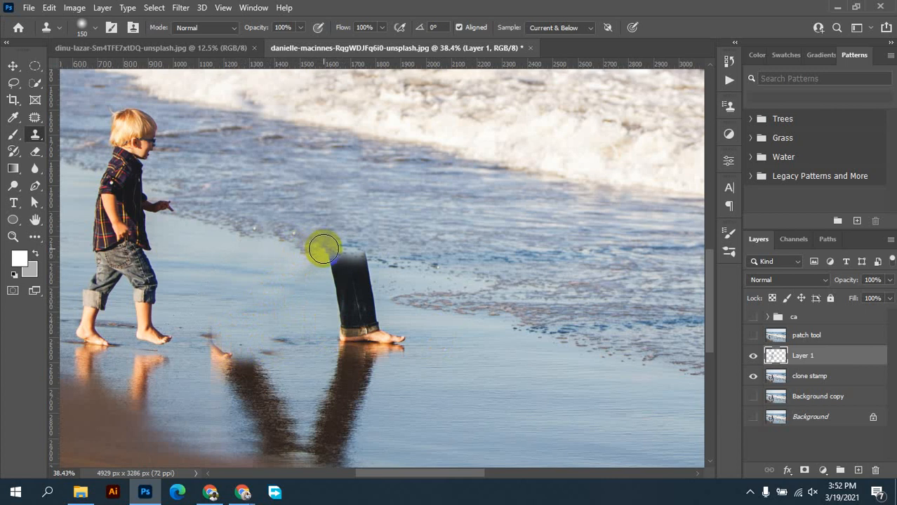
- Clone the waterline and wet sand over the man's front lower leg and foot
{"action": "mouse_move", "coordinate": [324, 252]}
{"action": "left_mouse_down"}
{"action": "mouse_move", "coordinate": [341, 336]}
{"action": "mouse_move", "coordinate": [344, 273]}
{"action": "mouse_move", "coordinate": [340, 264]}
{"action": "mouse_move", "coordinate": [360, 350]}
{"action": "mouse_move", "coordinate": [345, 348]}
{"action": "mouse_move", "coordinate": [332, 400]}
{"action": "mouse_move", "coordinate": [355, 360]}
{"action": "left_mouse_up"}
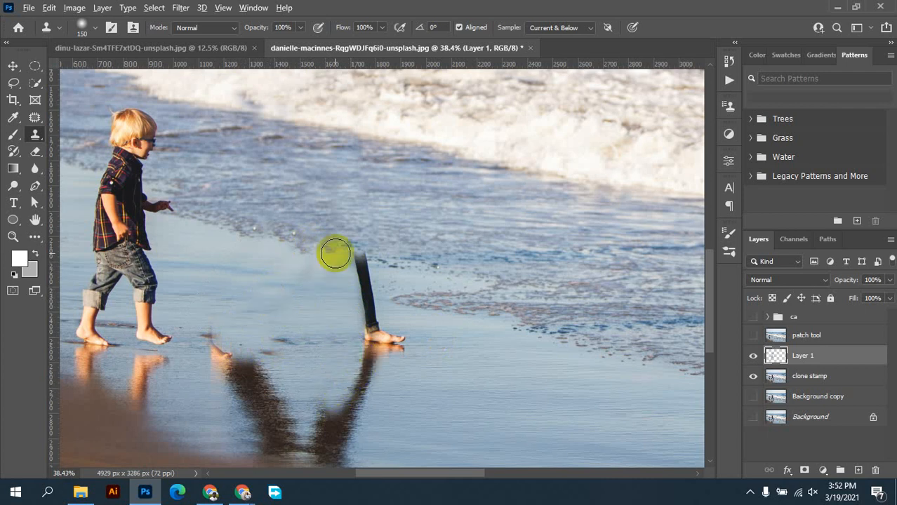
{"action": "mouse_move", "coordinate": [348, 253]}
{"action": "left_mouse_down"}
{"action": "mouse_move", "coordinate": [363, 294]}
{"action": "mouse_move", "coordinate": [350, 252]}
{"action": "mouse_move", "coordinate": [362, 285]}
{"action": "mouse_move", "coordinate": [362, 266]}
{"action": "mouse_move", "coordinate": [362, 336]}
{"action": "mouse_move", "coordinate": [367, 306]}
{"action": "mouse_move", "coordinate": [379, 346]}
{"action": "mouse_move", "coordinate": [401, 344]}
{"action": "left_mouse_up"}
{"action": "key", "text": "ctrl+z"}
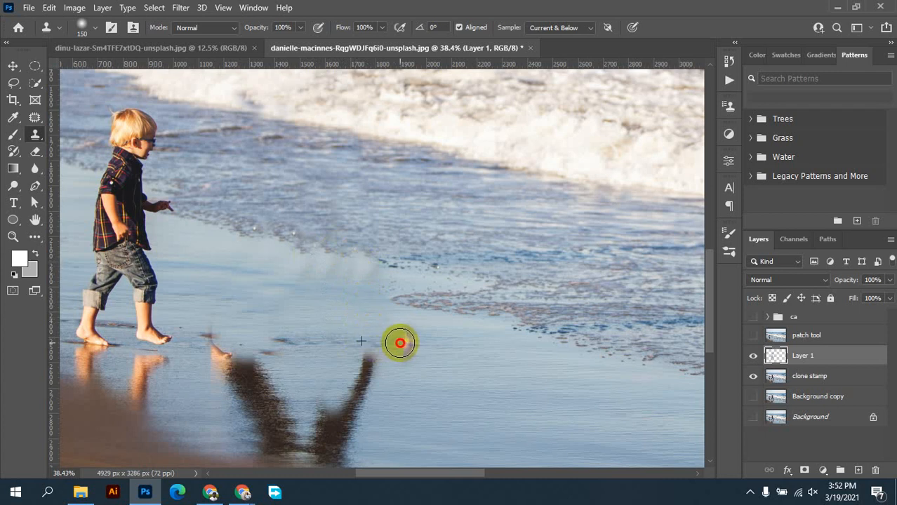
- Clone wet sand over the leftover foot fragments and the upper ends of the man's leg reflections
{"action": "left_click_drag", "start_coordinate": [471, 364], "coordinate": [494, 269]}
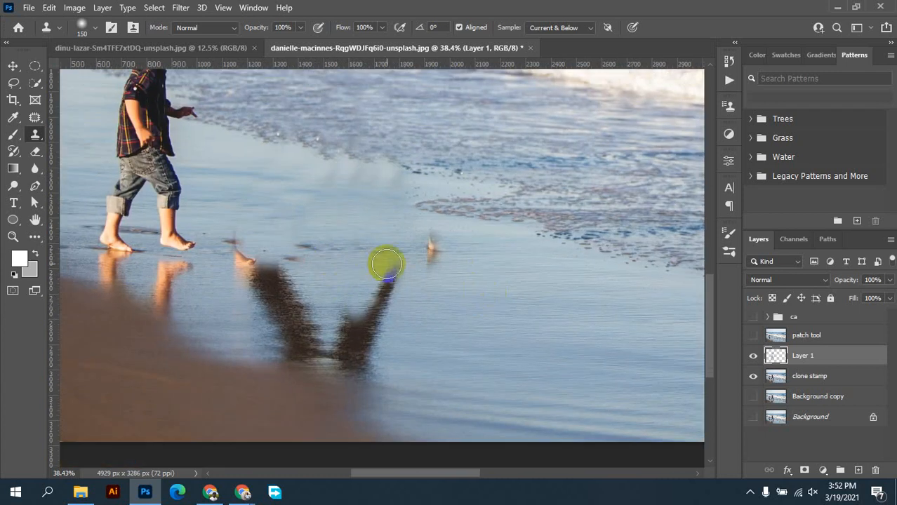
{"action": "mouse_move", "coordinate": [386, 263]}
{"action": "left_mouse_down"}
{"action": "mouse_move", "coordinate": [381, 287]}
{"action": "mouse_move", "coordinate": [393, 273]}
{"action": "mouse_move", "coordinate": [376, 310]}
{"action": "mouse_move", "coordinate": [372, 302]}
{"action": "mouse_move", "coordinate": [360, 316]}
{"action": "mouse_move", "coordinate": [391, 316]}
{"action": "left_mouse_up"}
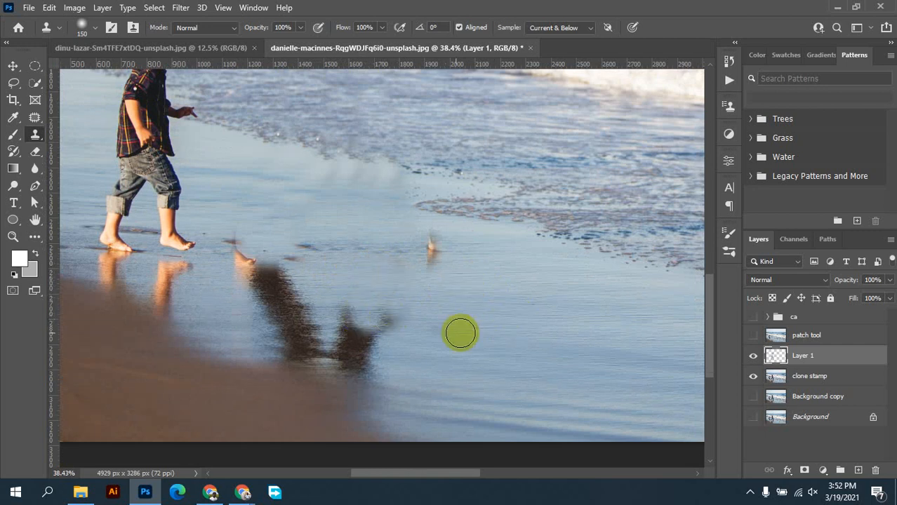
{"action": "left_click", "coordinate": [230, 176], "text": "alt"}
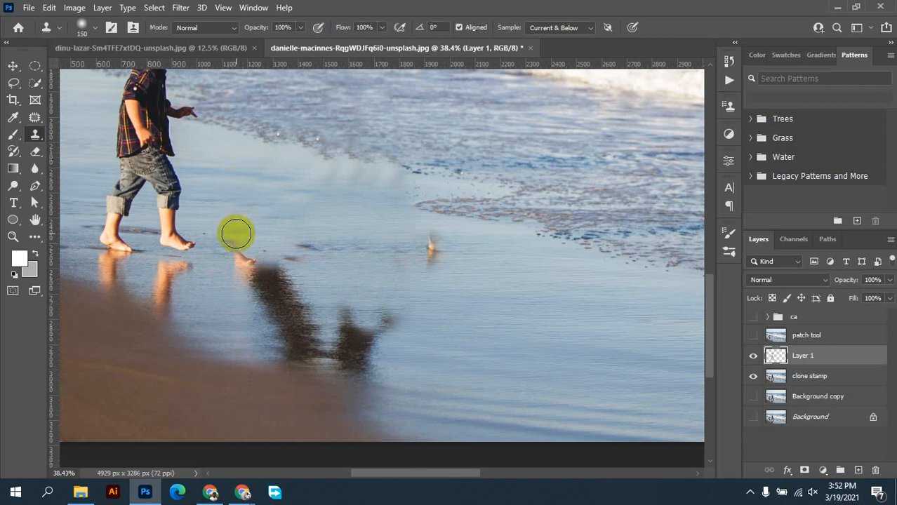
{"action": "mouse_move", "coordinate": [237, 235]}
{"action": "left_mouse_down"}
{"action": "mouse_move", "coordinate": [247, 251]}
{"action": "mouse_move", "coordinate": [243, 279]}
{"action": "mouse_move", "coordinate": [275, 271]}
{"action": "mouse_move", "coordinate": [307, 247]}
{"action": "mouse_move", "coordinate": [370, 246]}
{"action": "left_mouse_up"}
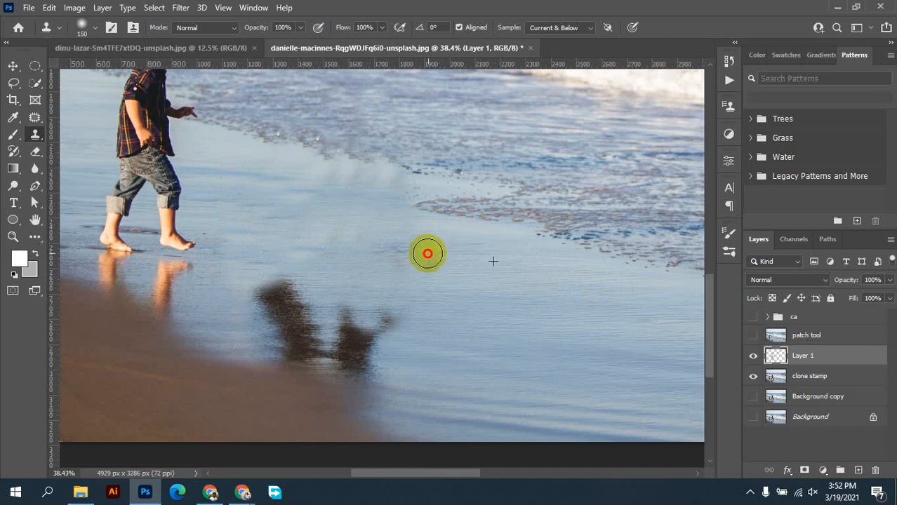
- Switch to the Google Meet call, close its chat panel, return to Photoshop and dismiss the presenting notification
{"action": "mouse_move", "coordinate": [243, 496]}
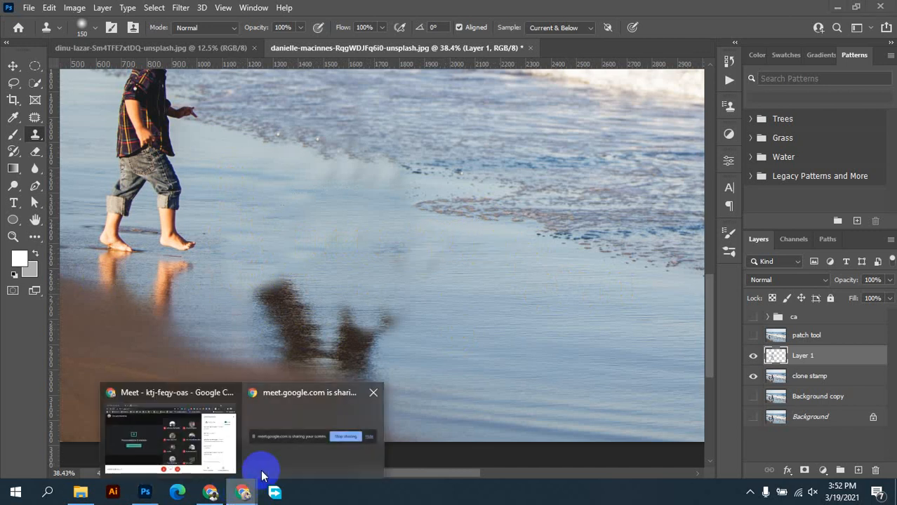
{"action": "left_click", "coordinate": [155, 431]}
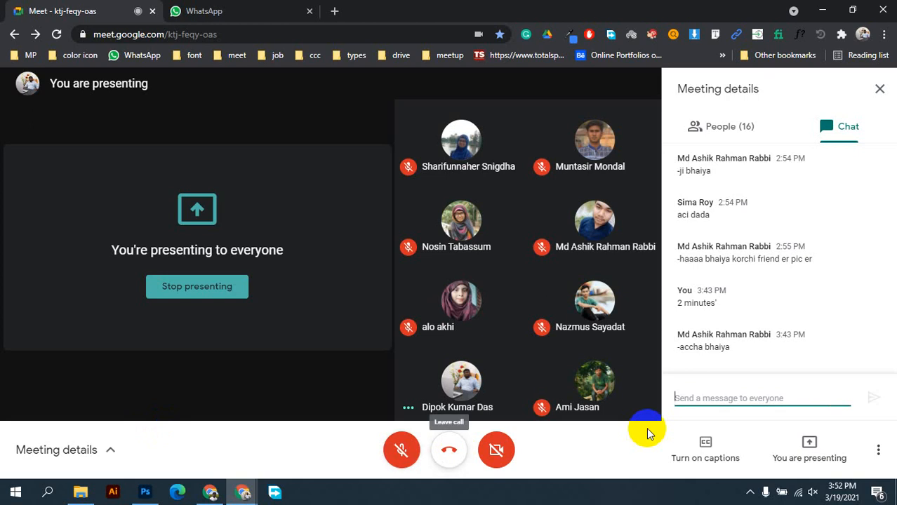
{"action": "left_click", "coordinate": [879, 89]}
{"action": "mouse_move", "coordinate": [793, 150]}
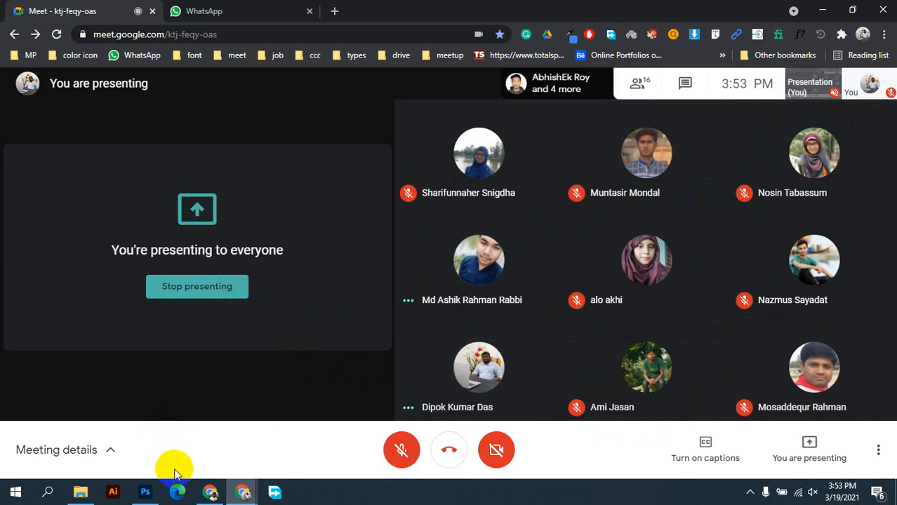
{"action": "left_click", "coordinate": [145, 492]}
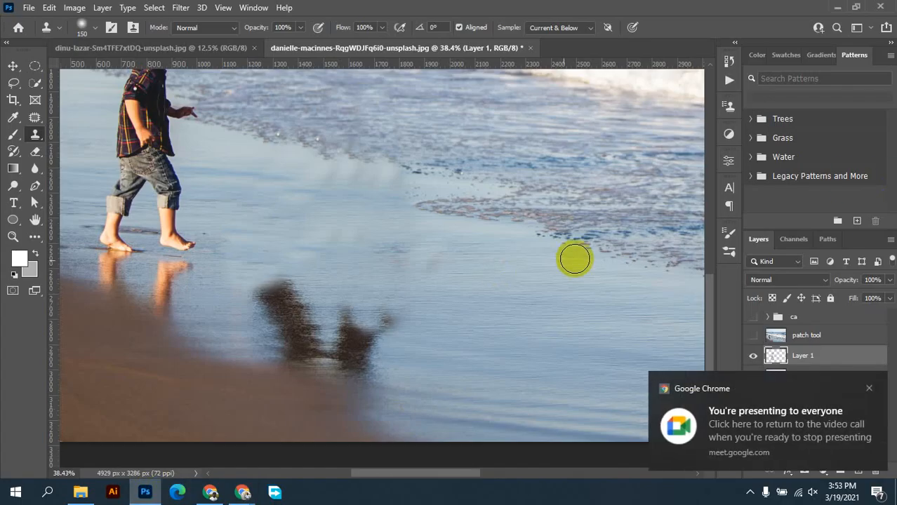
{"action": "left_click", "coordinate": [868, 389]}
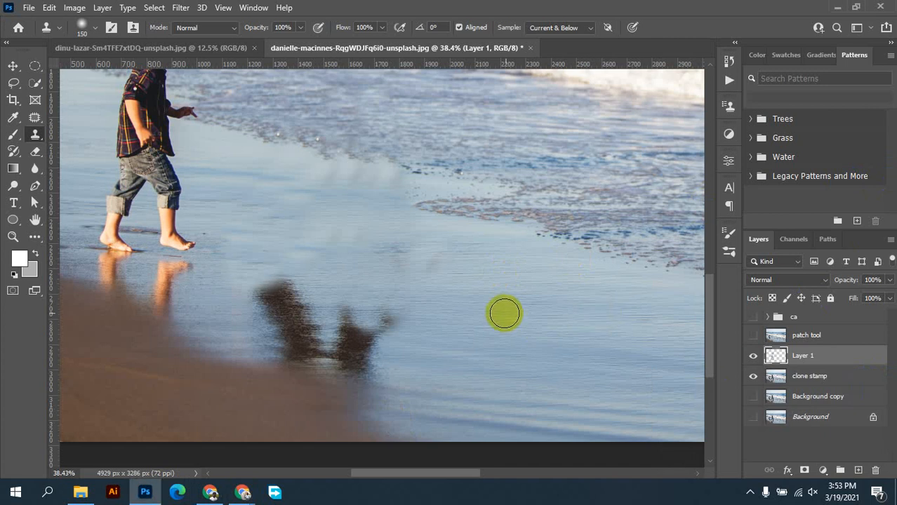
- Sample clean wet sand beyond the reflections and clone it over both remaining dark leg reflections down to the brown sand
{"action": "left_click", "coordinate": [495, 274], "text": "alt"}
{"action": "mouse_move", "coordinate": [426, 298]}
{"action": "left_mouse_down"}
{"action": "mouse_move", "coordinate": [389, 325]}
{"action": "mouse_move", "coordinate": [366, 313]}
{"action": "mouse_move", "coordinate": [348, 328]}
{"action": "mouse_move", "coordinate": [352, 344]}
{"action": "mouse_move", "coordinate": [340, 353]}
{"action": "mouse_move", "coordinate": [374, 352]}
{"action": "mouse_move", "coordinate": [376, 374]}
{"action": "left_mouse_up"}
{"action": "left_click_drag", "start_coordinate": [356, 367], "coordinate": [351, 363]}
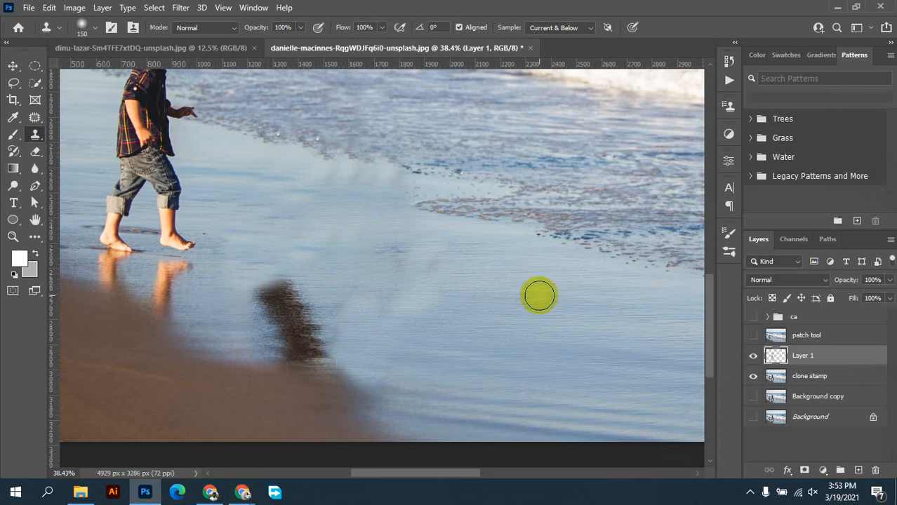
{"action": "left_click", "coordinate": [509, 290], "text": "alt"}
{"action": "mouse_move", "coordinate": [276, 284]}
{"action": "left_mouse_down"}
{"action": "mouse_move", "coordinate": [281, 305]}
{"action": "mouse_move", "coordinate": [284, 283]}
{"action": "mouse_move", "coordinate": [297, 320]}
{"action": "mouse_move", "coordinate": [318, 327]}
{"action": "mouse_move", "coordinate": [306, 344]}
{"action": "mouse_move", "coordinate": [320, 346]}
{"action": "mouse_move", "coordinate": [300, 346]}
{"action": "mouse_move", "coordinate": [266, 297]}
{"action": "mouse_move", "coordinate": [260, 301]}
{"action": "mouse_move", "coordinate": [272, 340]}
{"action": "left_mouse_up"}
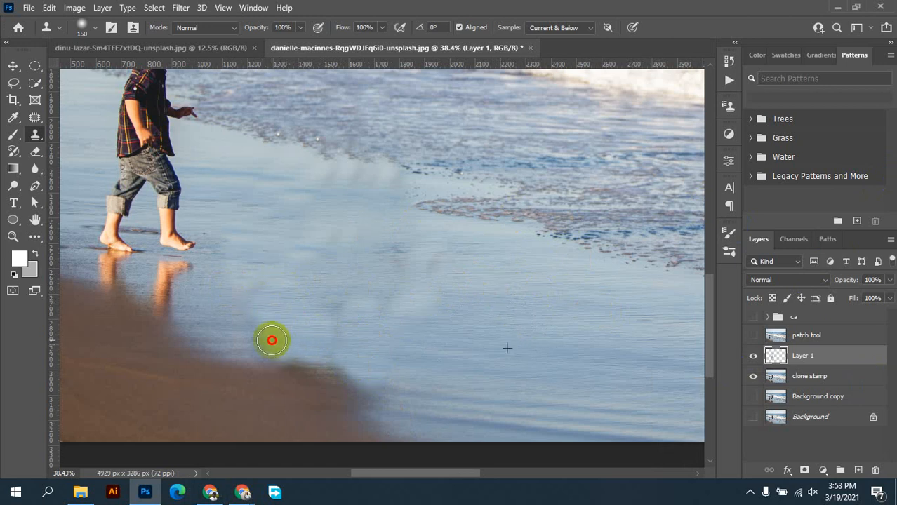
- Sample smooth wet sand just below the waterline and clone it along the patchy shoreline where the man's legs were
{"action": "left_click", "coordinate": [264, 154], "text": "alt"}
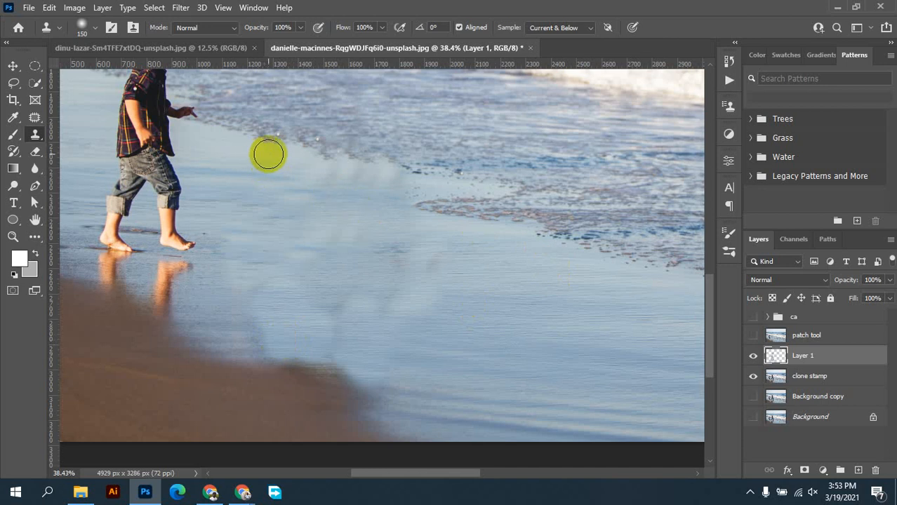
{"action": "left_click_drag", "start_coordinate": [313, 156], "coordinate": [386, 177]}
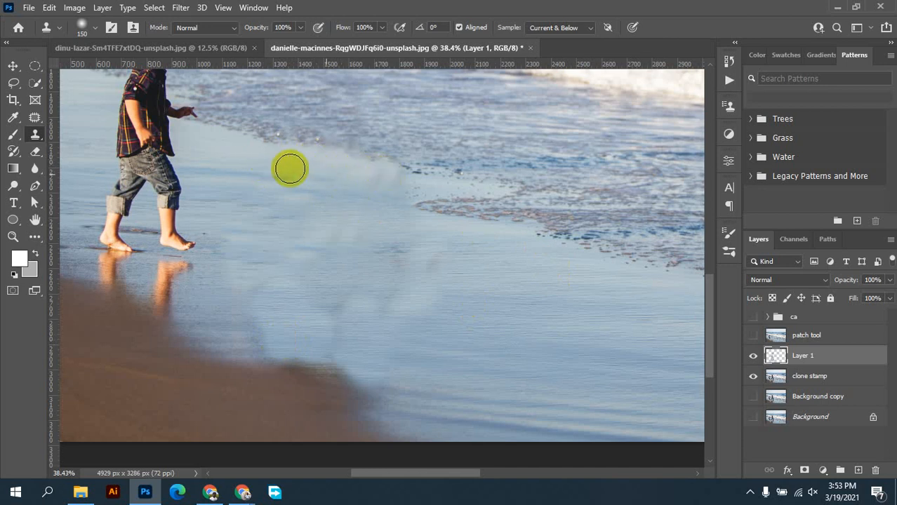
{"action": "left_click_drag", "start_coordinate": [302, 165], "coordinate": [375, 183]}
- View the whole photo and toggle the clone stamp layer and Layer 1 to examine the cloned pixels separately and compare before and after
{"action": "scroll", "coordinate": [525, 269], "scroll_direction": "down", "scroll_amount": 3}
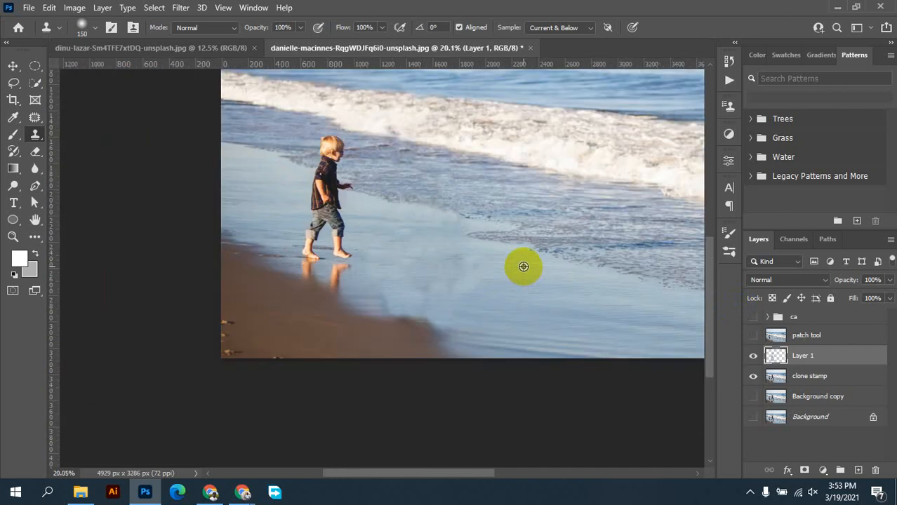
{"action": "left_click_drag", "start_coordinate": [604, 192], "coordinate": [444, 285]}
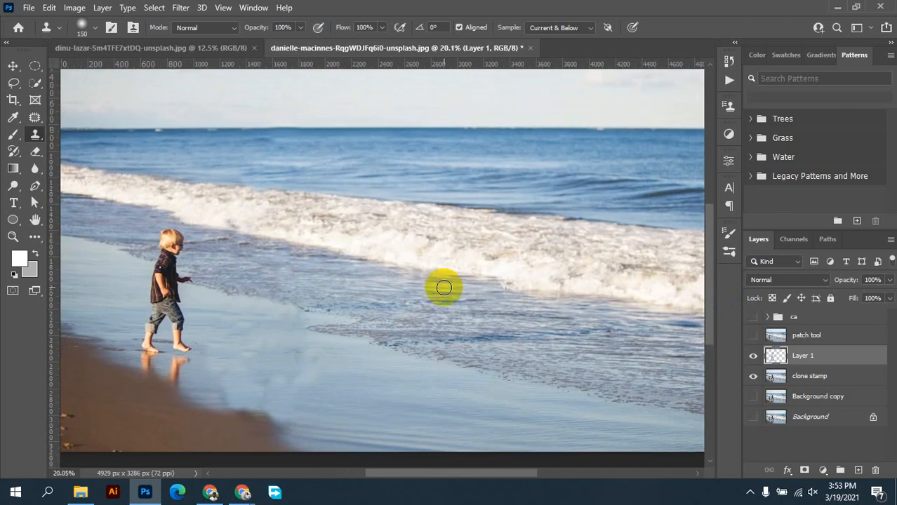
{"action": "scroll", "coordinate": [449, 294], "scroll_direction": "down", "scroll_amount": 1}
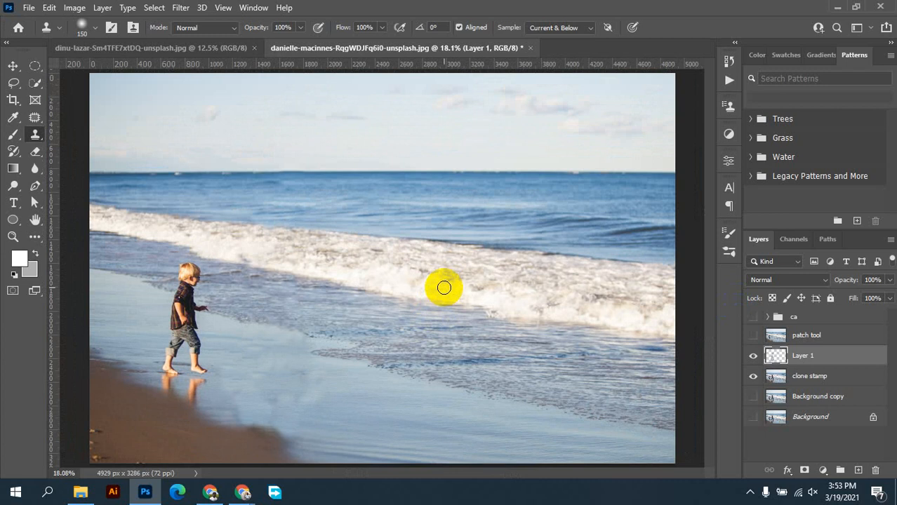
{"action": "left_click", "coordinate": [755, 378]}
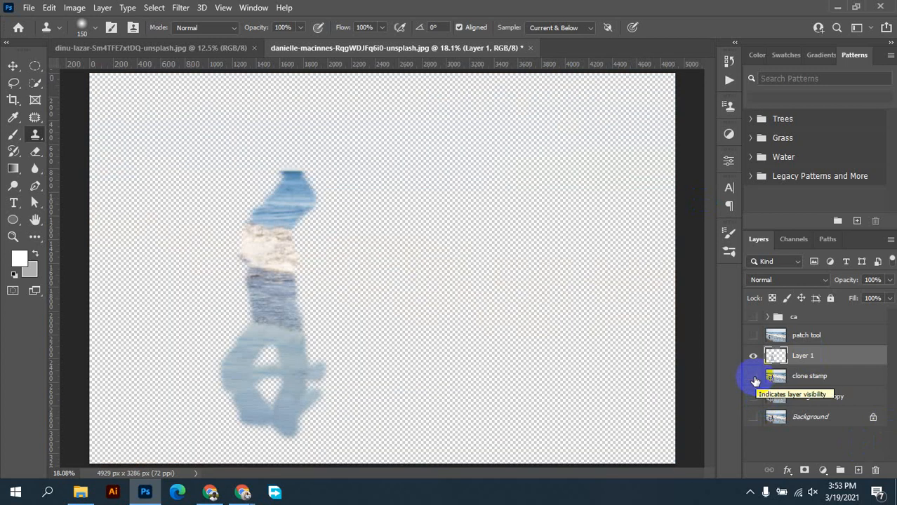
{"action": "left_click", "coordinate": [753, 377]}
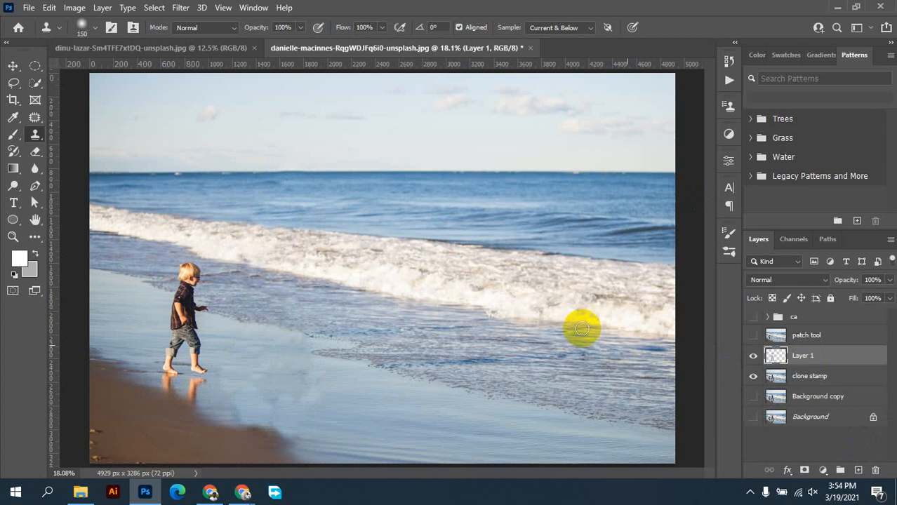
{"action": "left_click", "coordinate": [751, 358]}
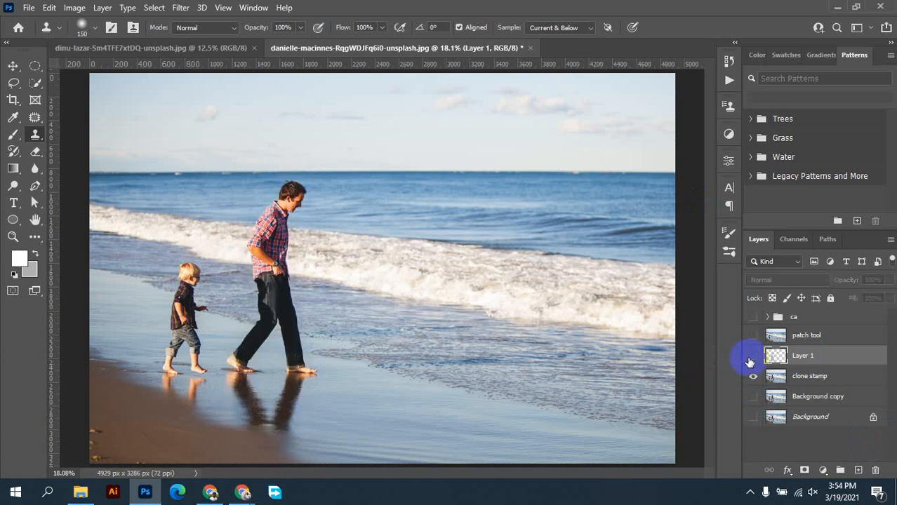
{"action": "left_click", "coordinate": [751, 358]}
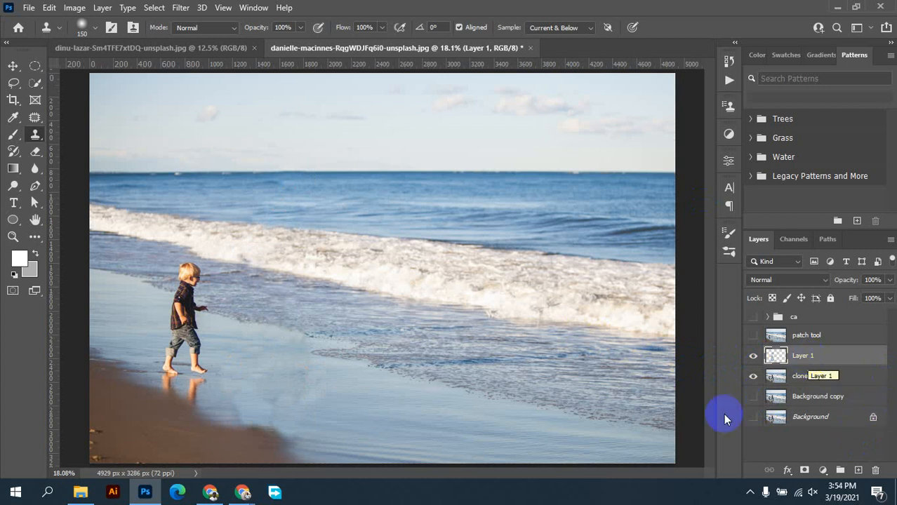
{"action": "left_click", "coordinate": [753, 381]}
{"action": "left_click", "coordinate": [753, 377]}
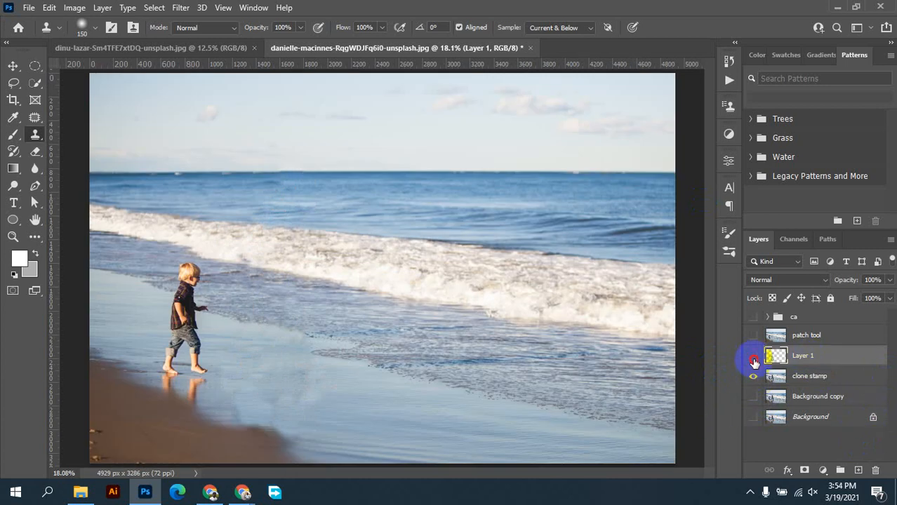
- Toggle Layer 1's visibility to compare the photo with and without the cloned pixels, keeping that layer selected
{"action": "left_click", "coordinate": [753, 356]}
{"action": "left_click", "coordinate": [753, 356]}
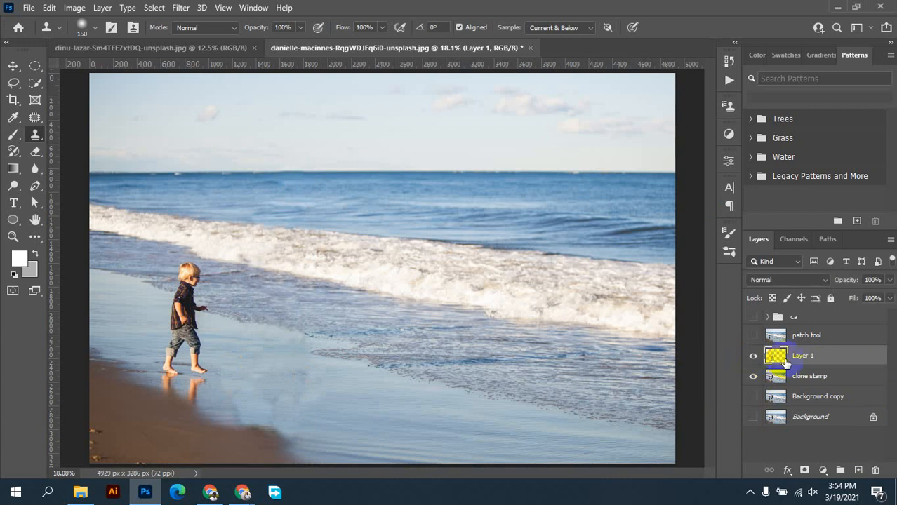
{"action": "left_click", "coordinate": [818, 356]}
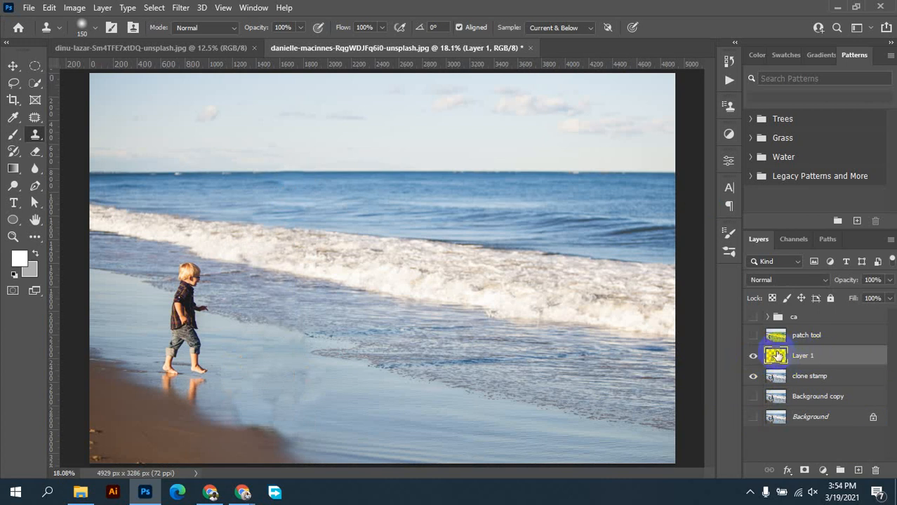
- Try erasing the cloned pixels covering the man on Layer 1 with a 150-pixel Eraser, and undo the erasing
{"action": "left_click", "coordinate": [34, 151]}
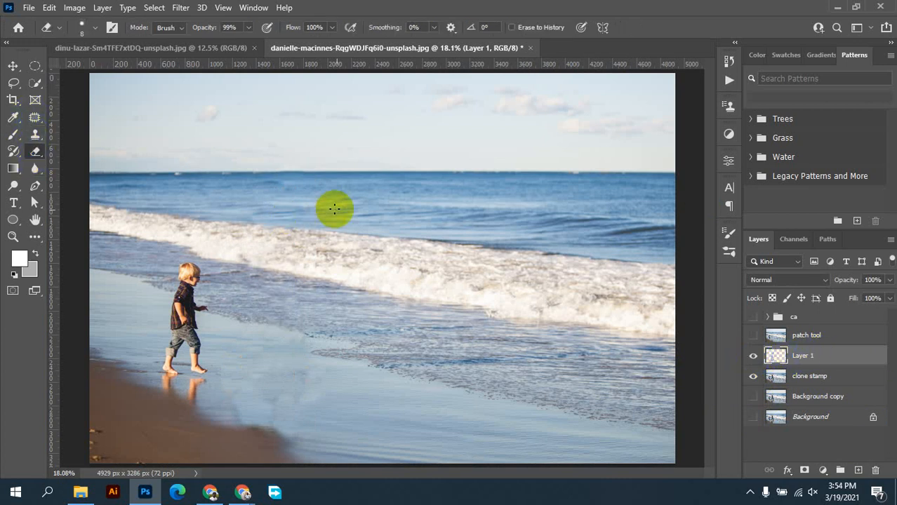
{"action": "key", "text": "bracketright"}
{"action": "key", "text": "bracketright"}
{"action": "key", "text": "bracketright"}
{"action": "key", "text": "bracketright"}
{"action": "key", "text": "bracketright"}
{"action": "key", "text": "bracketright"}
{"action": "key", "text": "bracketright"}
{"action": "key", "text": "bracketright"}
{"action": "key", "text": "bracketright"}
{"action": "key", "text": "bracketright"}
{"action": "key", "text": "bracketright"}
{"action": "key", "text": "bracketright"}
{"action": "key", "text": "bracketright"}
{"action": "key", "text": "bracketright"}
{"action": "key", "text": "bracketright"}
{"action": "key", "text": "bracketright"}
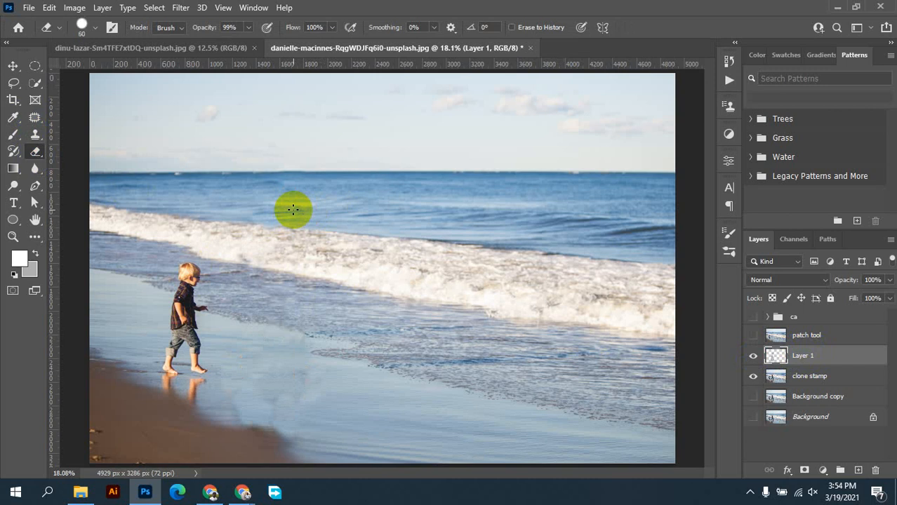
{"action": "mouse_move", "coordinate": [287, 193]}
{"action": "left_mouse_down"}
{"action": "mouse_move", "coordinate": [266, 314]}
{"action": "mouse_move", "coordinate": [254, 192]}
{"action": "mouse_move", "coordinate": [258, 261]}
{"action": "mouse_move", "coordinate": [263, 237]}
{"action": "mouse_move", "coordinate": [278, 300]}
{"action": "mouse_move", "coordinate": [286, 168]}
{"action": "mouse_move", "coordinate": [294, 189]}
{"action": "mouse_move", "coordinate": [267, 268]}
{"action": "mouse_move", "coordinate": [267, 317]}
{"action": "mouse_move", "coordinate": [287, 295]}
{"action": "mouse_move", "coordinate": [286, 310]}
{"action": "mouse_move", "coordinate": [234, 386]}
{"action": "mouse_move", "coordinate": [246, 382]}
{"action": "mouse_move", "coordinate": [241, 388]}
{"action": "mouse_move", "coordinate": [247, 322]}
{"action": "mouse_move", "coordinate": [256, 355]}
{"action": "mouse_move", "coordinate": [253, 440]}
{"action": "mouse_move", "coordinate": [302, 416]}
{"action": "mouse_move", "coordinate": [263, 434]}
{"action": "mouse_move", "coordinate": [287, 388]}
{"action": "mouse_move", "coordinate": [296, 454]}
{"action": "mouse_move", "coordinate": [289, 374]}
{"action": "mouse_move", "coordinate": [266, 447]}
{"action": "mouse_move", "coordinate": [276, 388]}
{"action": "mouse_move", "coordinate": [293, 379]}
{"action": "mouse_move", "coordinate": [301, 396]}
{"action": "mouse_move", "coordinate": [284, 223]}
{"action": "mouse_move", "coordinate": [249, 445]}
{"action": "mouse_move", "coordinate": [280, 431]}
{"action": "mouse_move", "coordinate": [265, 467]}
{"action": "mouse_move", "coordinate": [256, 441]}
{"action": "mouse_move", "coordinate": [332, 420]}
{"action": "left_mouse_up"}
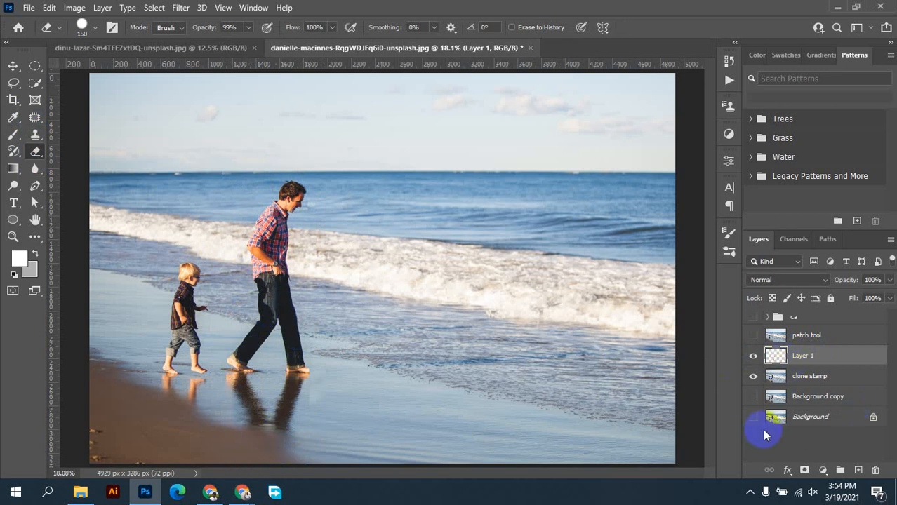
{"action": "key", "text": "ctrl+z"}
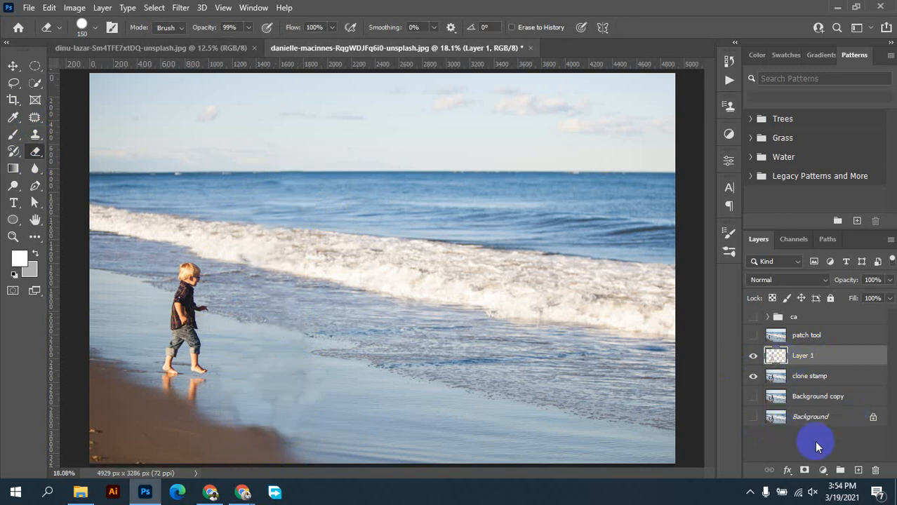
- Hide and reshow Layer 1 and examine the cloned beach area against the original photo
{"action": "left_click", "coordinate": [753, 359]}
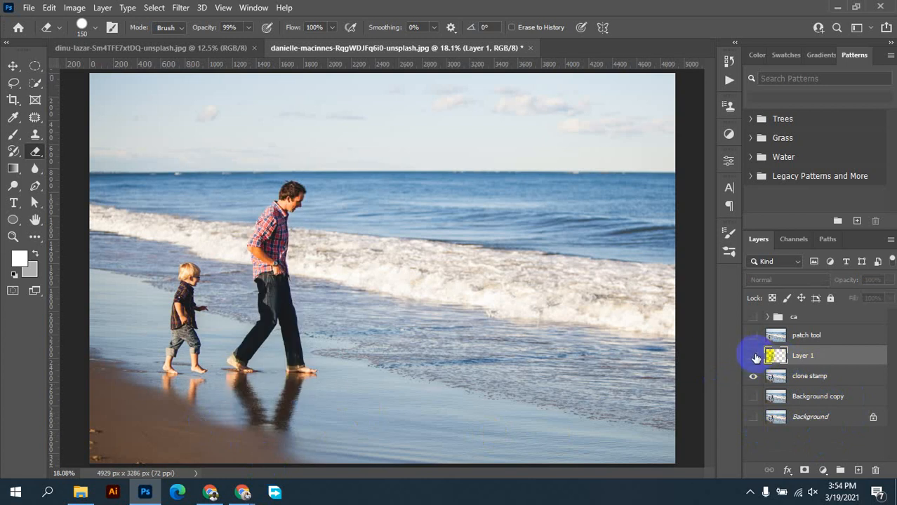
{"action": "left_click", "coordinate": [753, 357]}
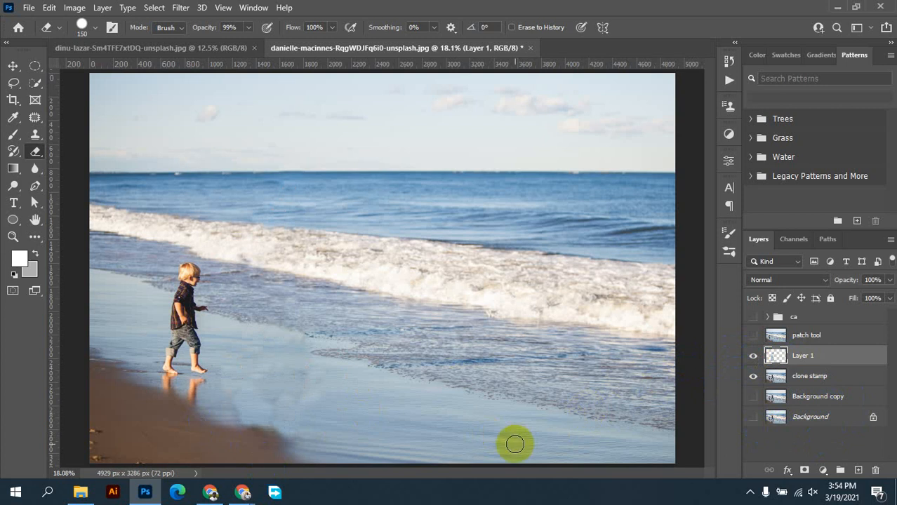
{"action": "scroll", "coordinate": [499, 407], "scroll_direction": "down", "scroll_amount": 1}
{"action": "scroll", "coordinate": [494, 398], "scroll_direction": "down", "scroll_amount": 1}
{"action": "scroll", "coordinate": [495, 393], "scroll_direction": "up", "scroll_amount": 2}
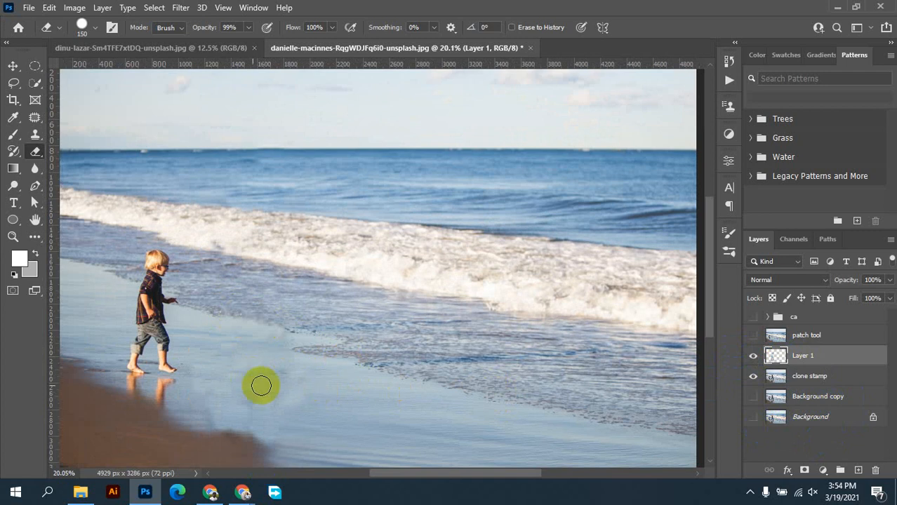
{"action": "scroll", "coordinate": [420, 278], "scroll_direction": "down", "scroll_amount": 1}
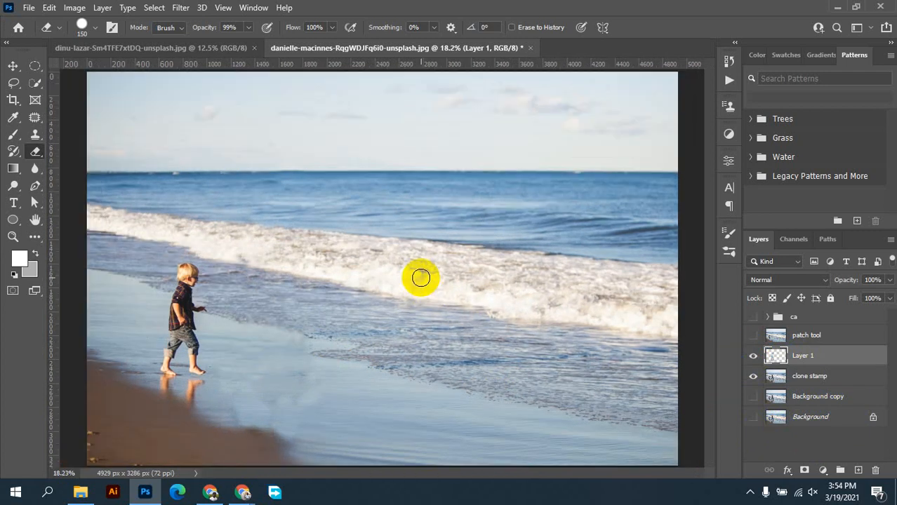
{"action": "scroll", "coordinate": [434, 297], "scroll_direction": "down", "scroll_amount": 1}
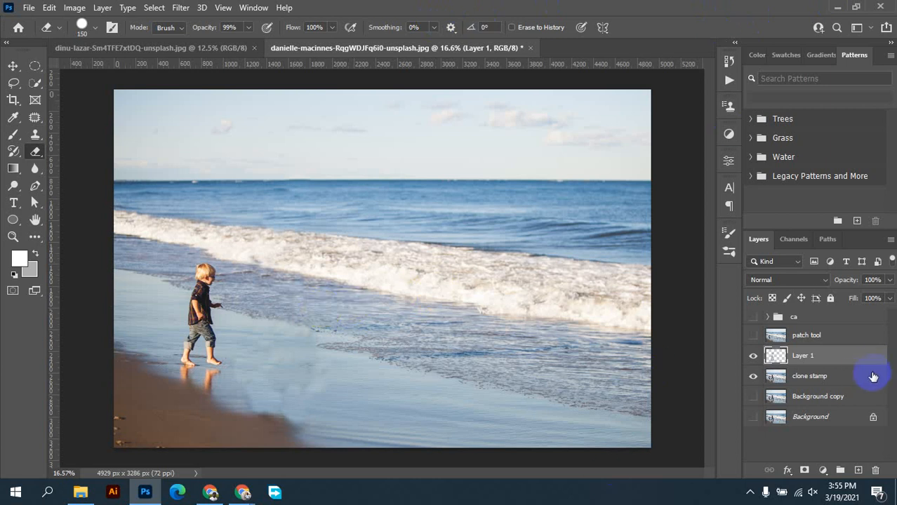
- Group Layer 1 with the clone stamp layer and name the group "clone stamp"
{"action": "left_click", "coordinate": [859, 383], "text": "shift"}
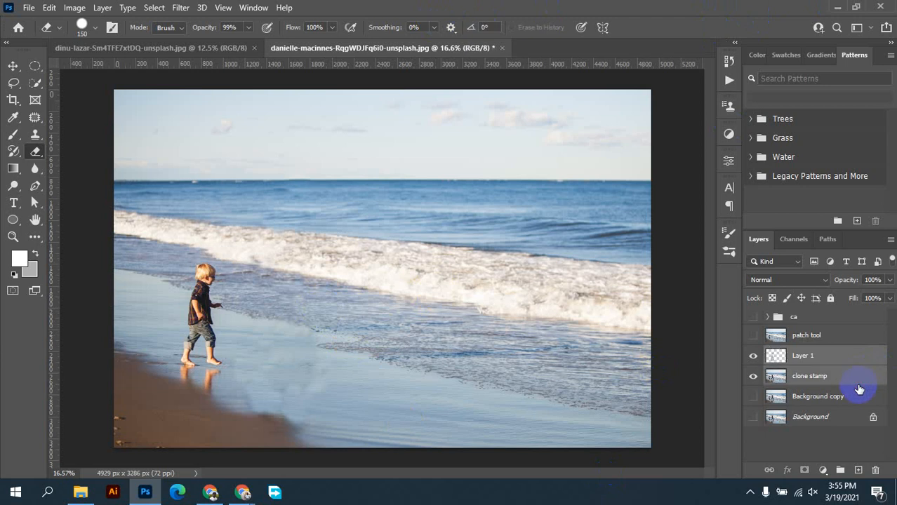
{"action": "key", "text": "ctrl+g"}
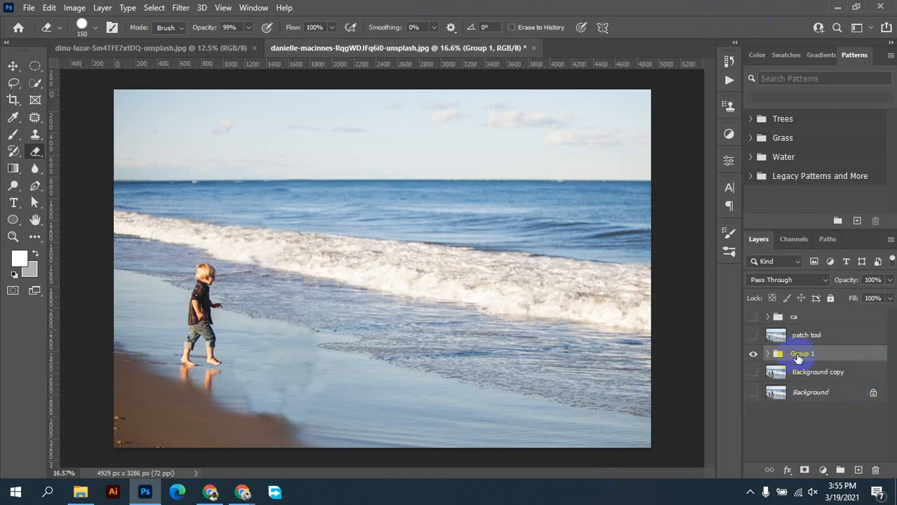
{"action": "double_click", "coordinate": [801, 354]}
{"action": "type", "text": "clon"}
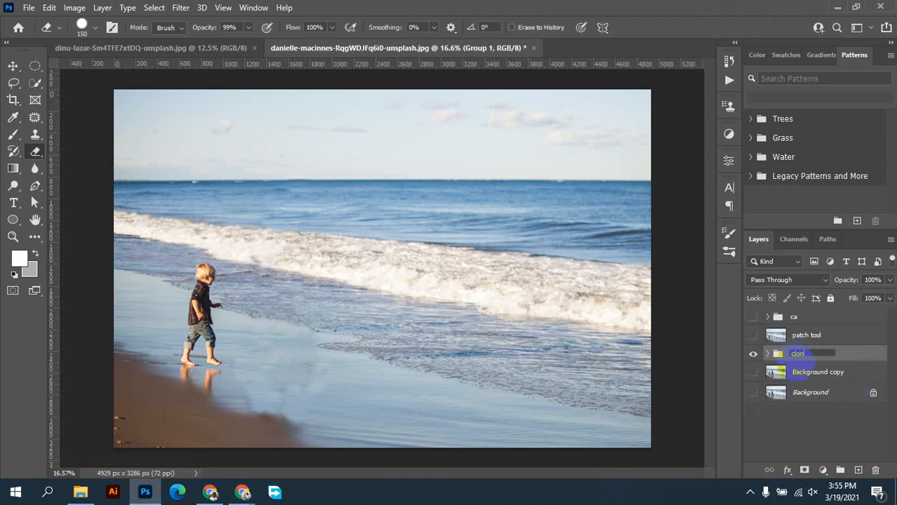
{"action": "type", "text": "e so"}
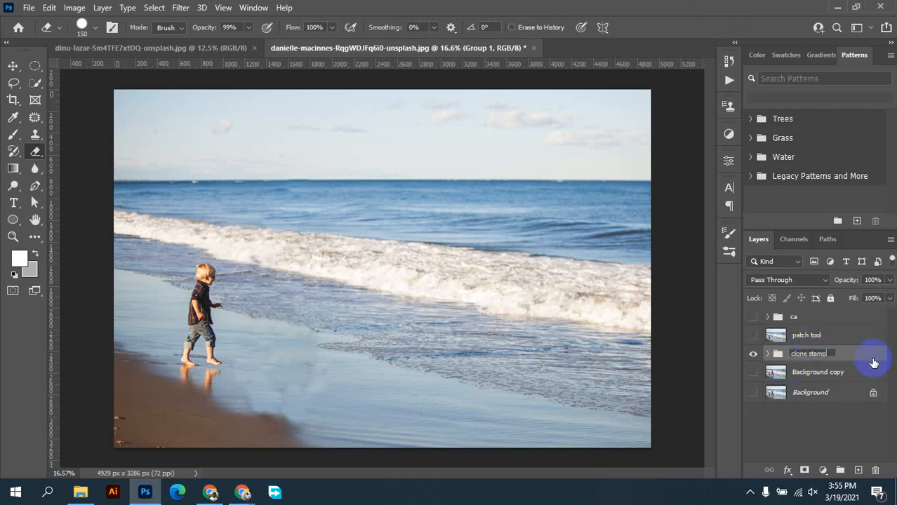
{"action": "left_click", "coordinate": [873, 362]}
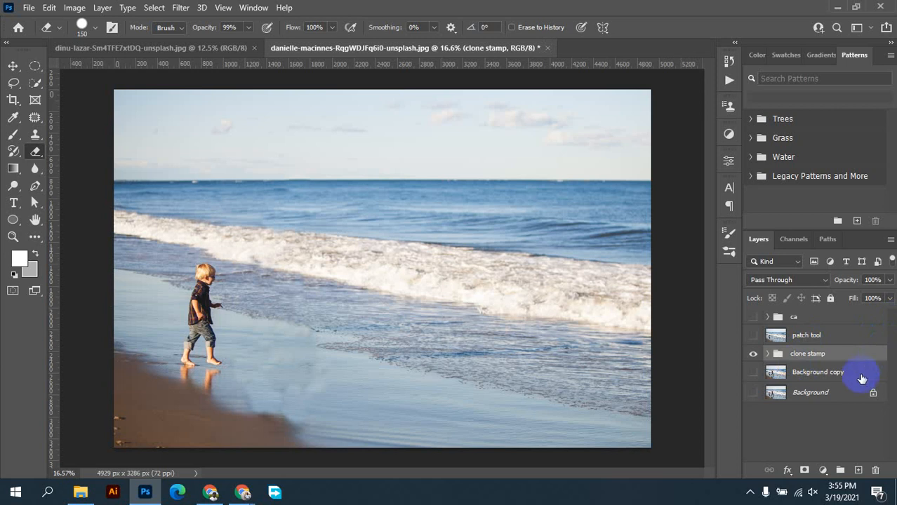
- Hide the clone stamp group and make the Background copy layer visible and active
{"action": "left_click", "coordinate": [851, 381]}
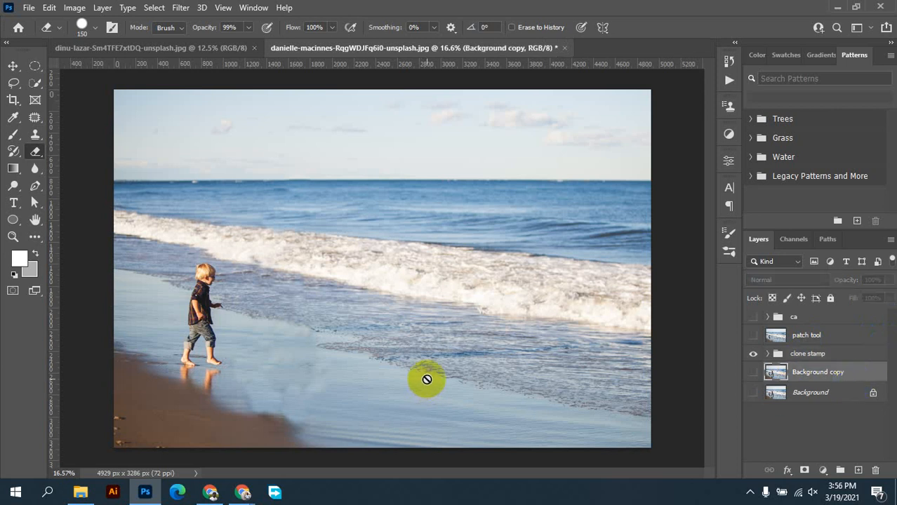
{"action": "left_click", "coordinate": [755, 354]}
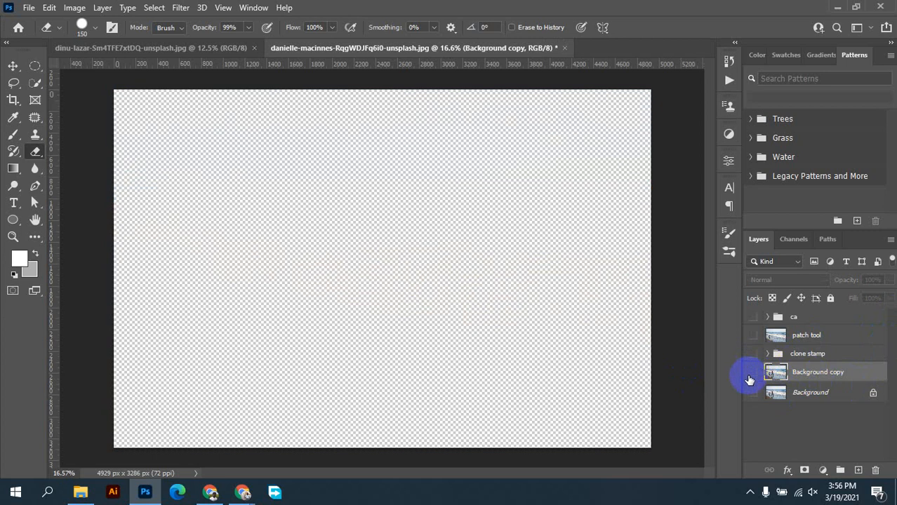
{"action": "left_click", "coordinate": [751, 372]}
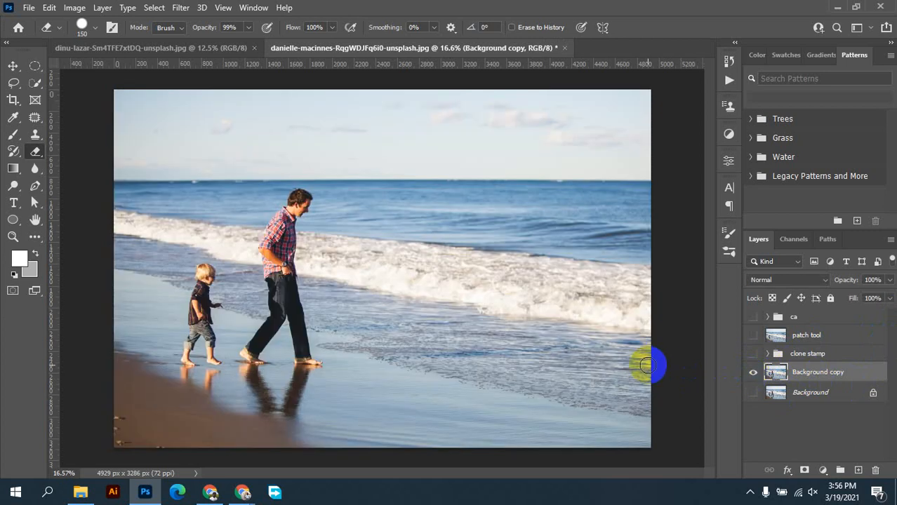